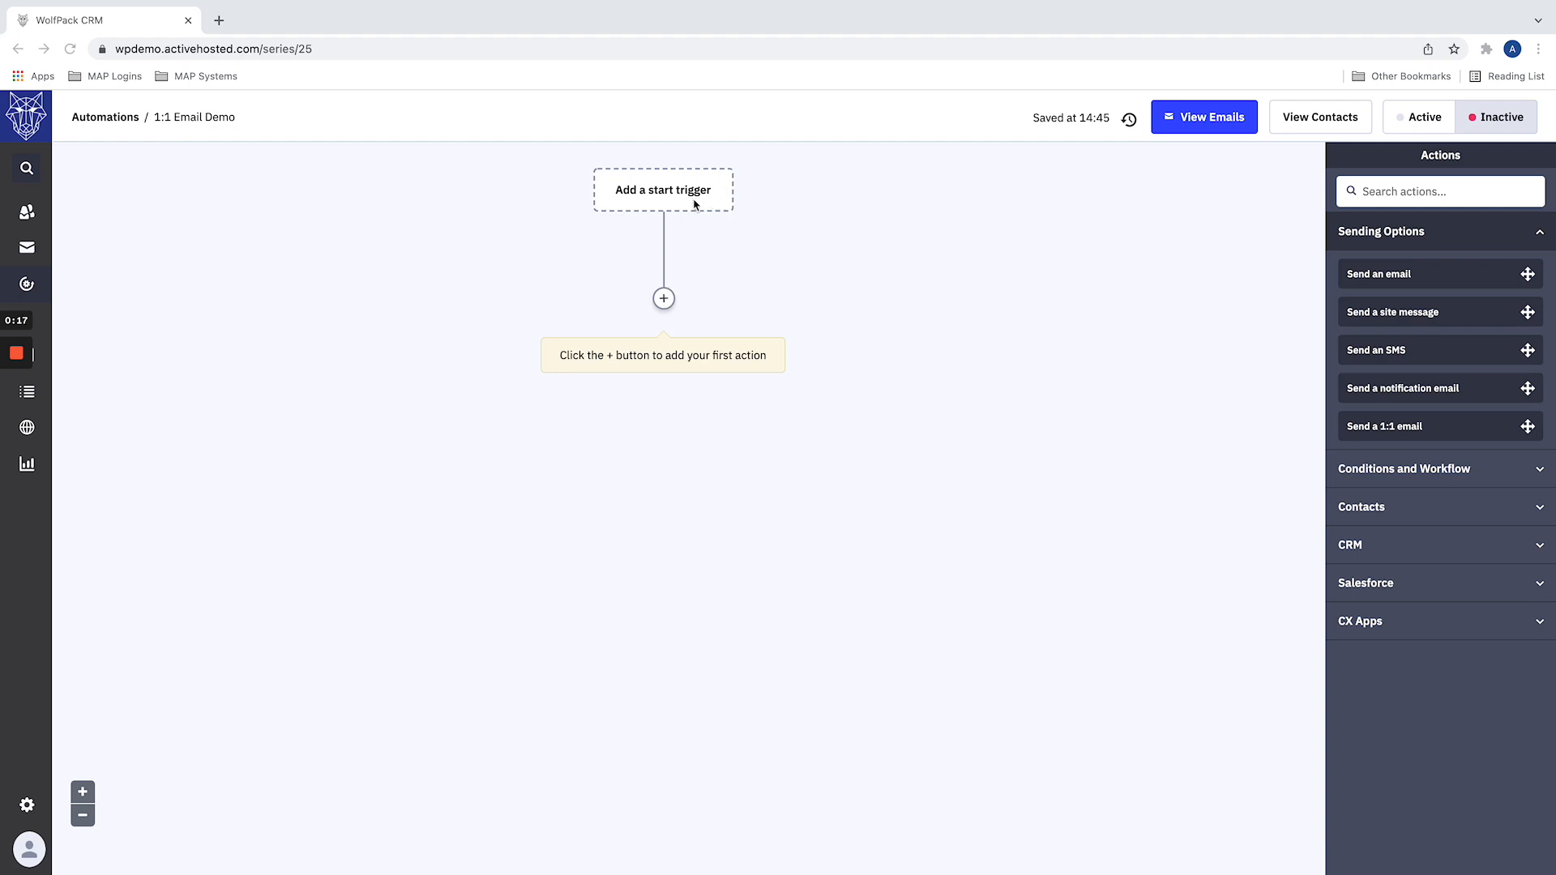
Step: View the email selection options of a Send an email action for the automation's first step, and cancel it
{"action": "left_click", "coordinate": [1115, 315]}
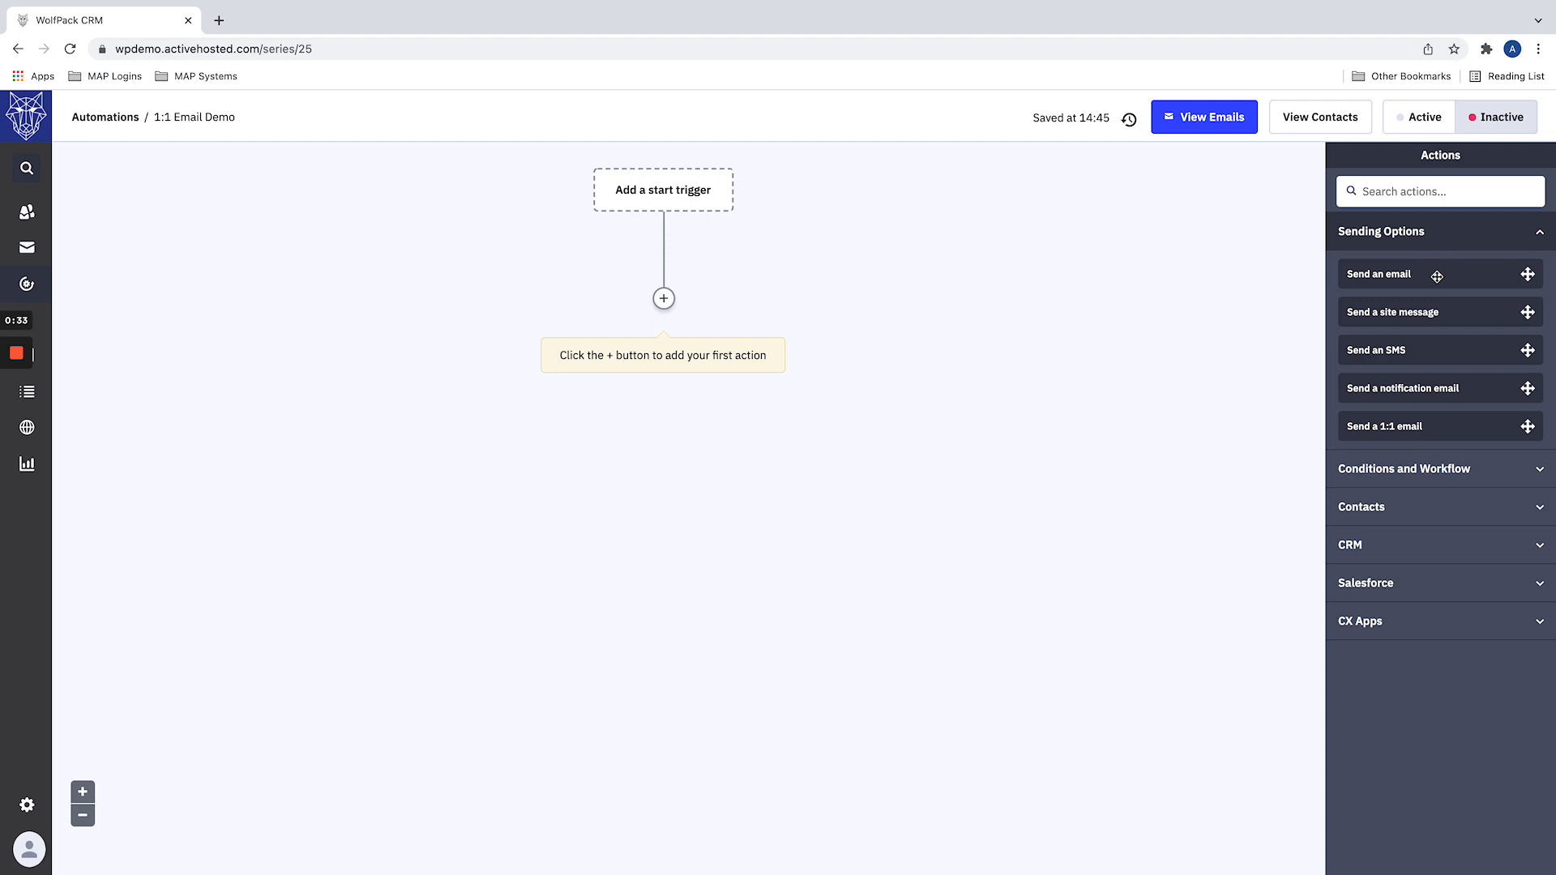
{"action": "left_click_drag", "start_coordinate": [1437, 276], "coordinate": [664, 300]}
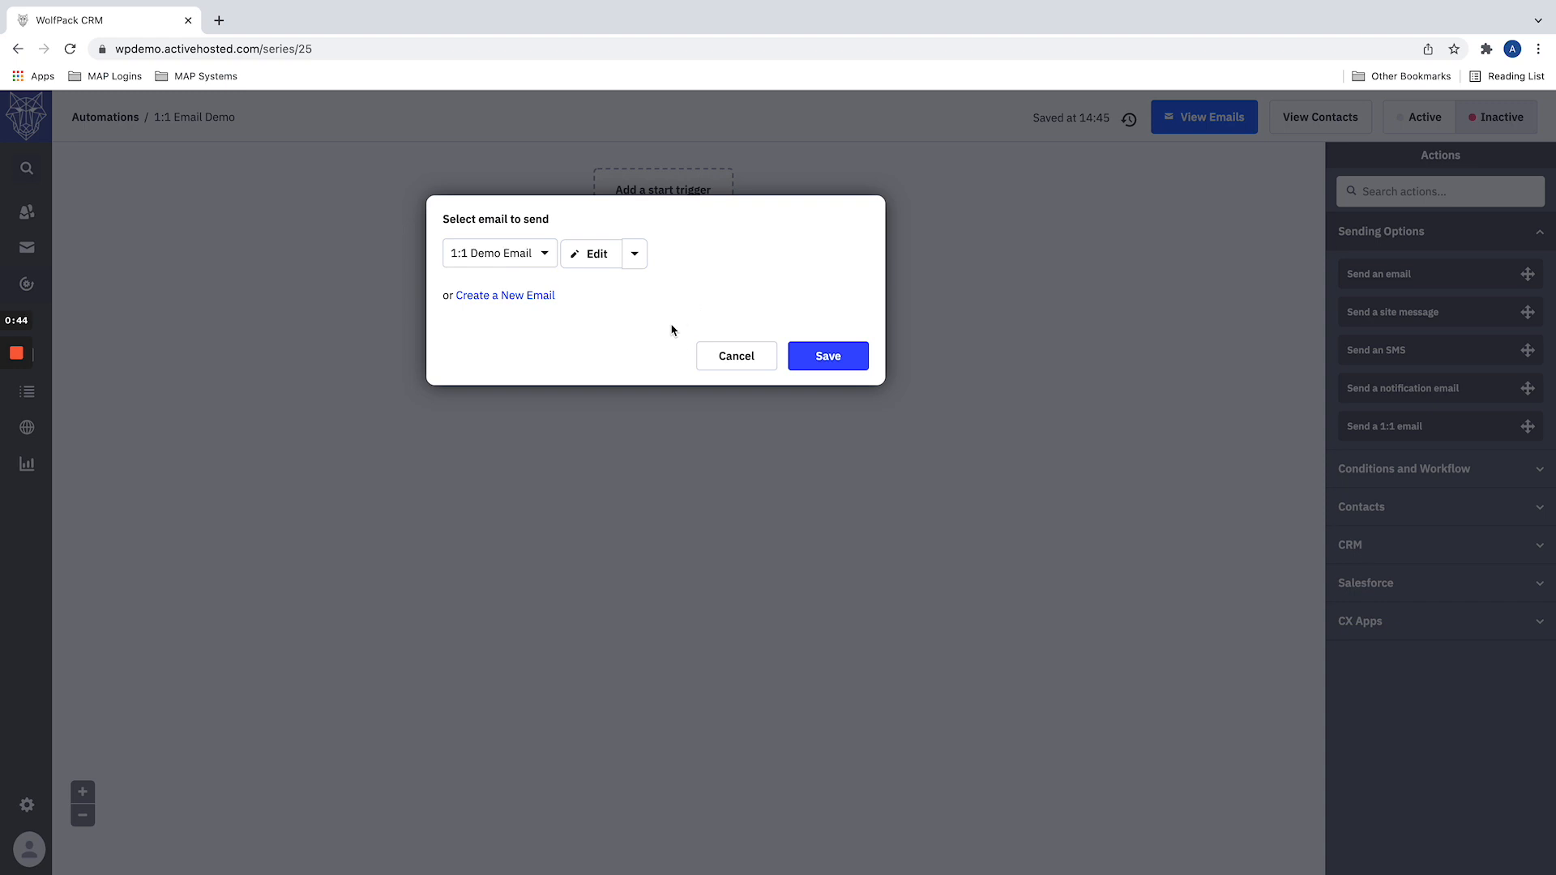
{"action": "left_click", "coordinate": [707, 354]}
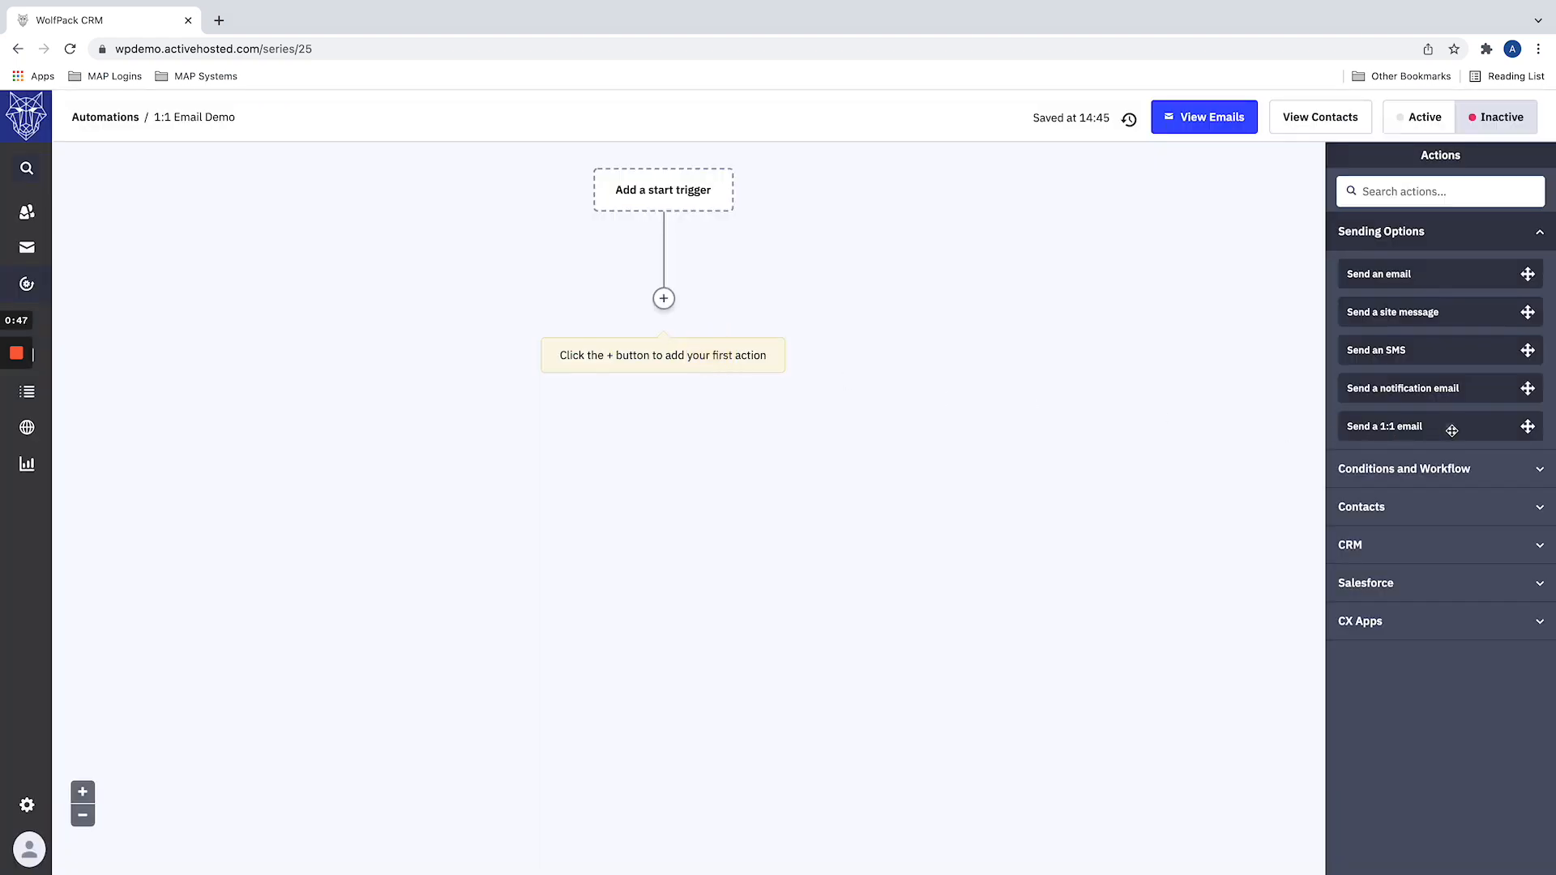
Step: Start a Send a 1:1 email action as the automation's first step and view the available From Email options
{"action": "left_click_drag", "start_coordinate": [1386, 434], "coordinate": [682, 297]}
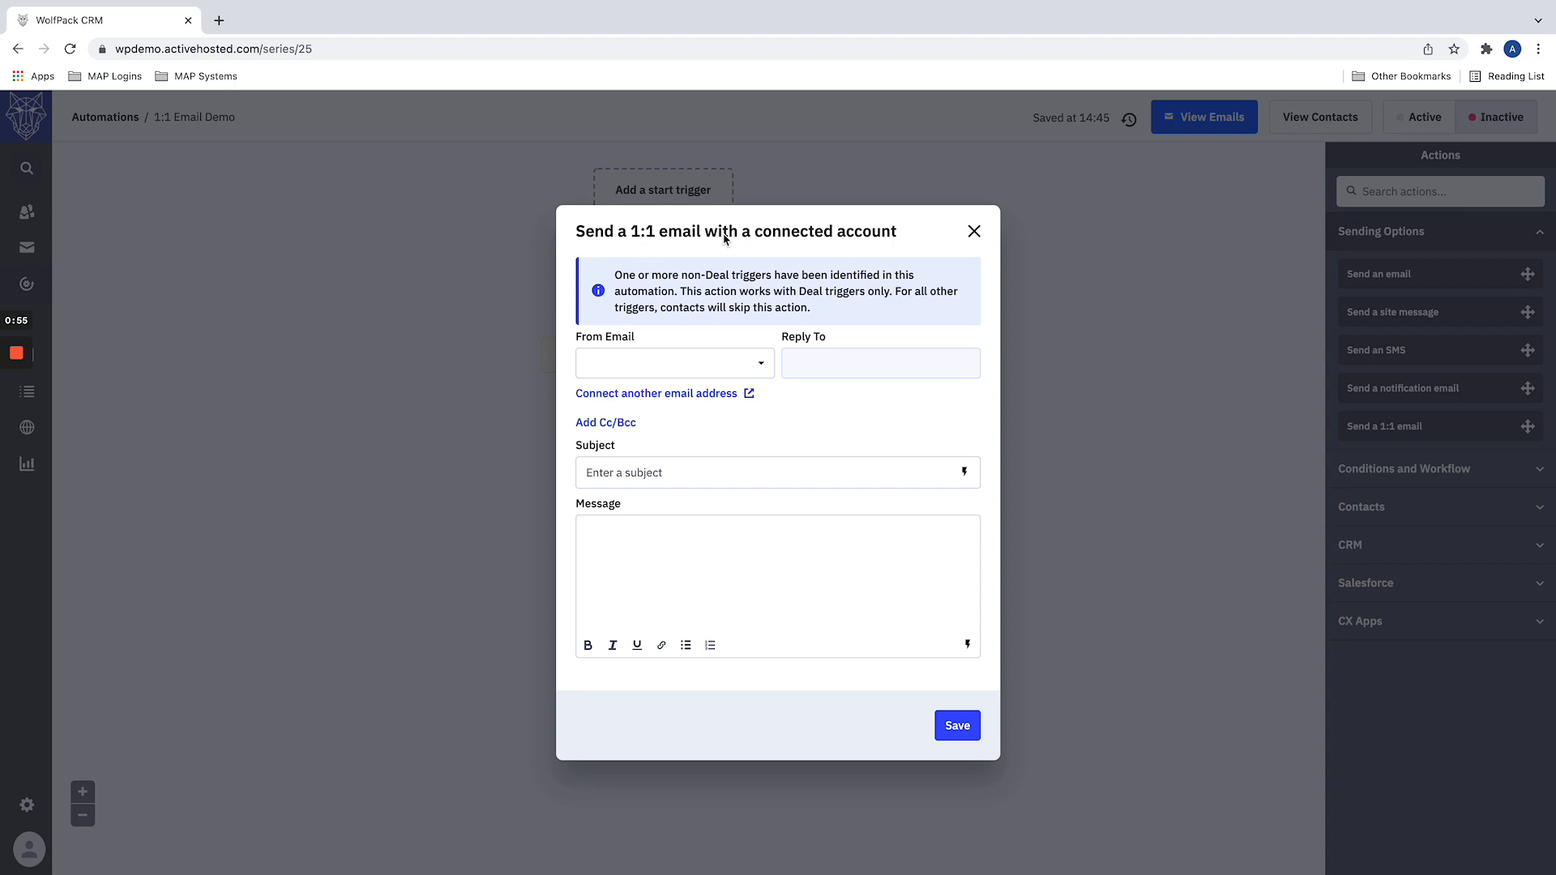
{"action": "left_click", "coordinate": [761, 364]}
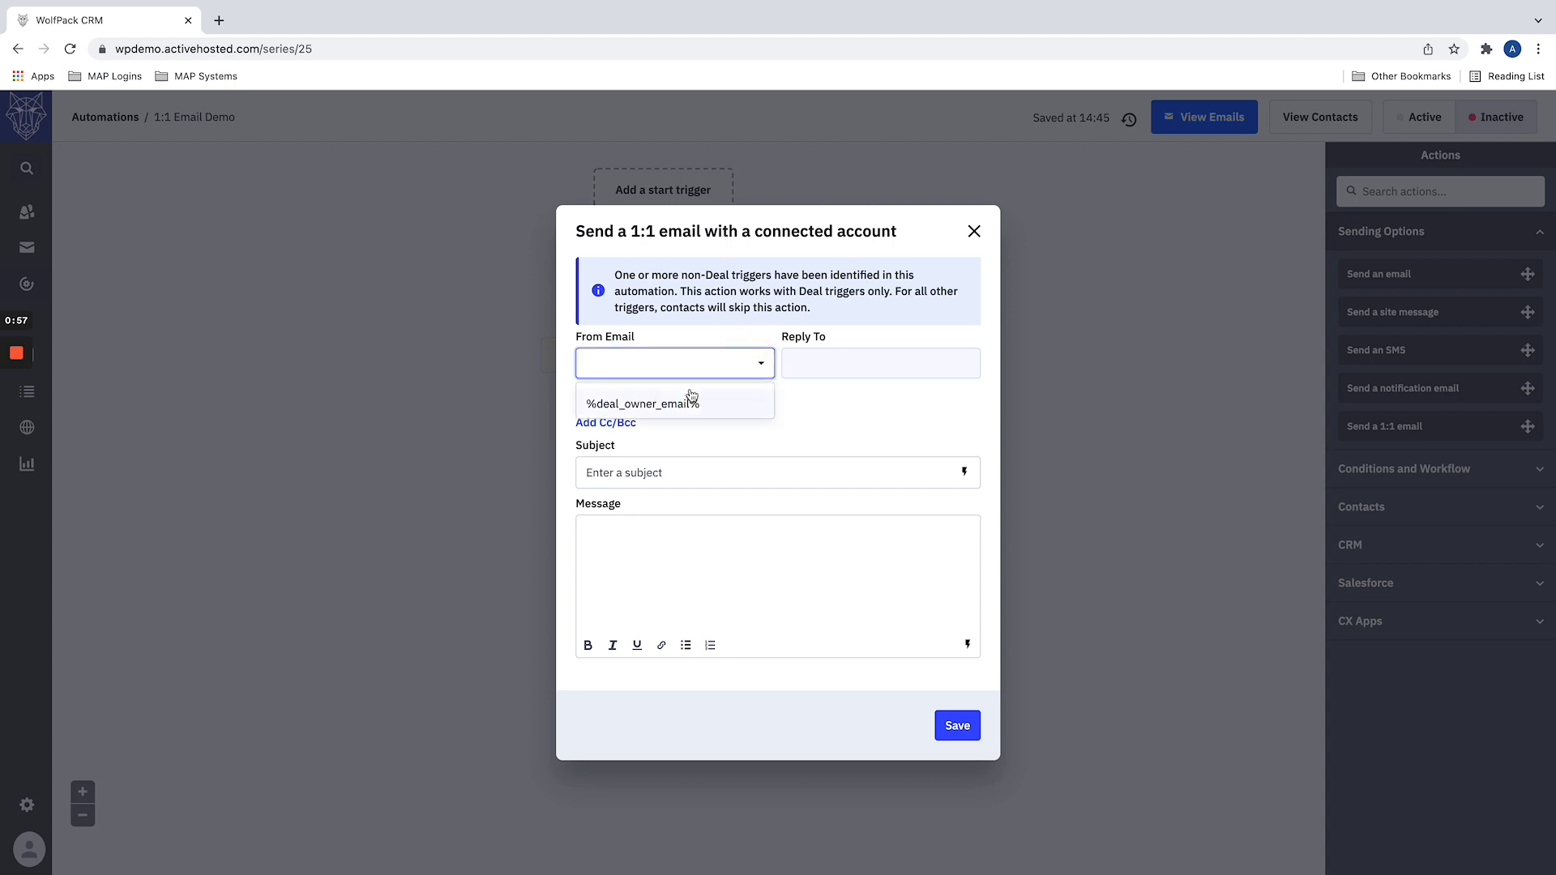
{"action": "left_click", "coordinate": [843, 409]}
{"action": "left_click", "coordinate": [705, 472]}
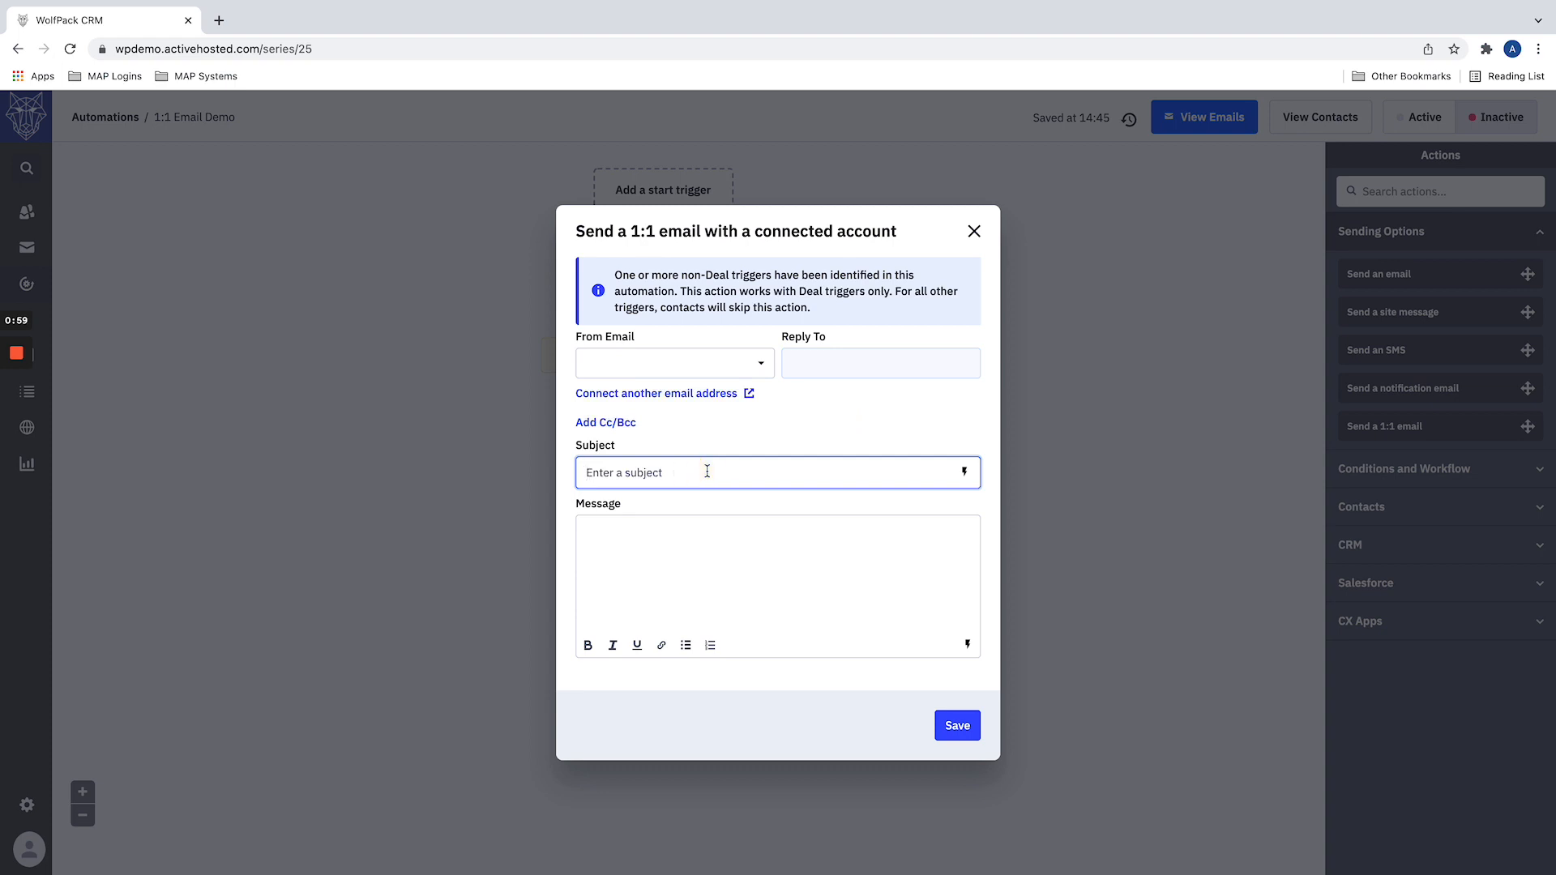
Step: Insert the contact's First Name tag into the 1:1 email's subject, and discard the email without saving
{"action": "left_click", "coordinate": [965, 475]}
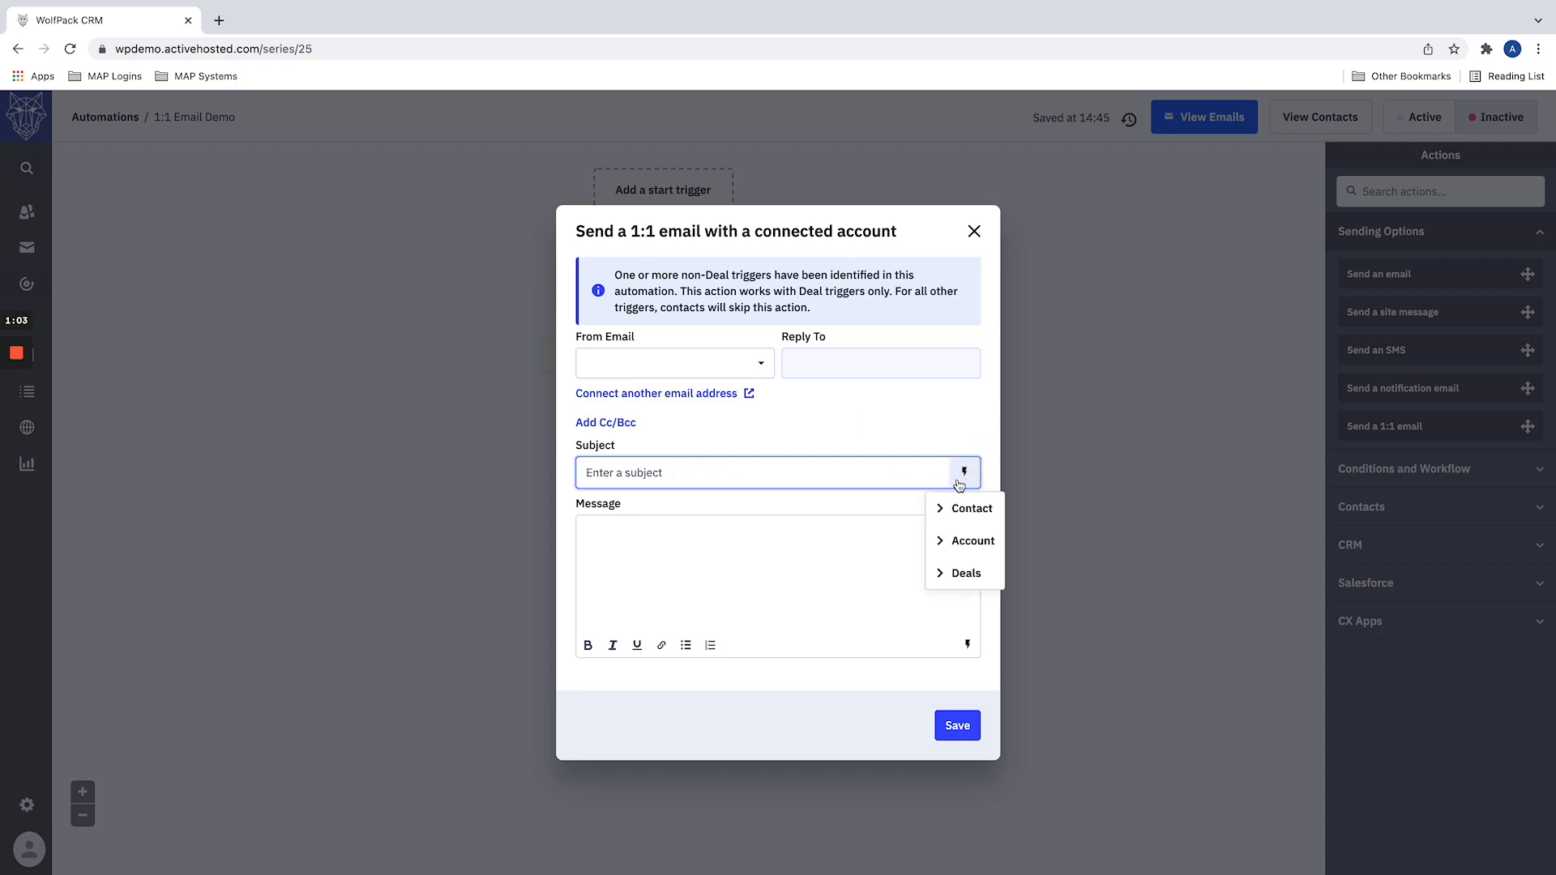
{"action": "left_click", "coordinate": [944, 509]}
{"action": "left_click", "coordinate": [973, 541]}
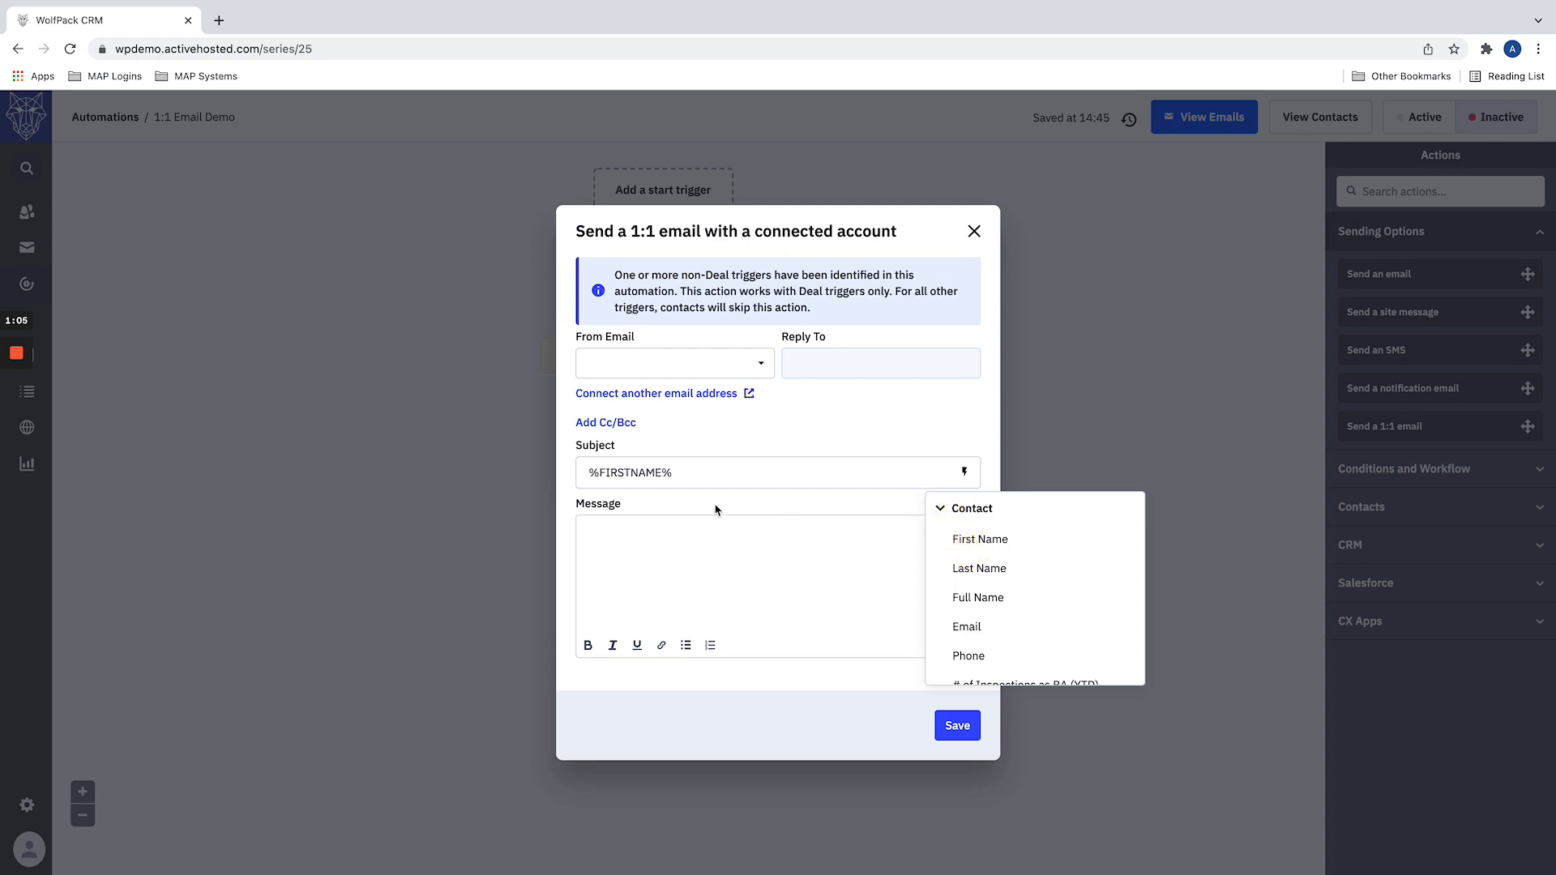
{"action": "left_click", "coordinate": [672, 546]}
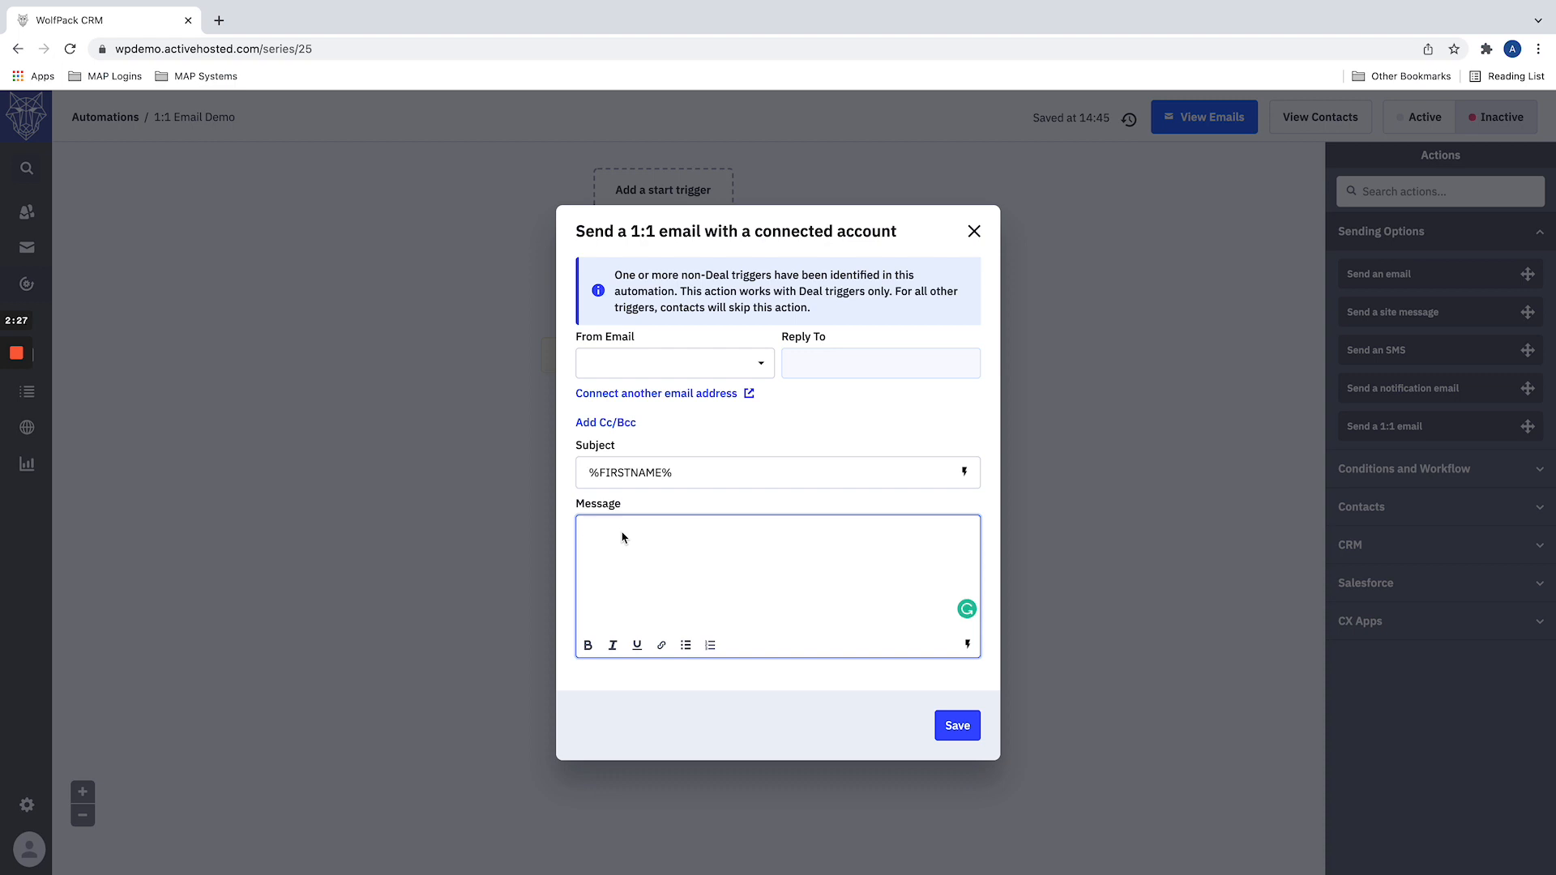
{"action": "left_click", "coordinate": [974, 231]}
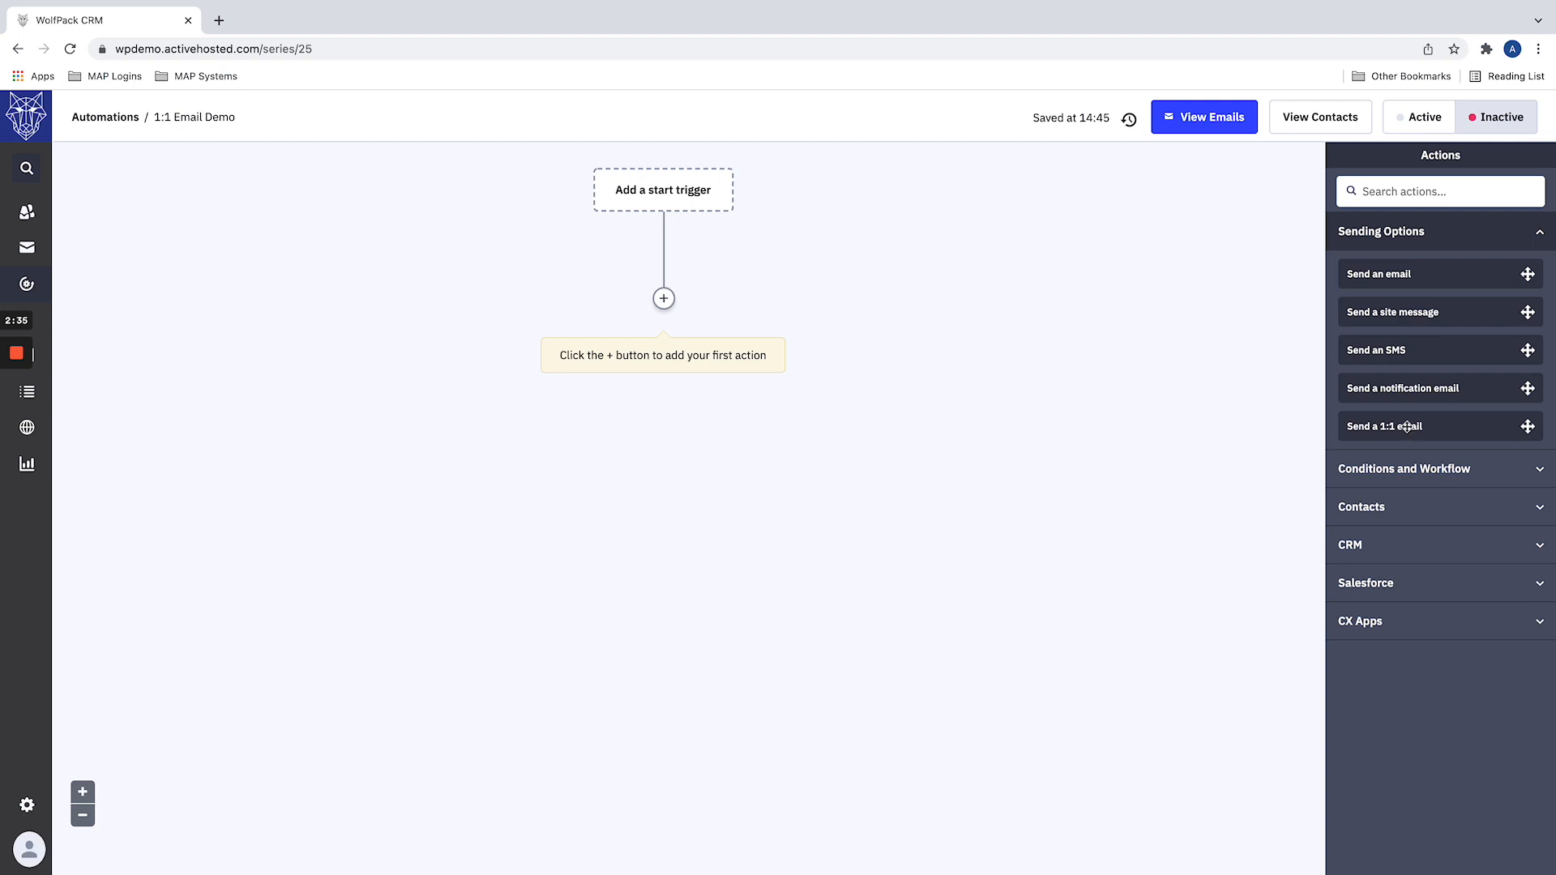
Step: Reopen a Send a 1:1 email action on the automation to examine its form, and close it without saving
{"action": "left_click_drag", "start_coordinate": [1408, 425], "coordinate": [702, 289]}
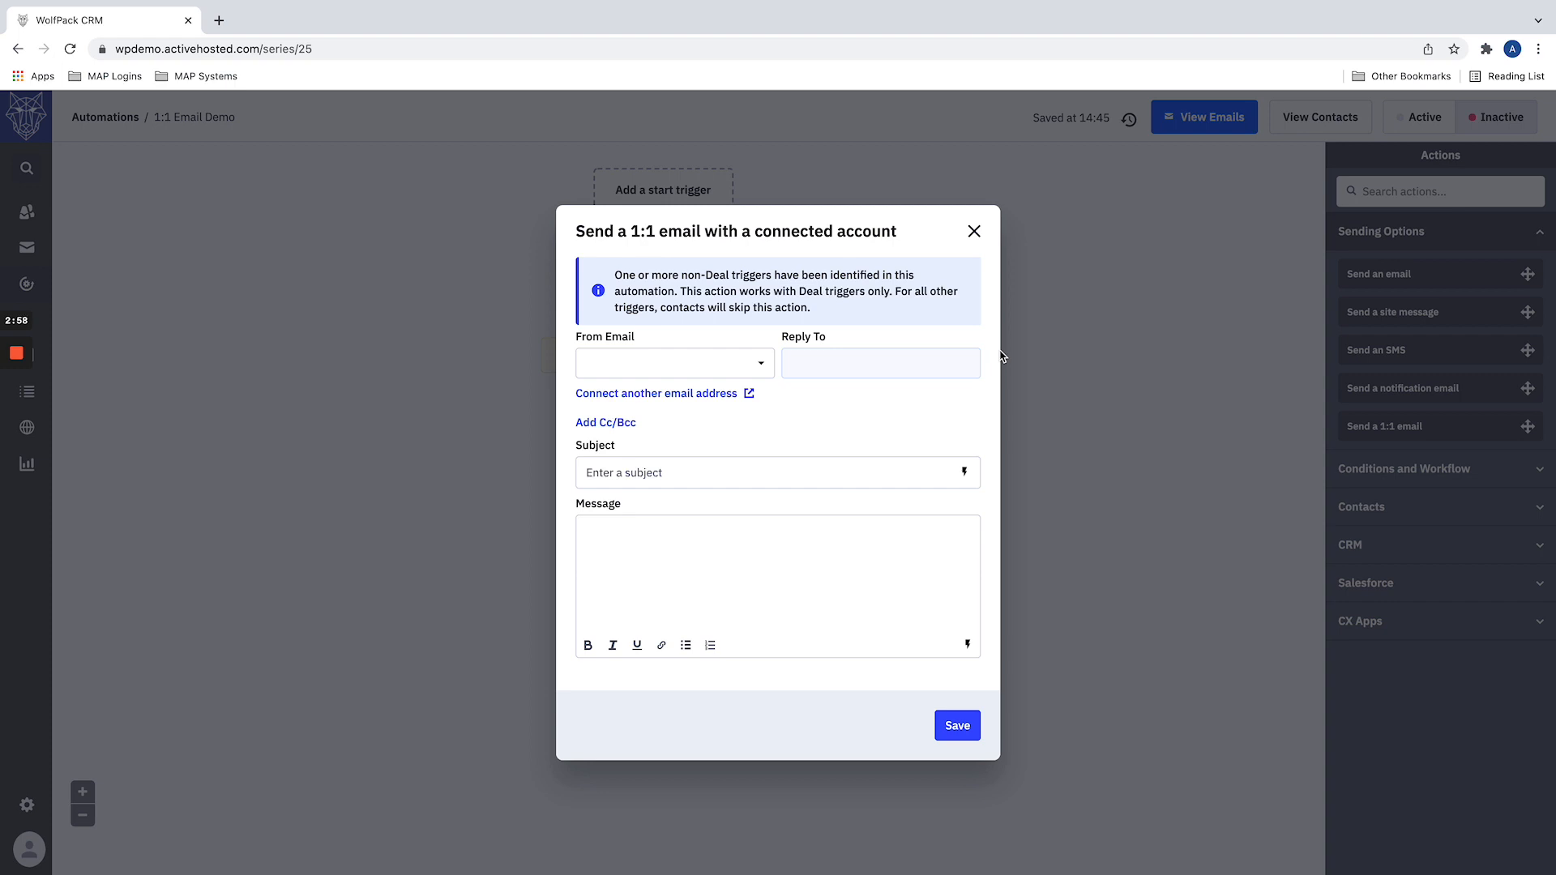
{"action": "left_click", "coordinate": [703, 559]}
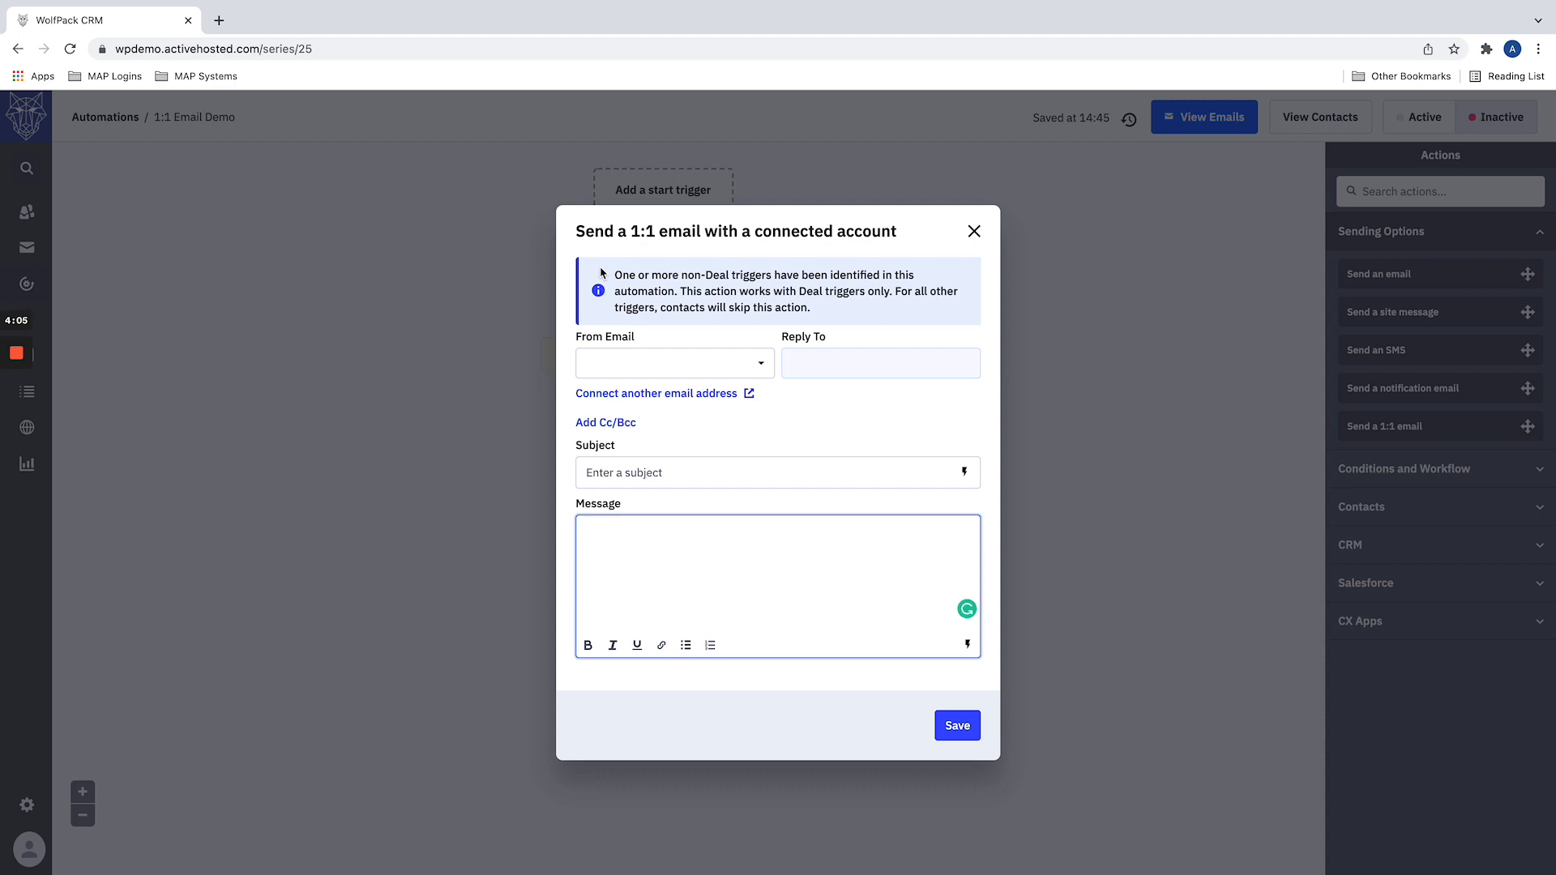
{"action": "left_click", "coordinate": [460, 302]}
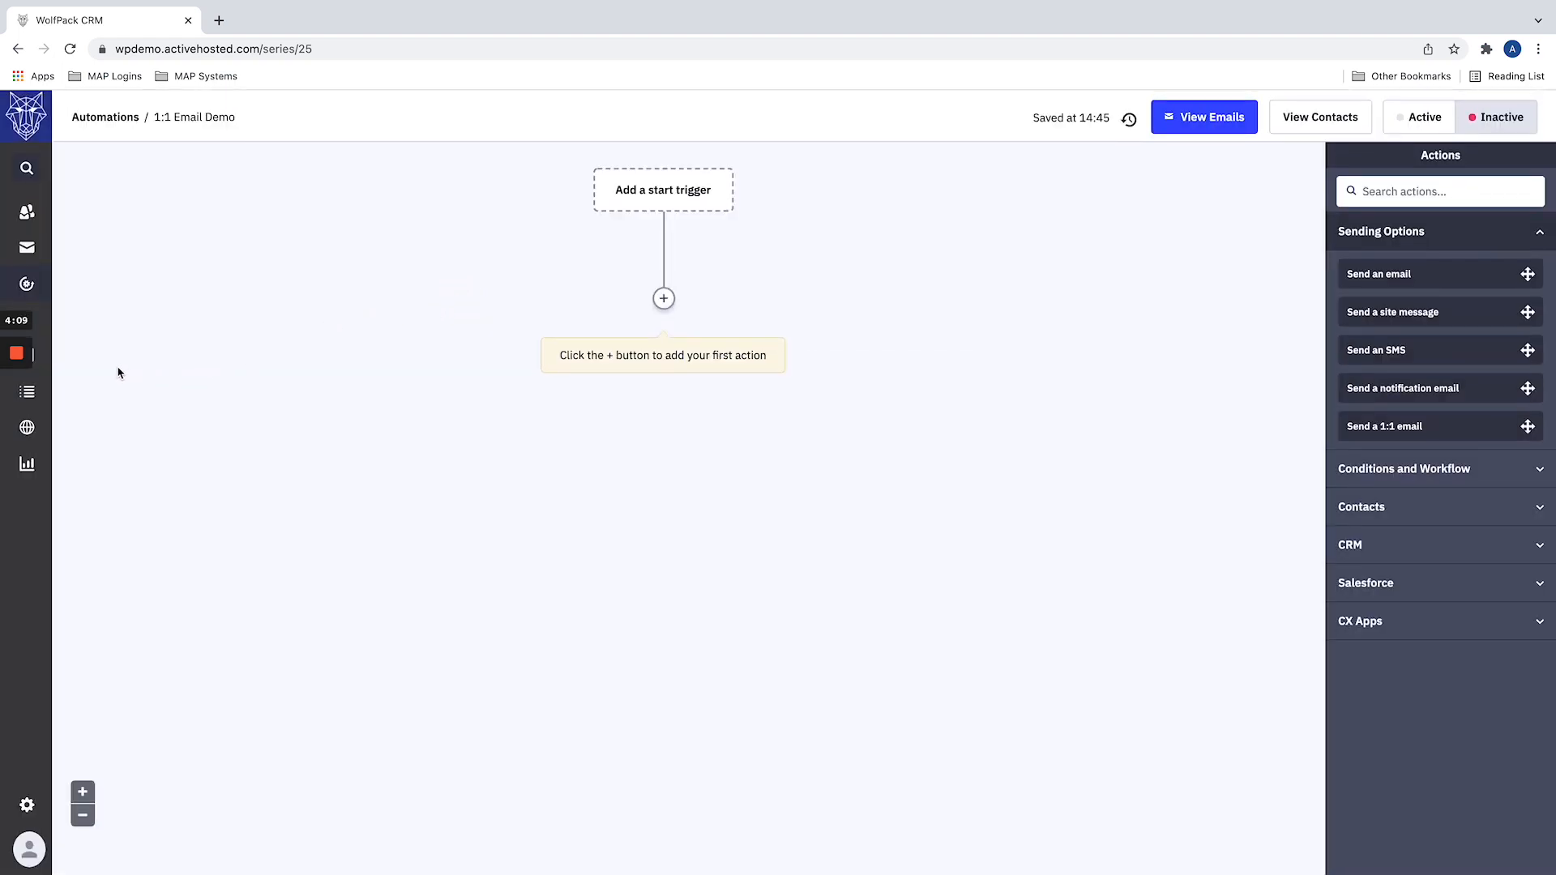
Step: View the stages of the Prospecting deals pipeline and return to the 1:1 Email Demo automation
{"action": "left_click", "coordinate": [47, 320]}
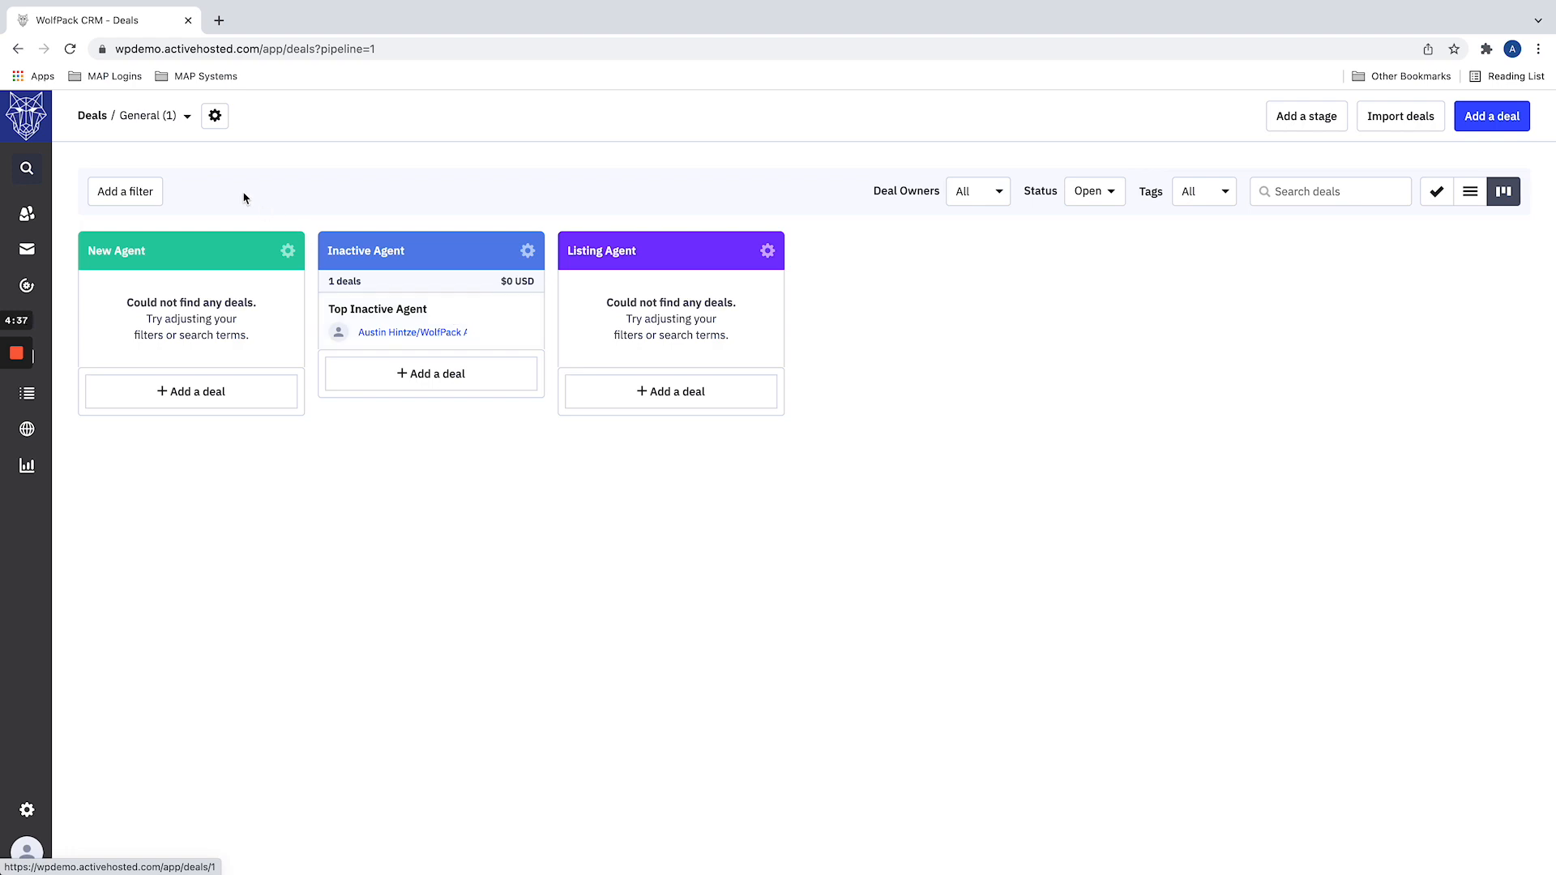
{"action": "left_click", "coordinate": [163, 116]}
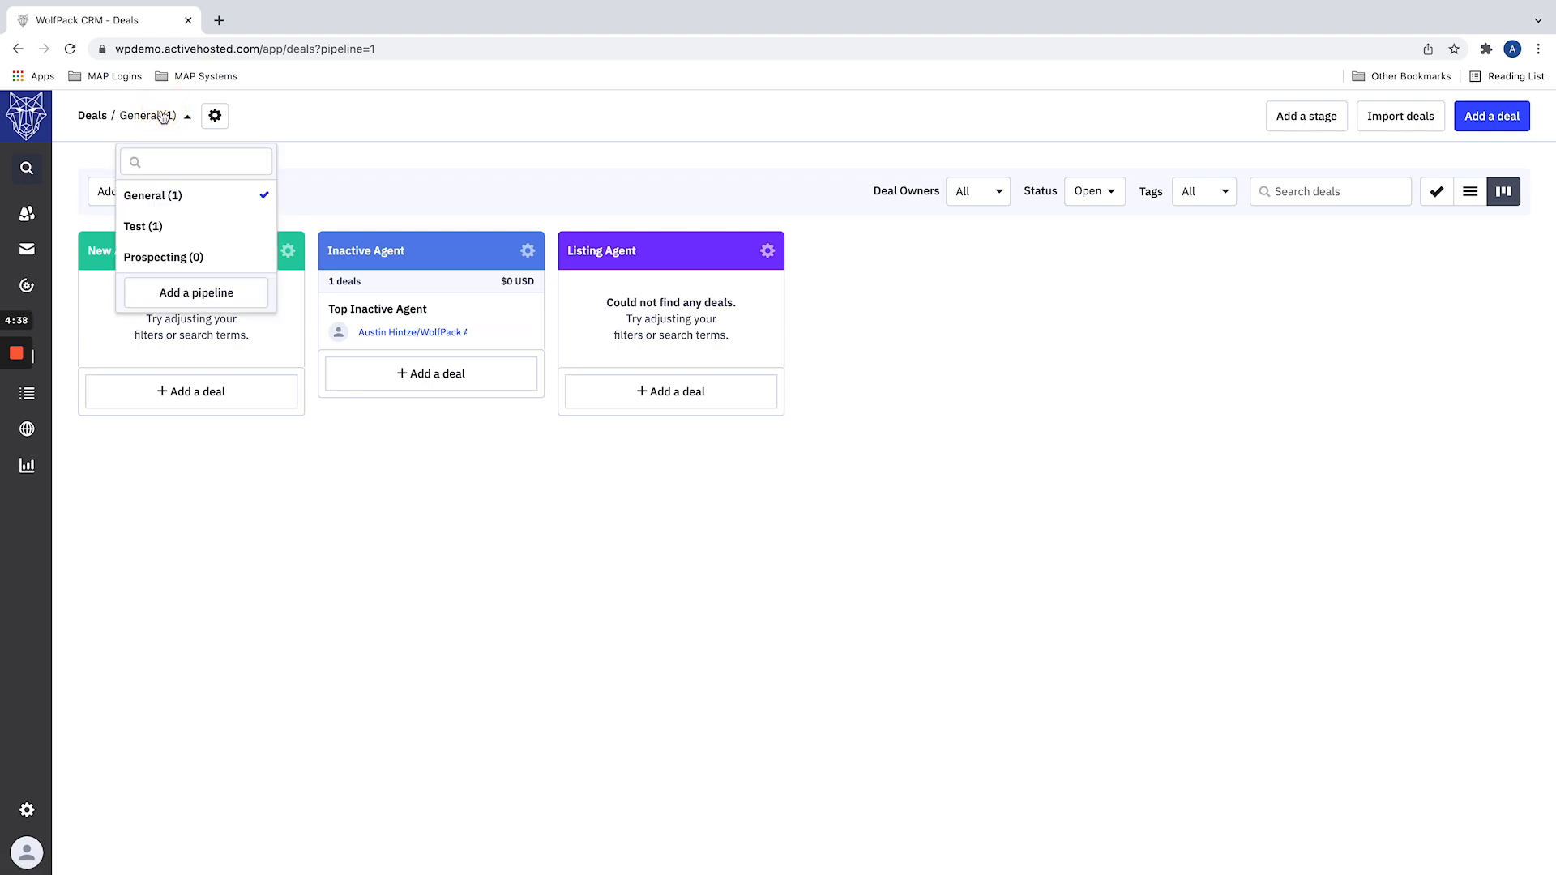
{"action": "left_click", "coordinate": [174, 256]}
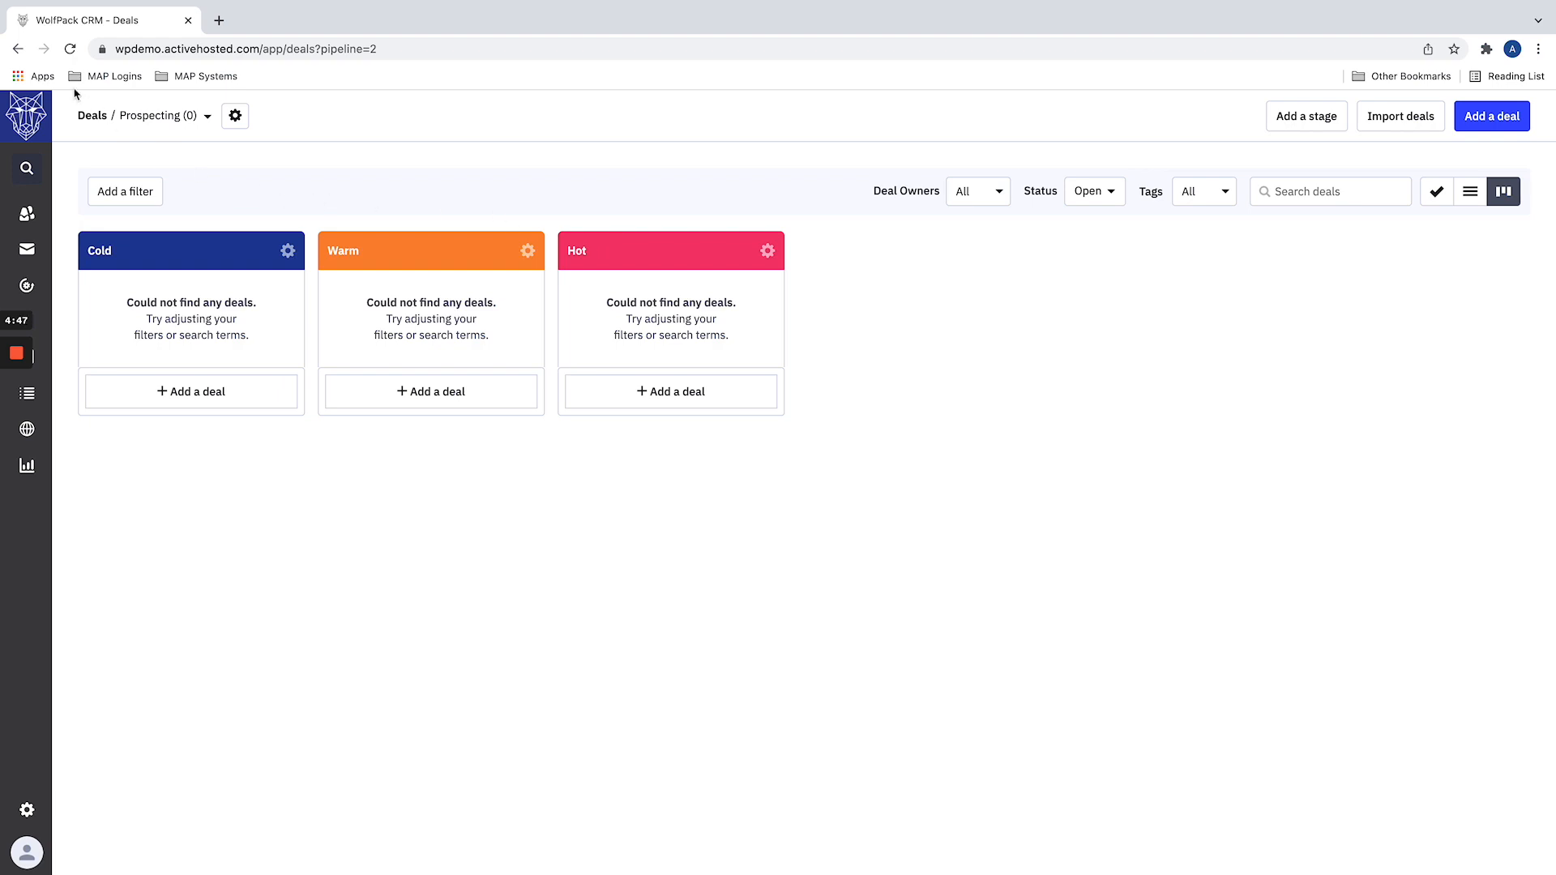
{"action": "left_click", "coordinate": [19, 49]}
{"action": "left_click", "coordinate": [22, 48]}
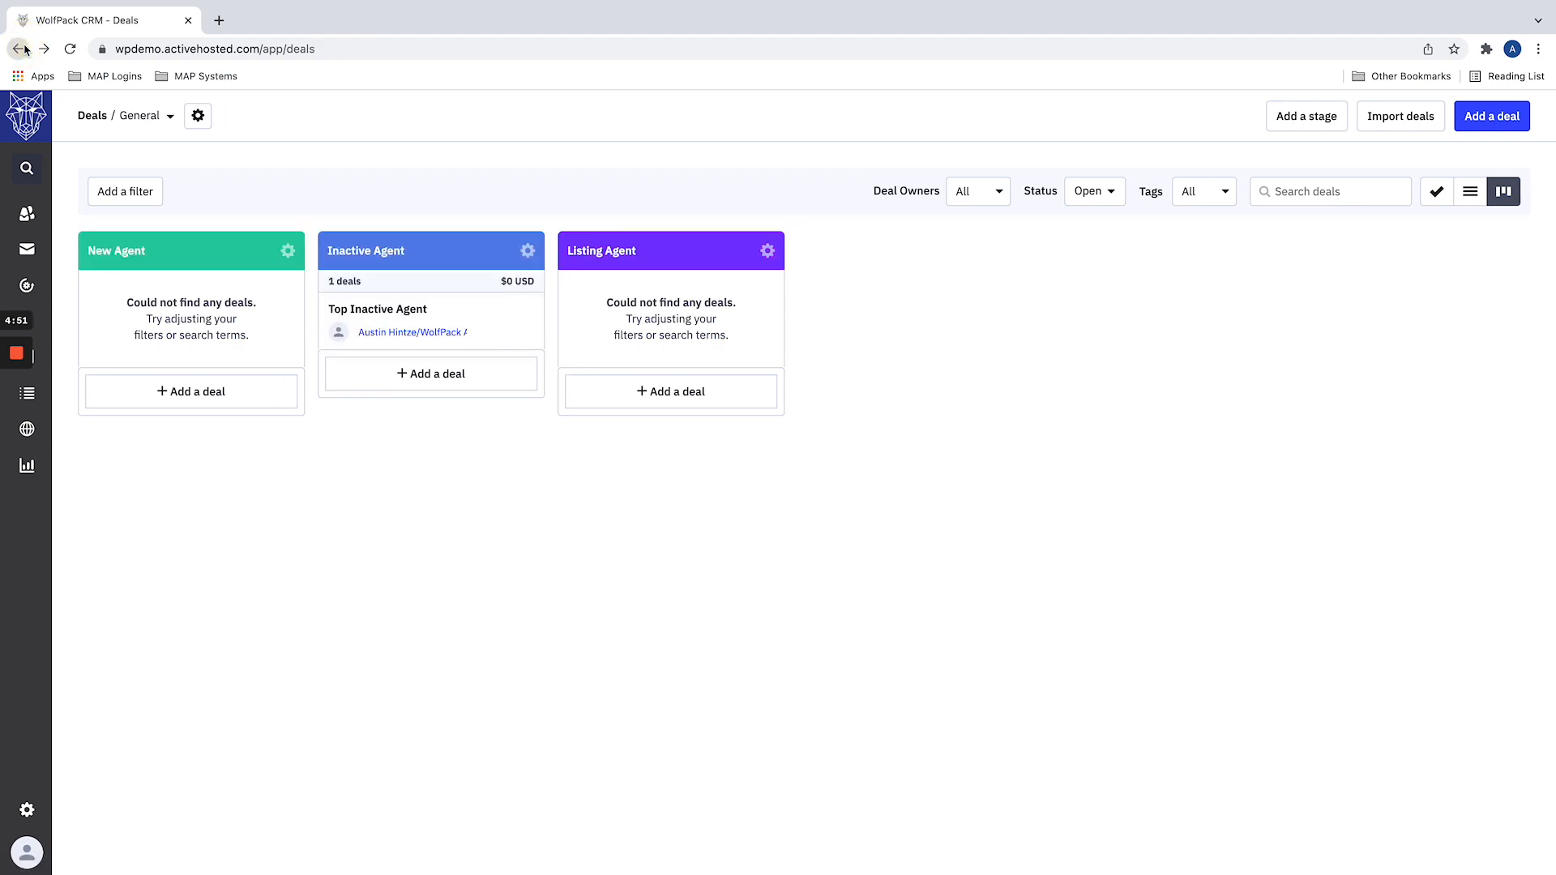
{"action": "left_click", "coordinate": [22, 48]}
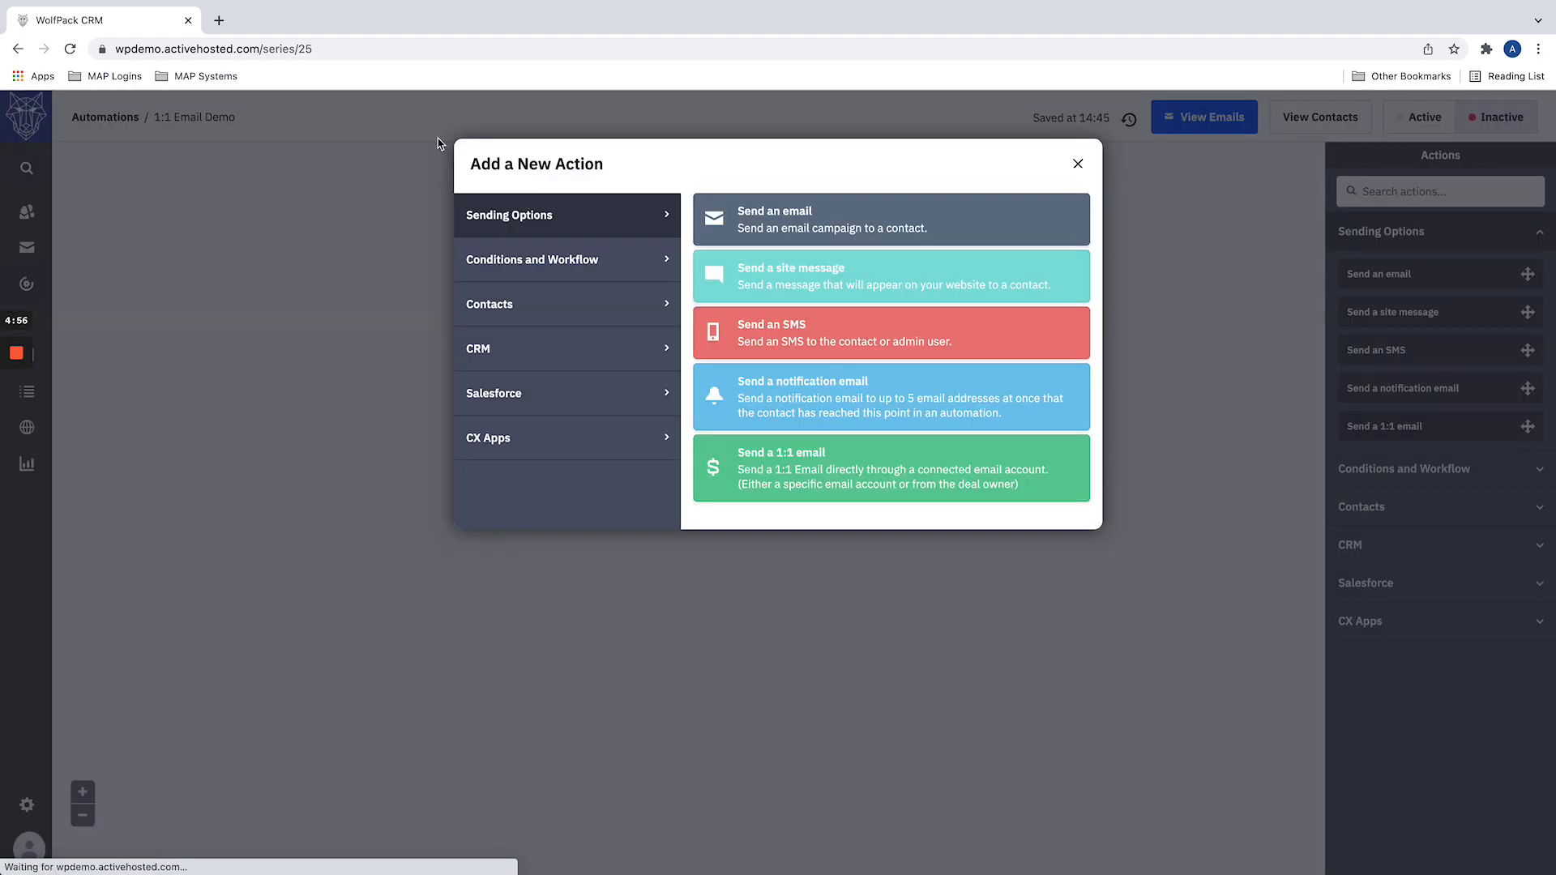
Step: Add an Enters a pipeline start trigger for the Prospecting pipeline, running once
{"action": "left_click", "coordinate": [1078, 163]}
{"action": "left_click", "coordinate": [676, 192]}
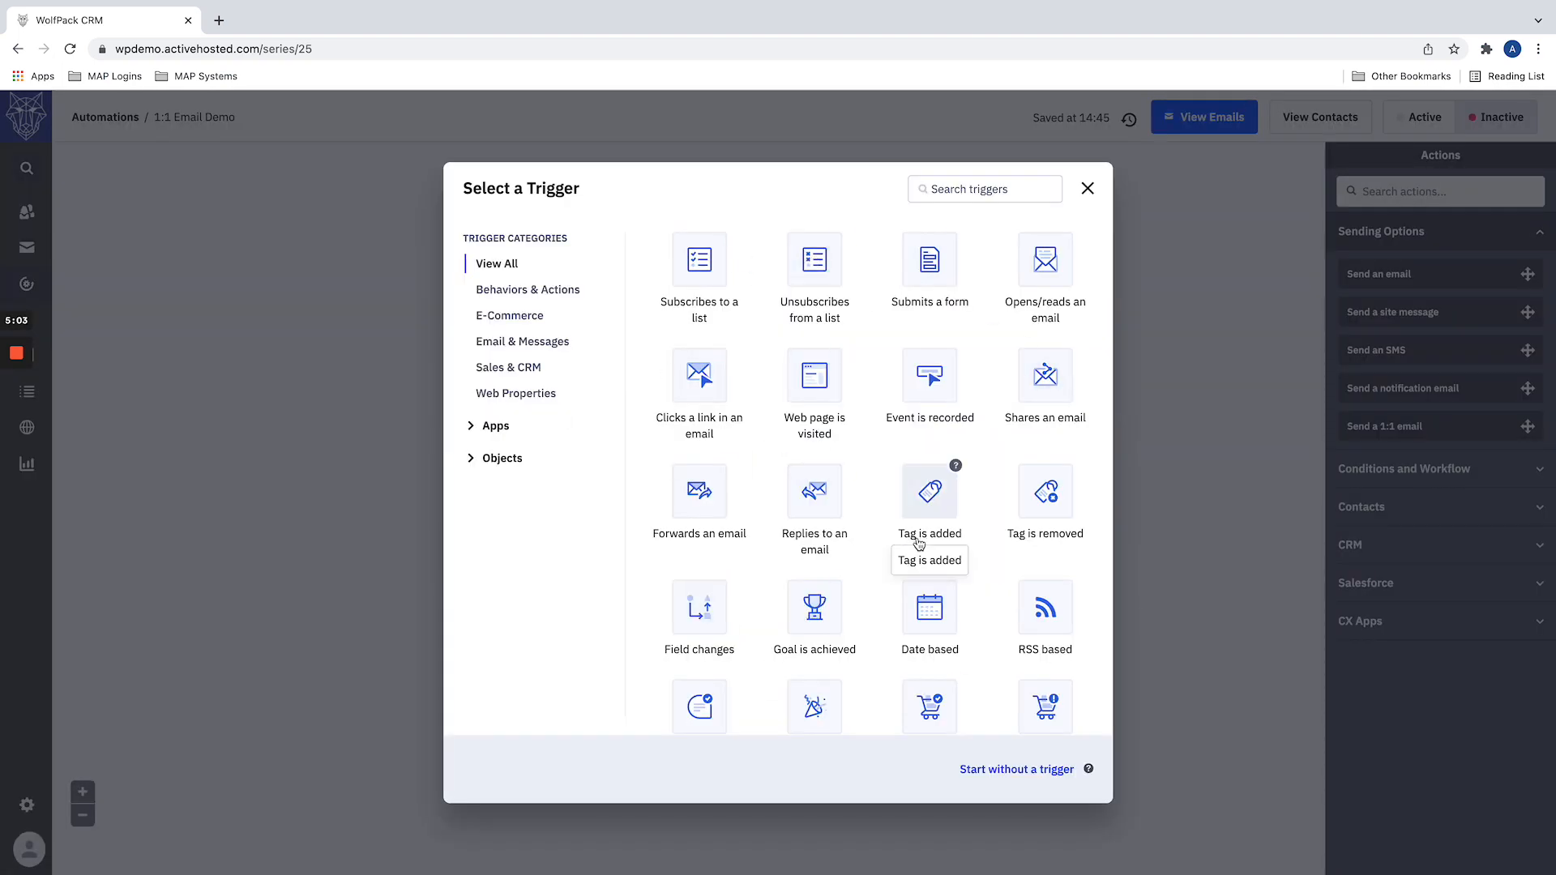
{"action": "left_click", "coordinate": [522, 369]}
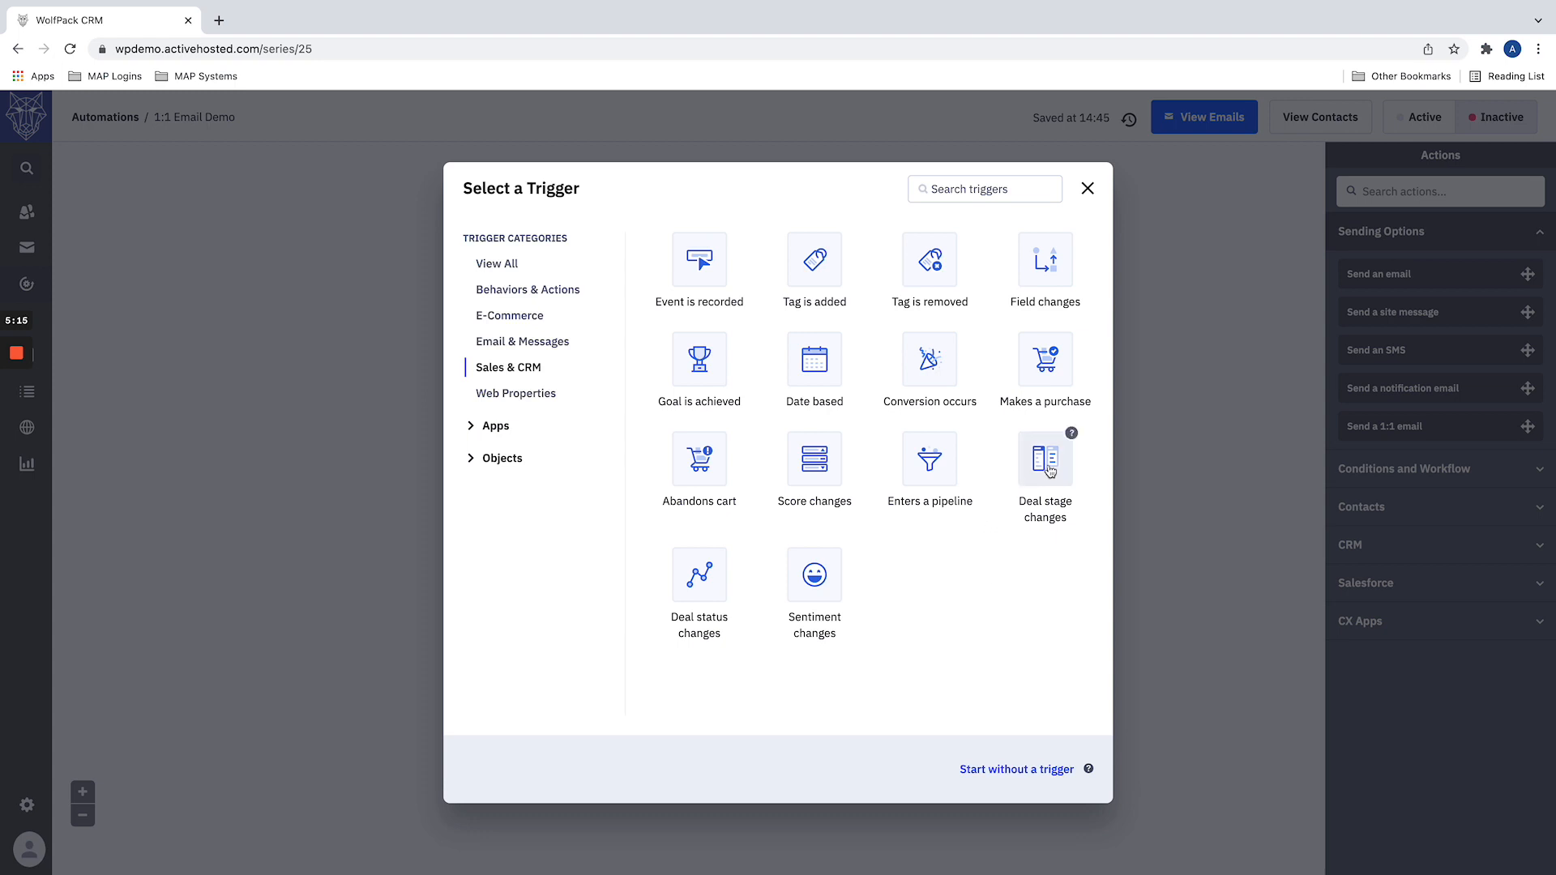
{"action": "left_click", "coordinate": [934, 461]}
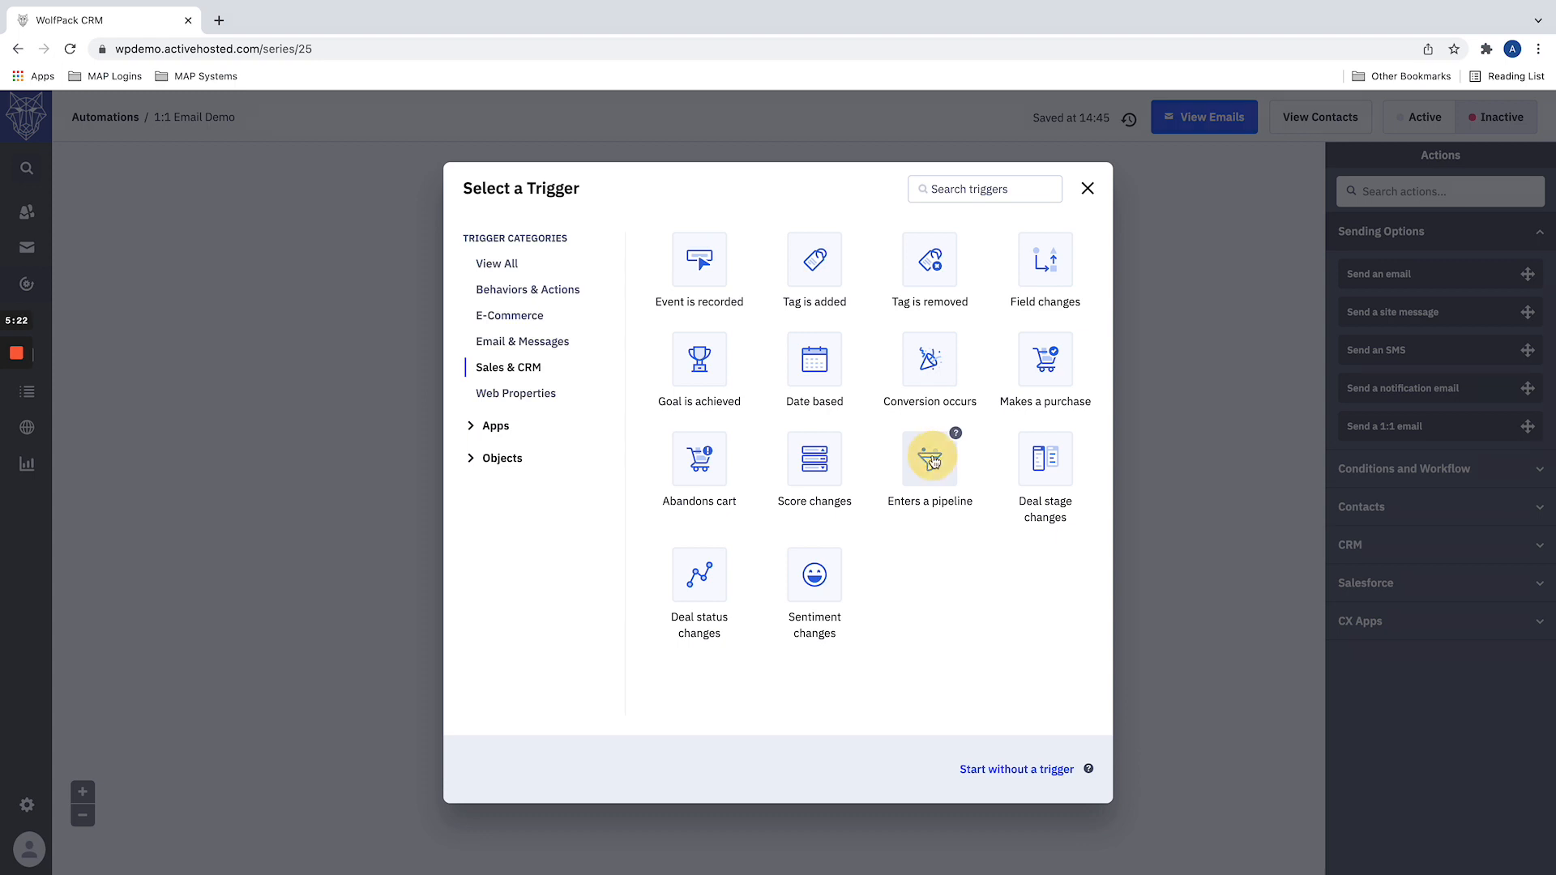
{"action": "left_click", "coordinate": [627, 217]}
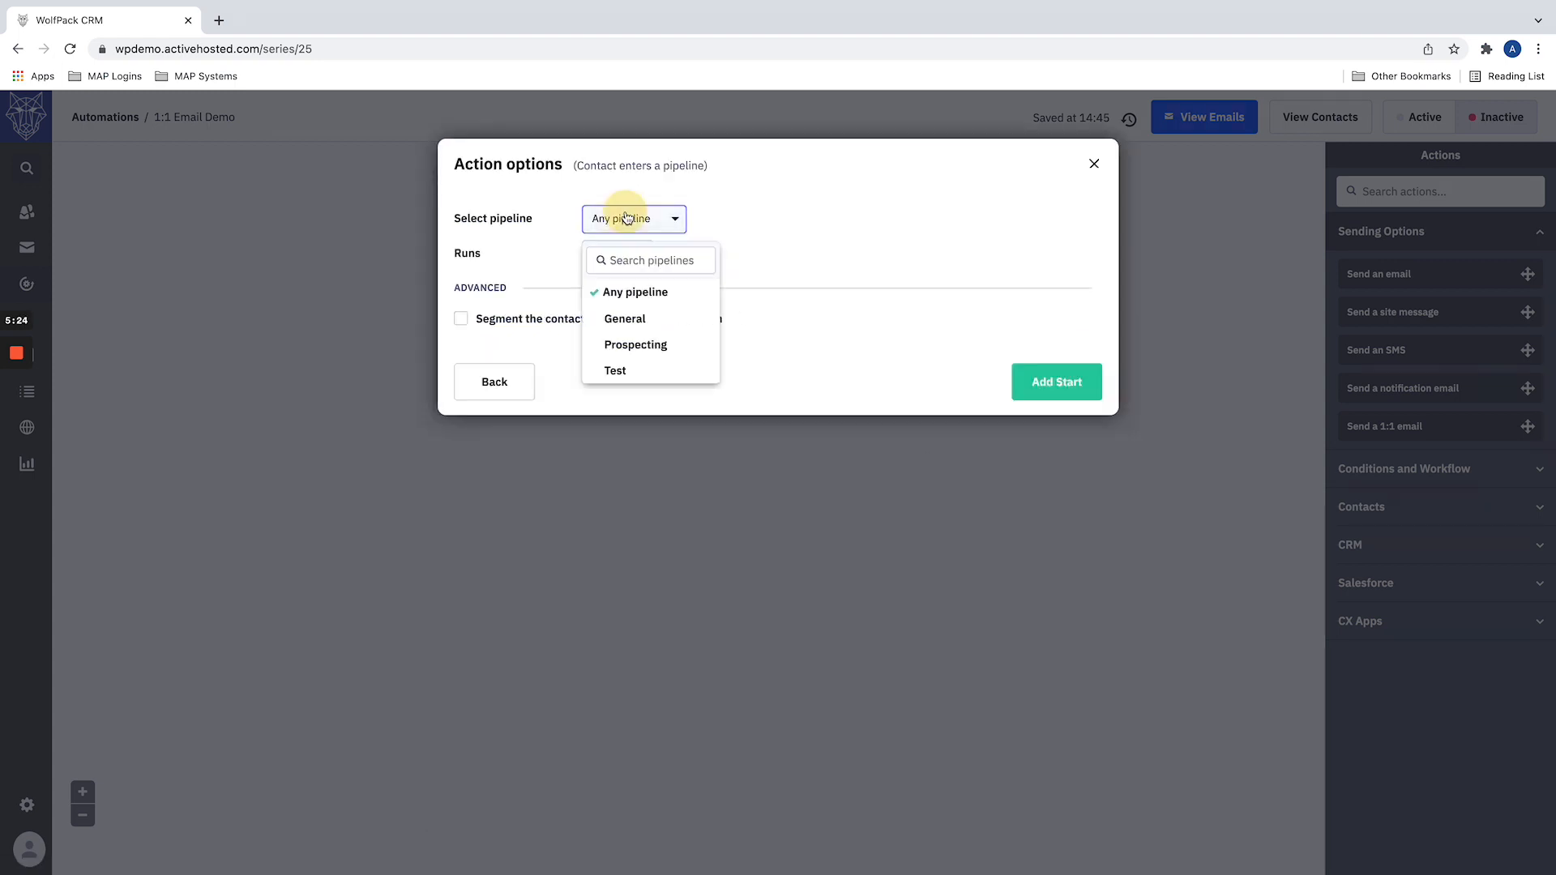
{"action": "left_click", "coordinate": [644, 344]}
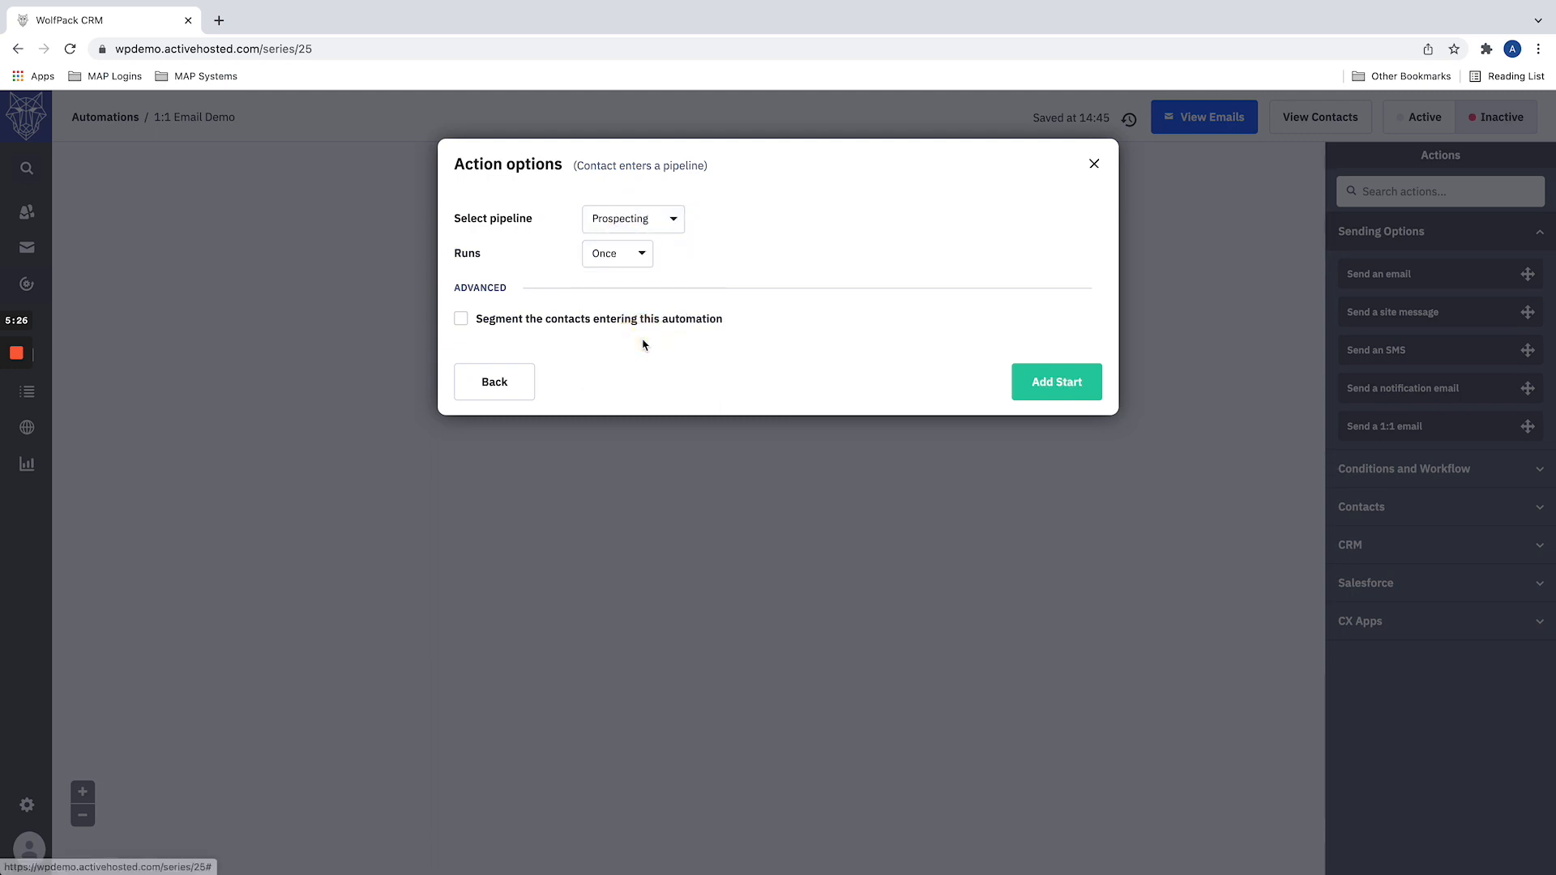
{"action": "left_click", "coordinate": [697, 268]}
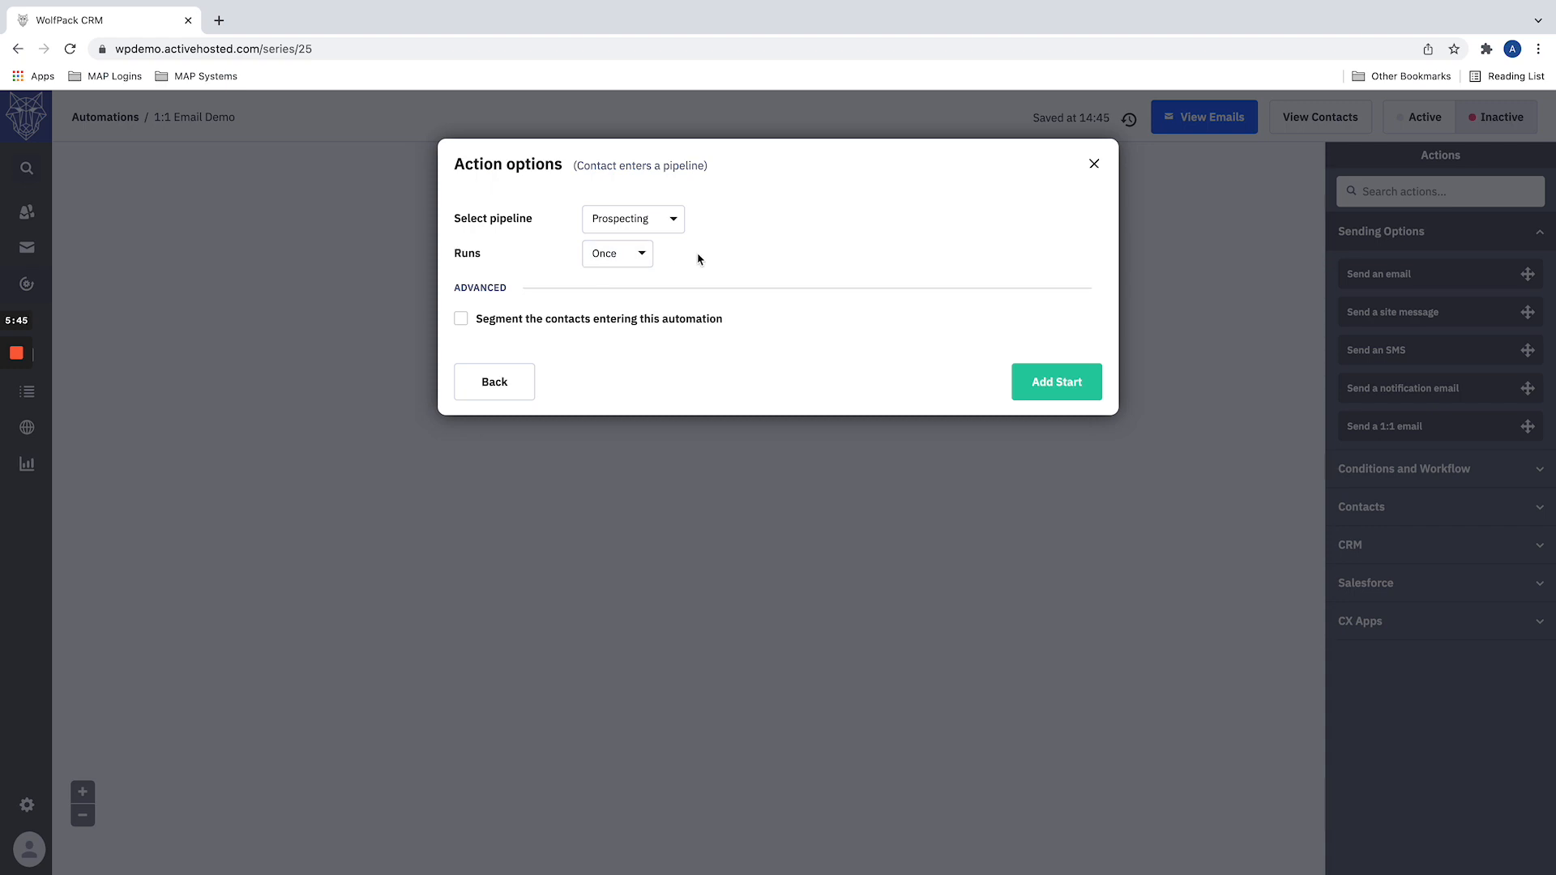
{"action": "left_click", "coordinate": [1064, 389]}
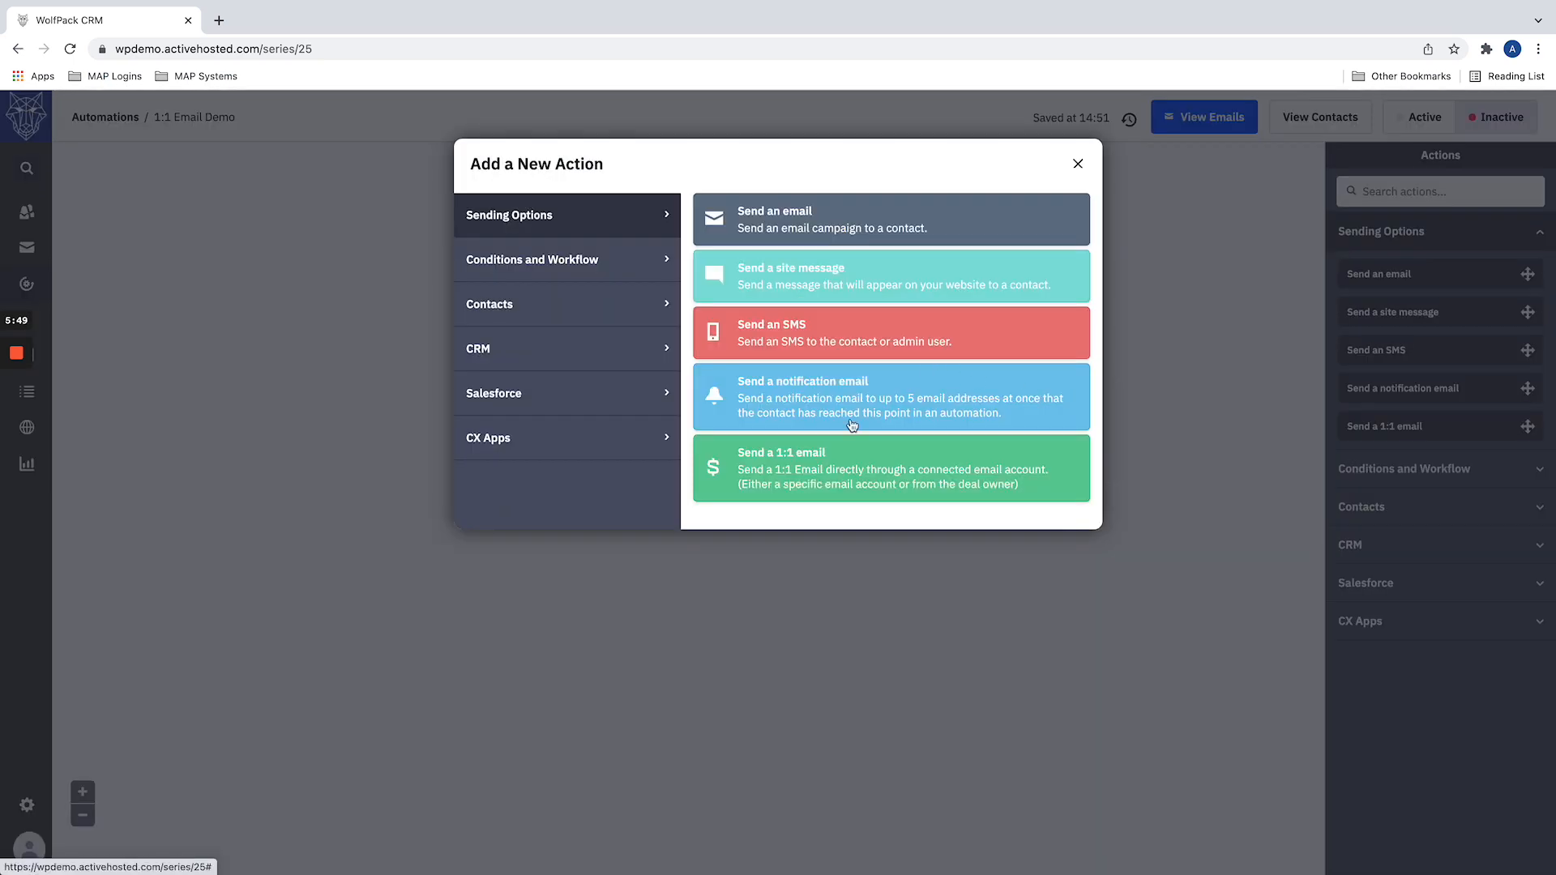
Step: Examine the Send a 1:1 email form and the Prospecting pipeline trigger's options, closing both without changes
{"action": "left_click", "coordinate": [792, 468]}
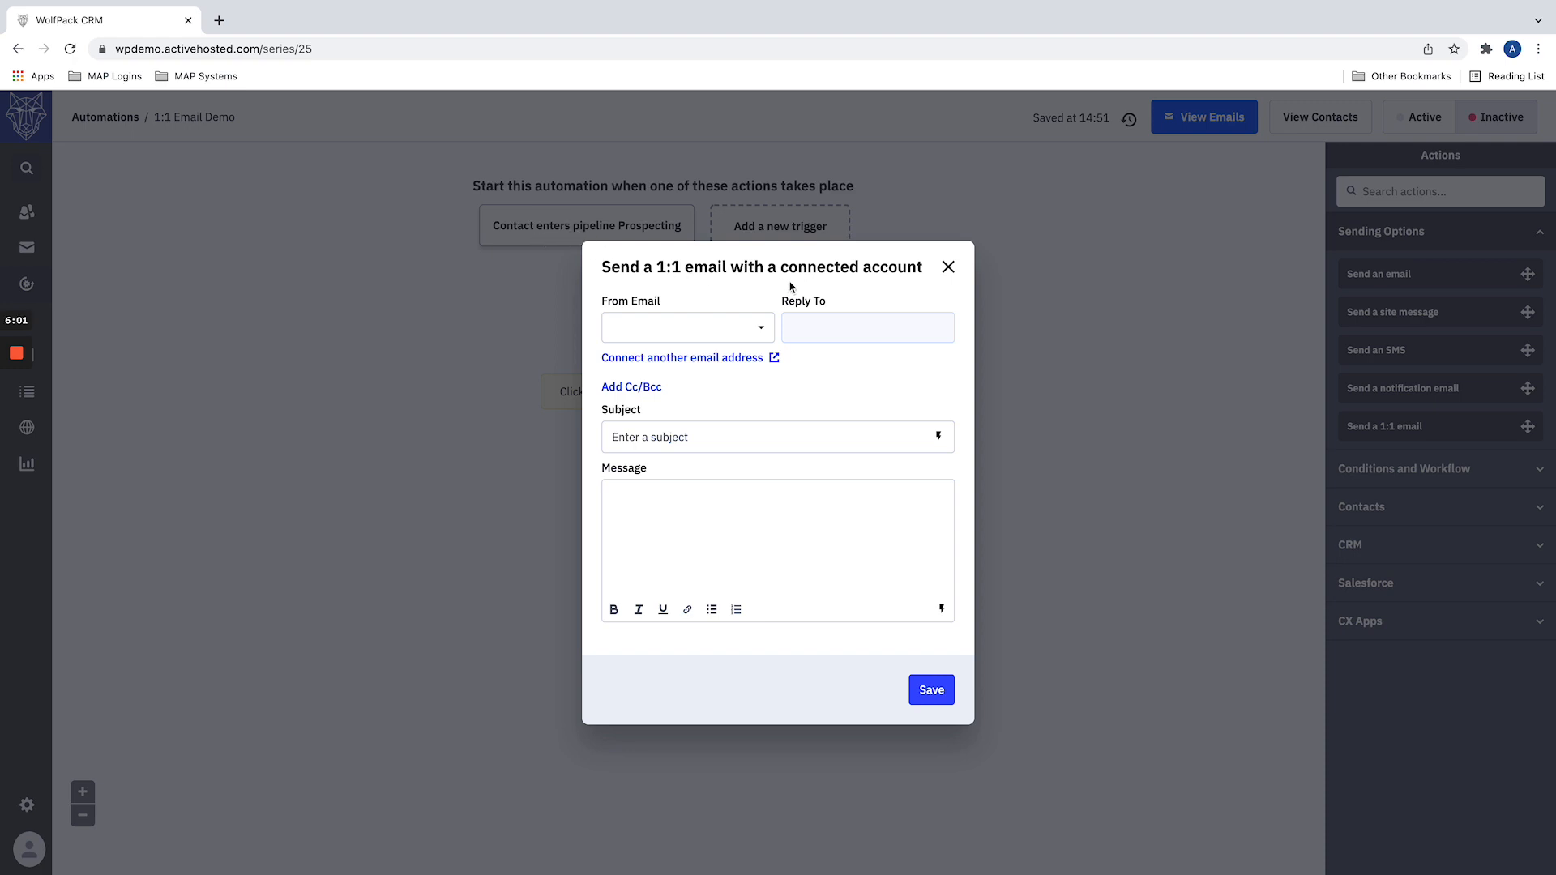
{"action": "left_click", "coordinate": [947, 266]}
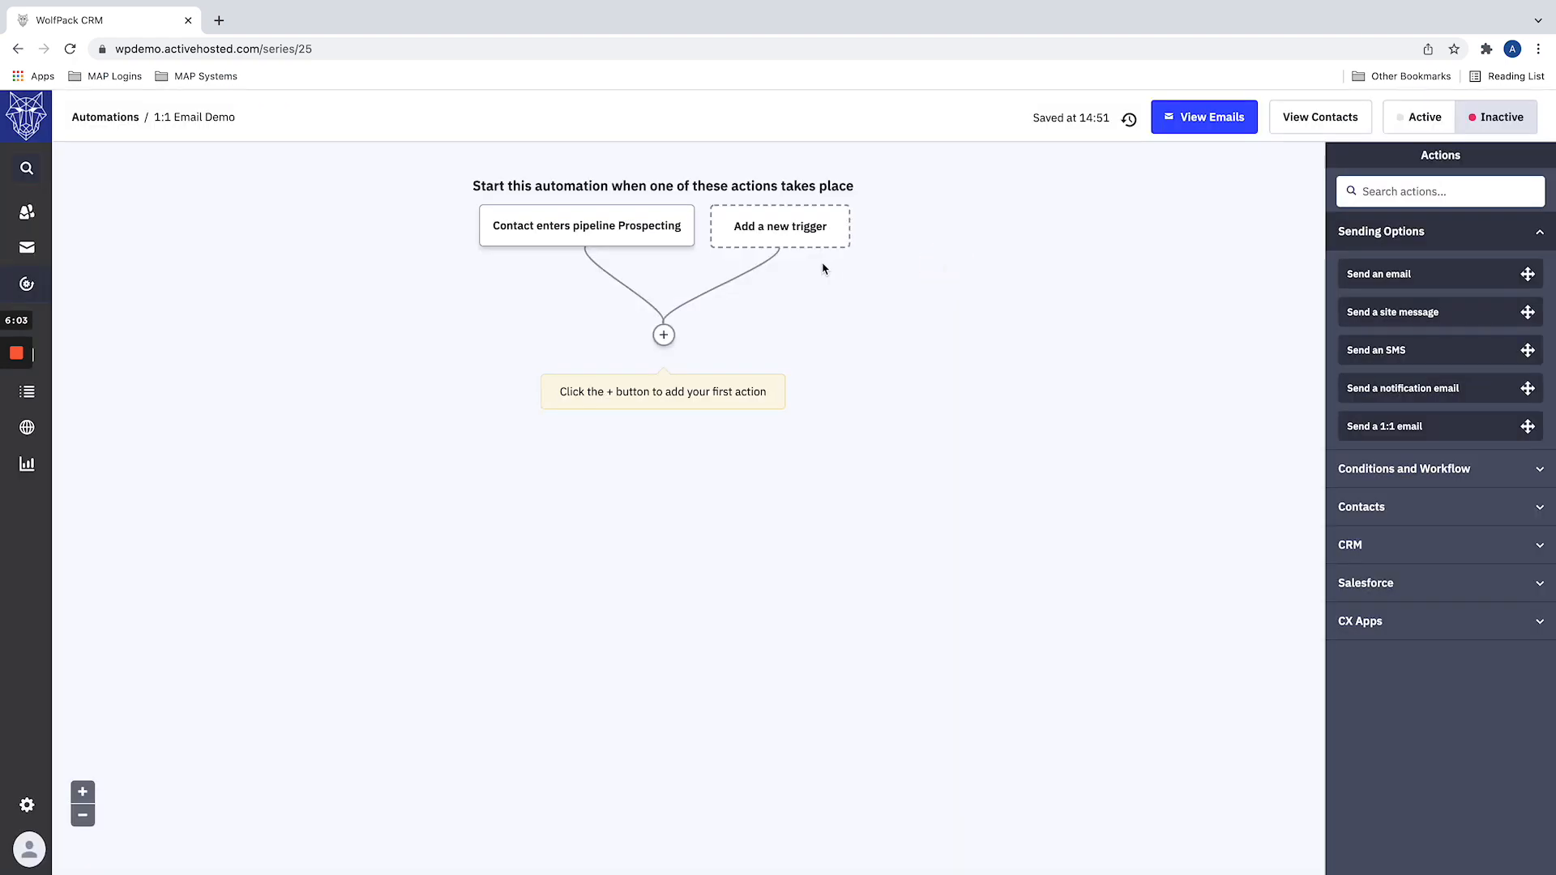
{"action": "left_click", "coordinate": [658, 224]}
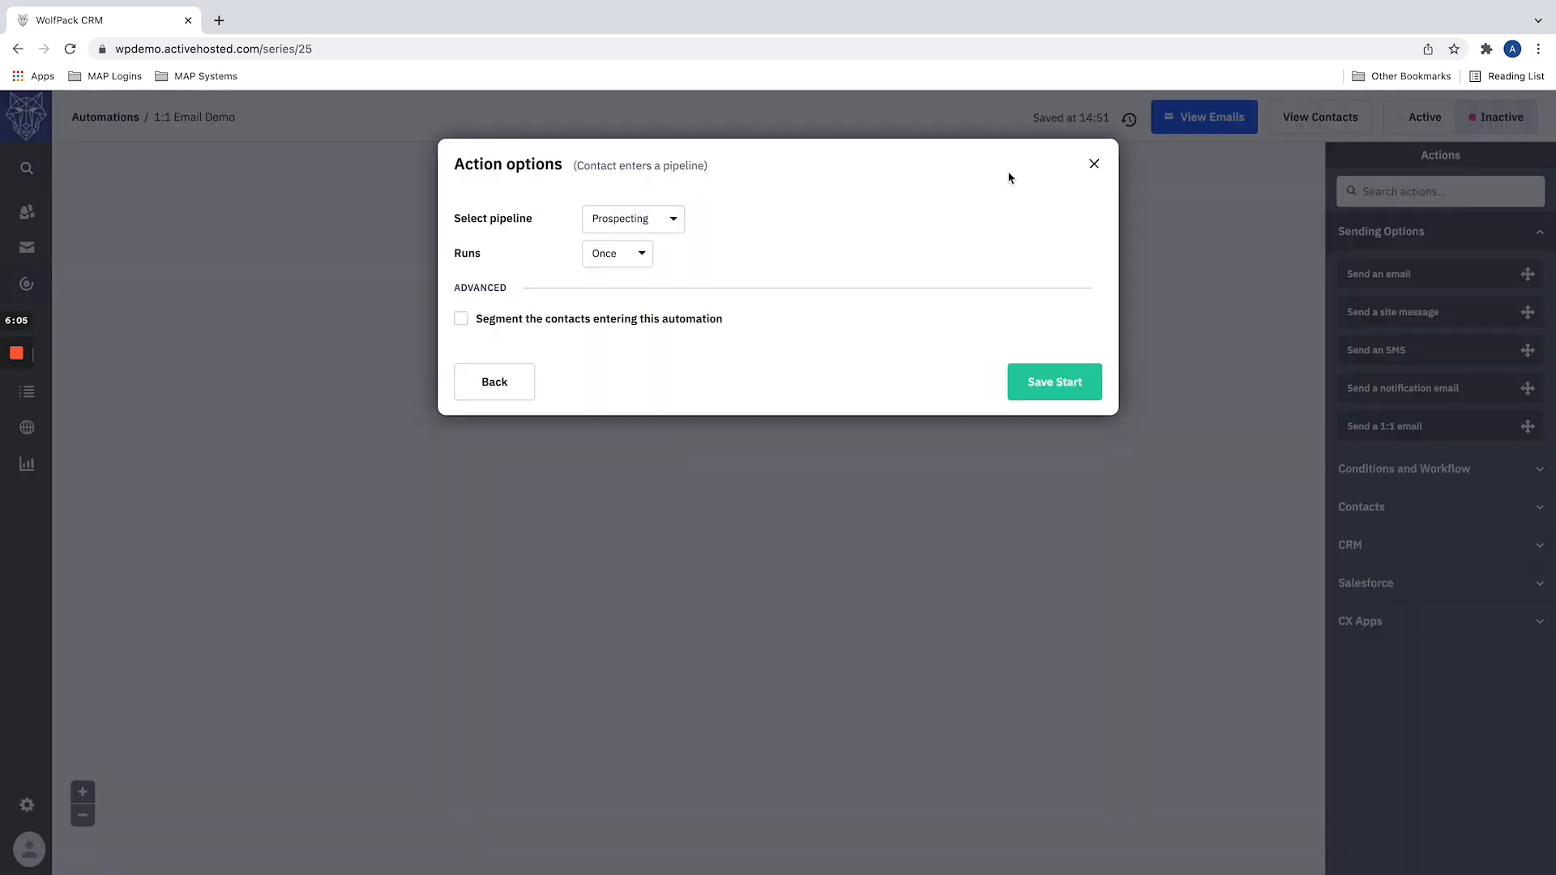
{"action": "left_click", "coordinate": [1094, 164]}
Step: Delete the Prospecting pipeline start trigger from the automation
{"action": "mouse_move", "coordinate": [644, 219]}
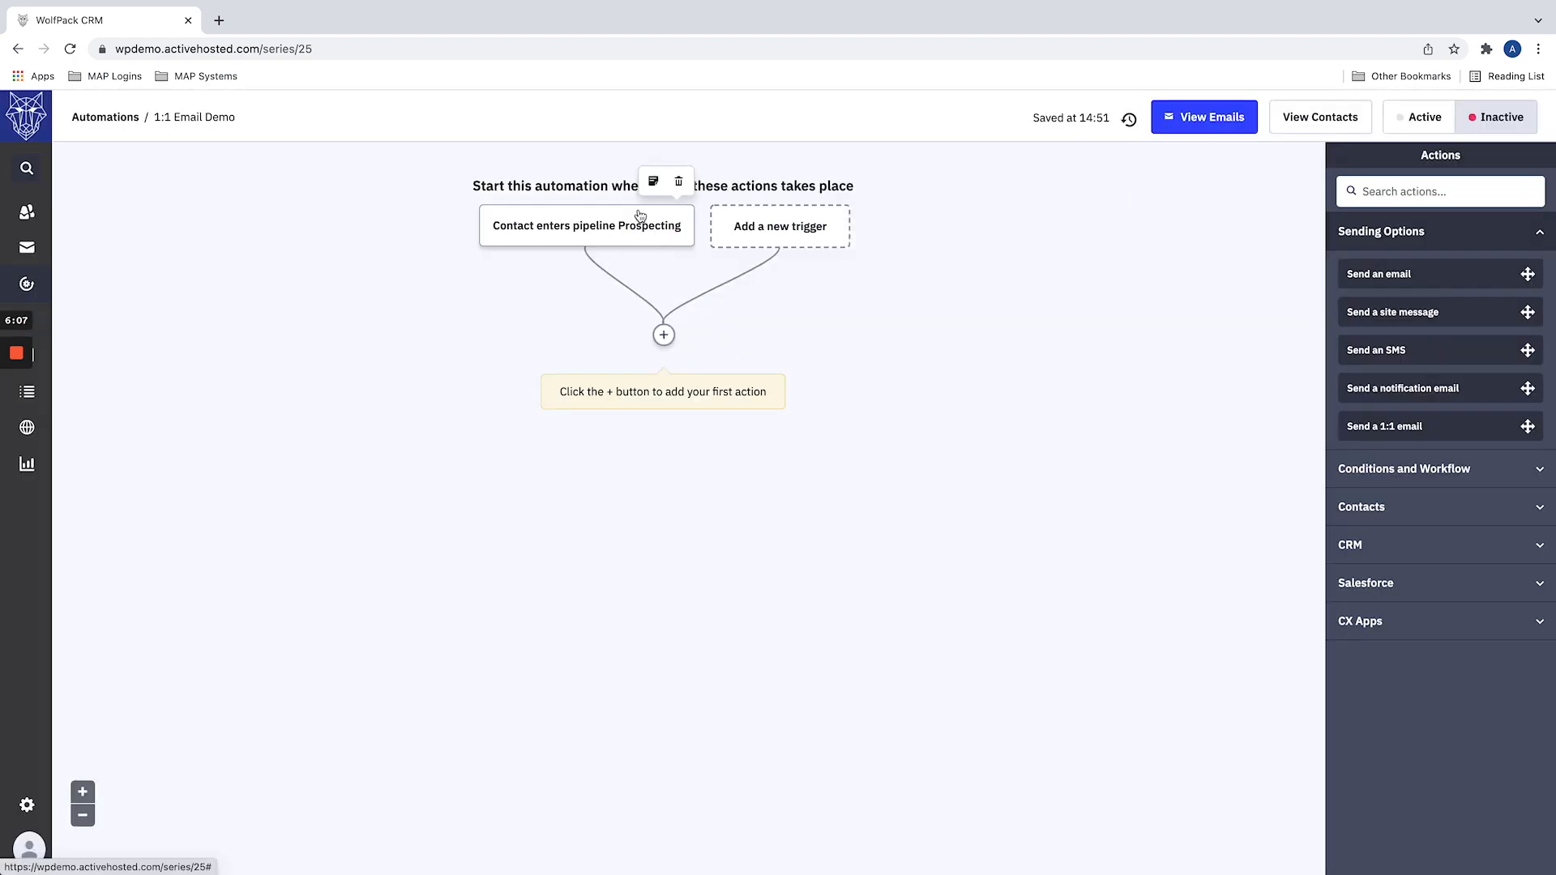
{"action": "left_click", "coordinate": [678, 182]}
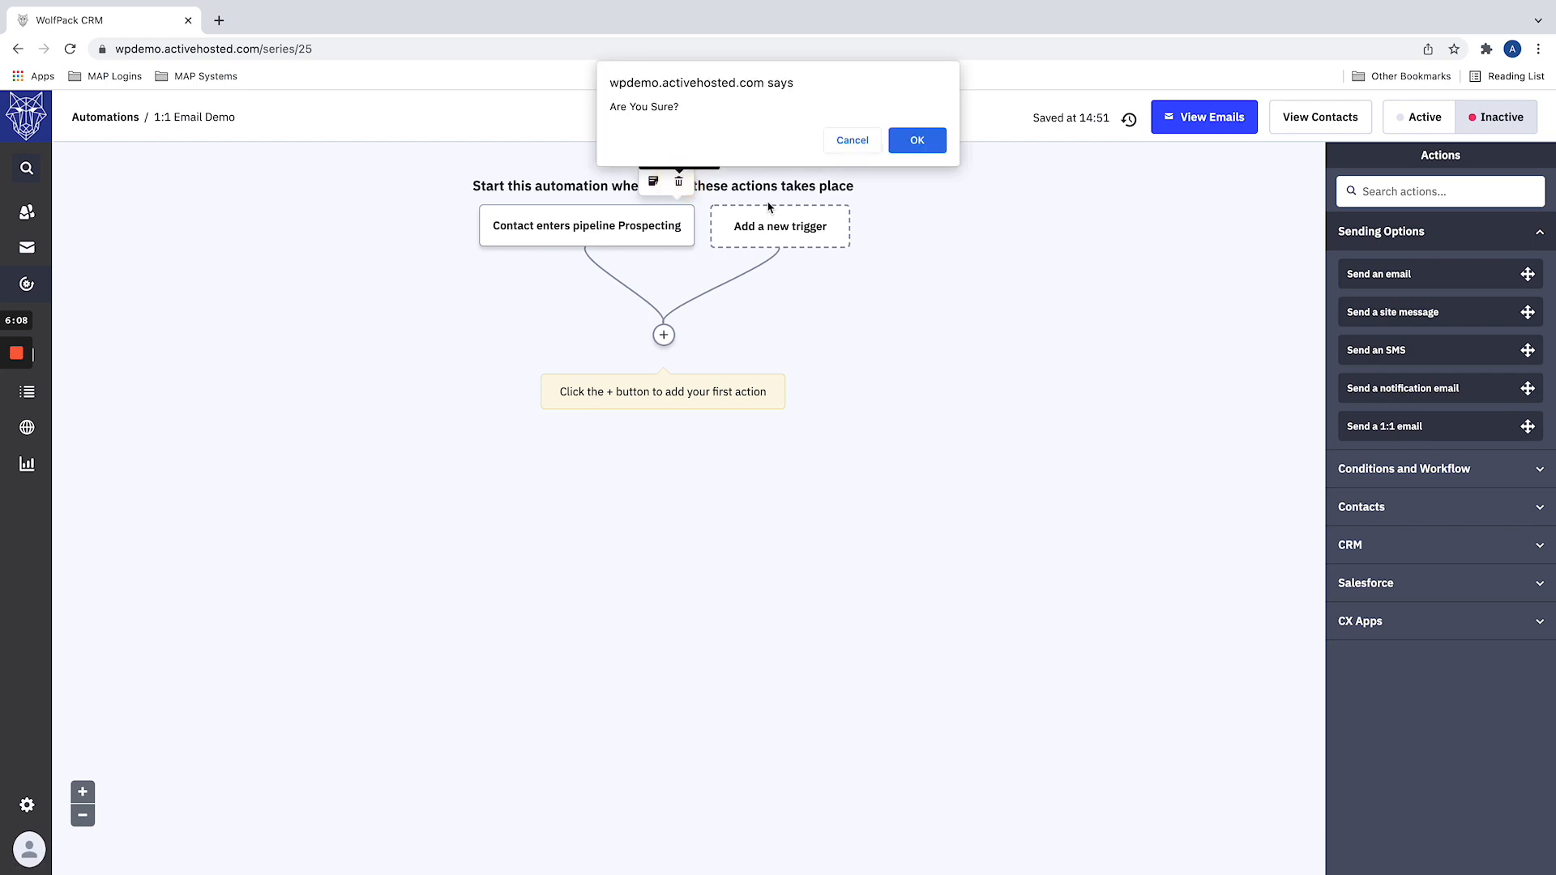
{"action": "left_click", "coordinate": [908, 142]}
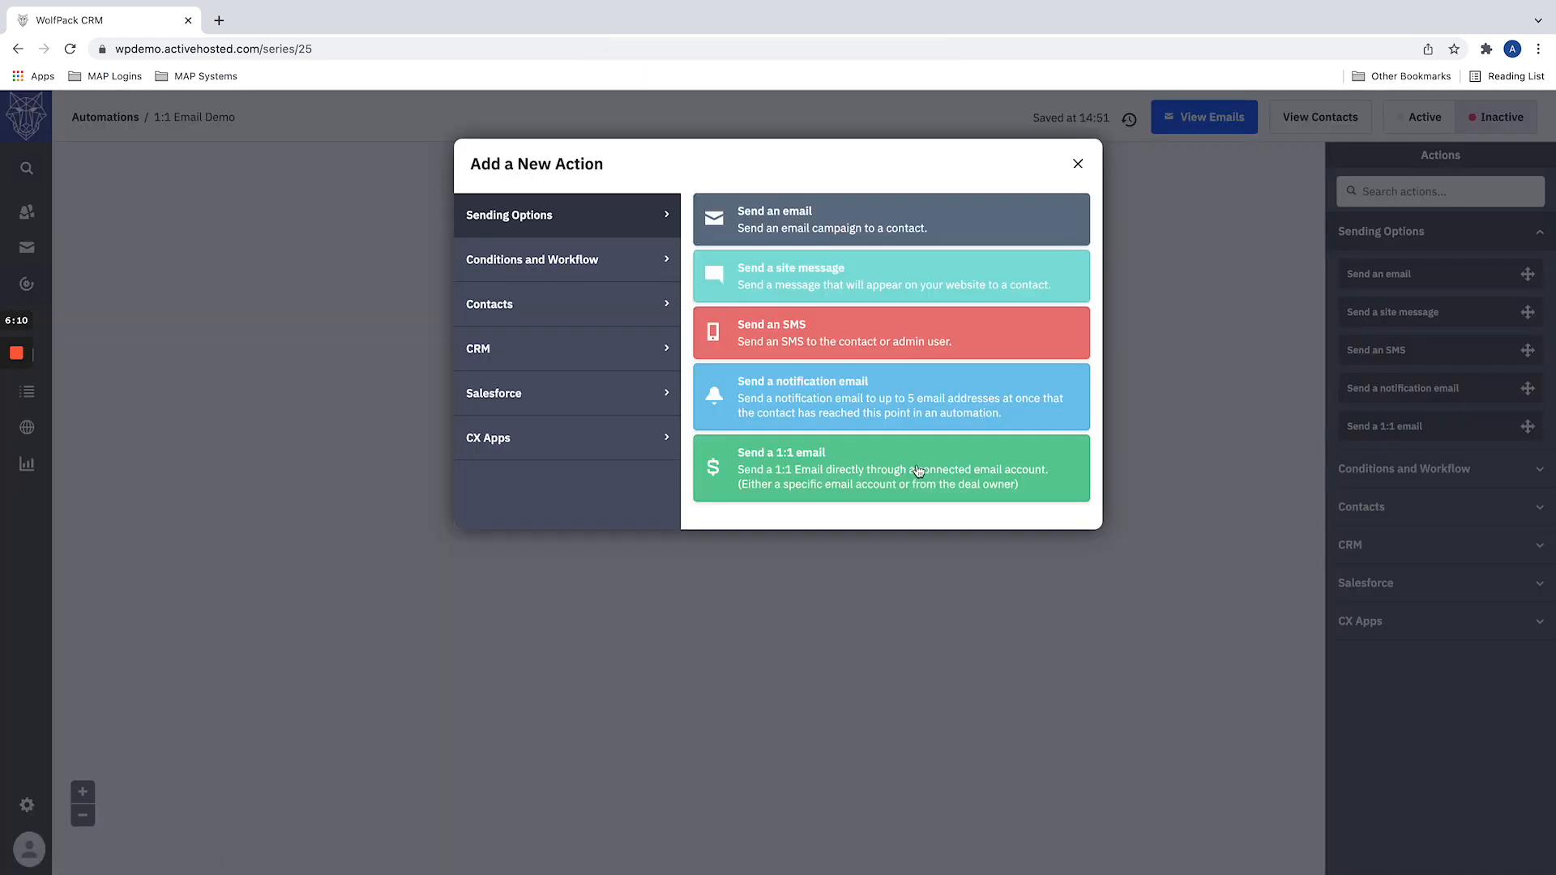
Step: Examine the Send a 1:1 email form with no start trigger on the automation, and close it
{"action": "left_click", "coordinate": [849, 473]}
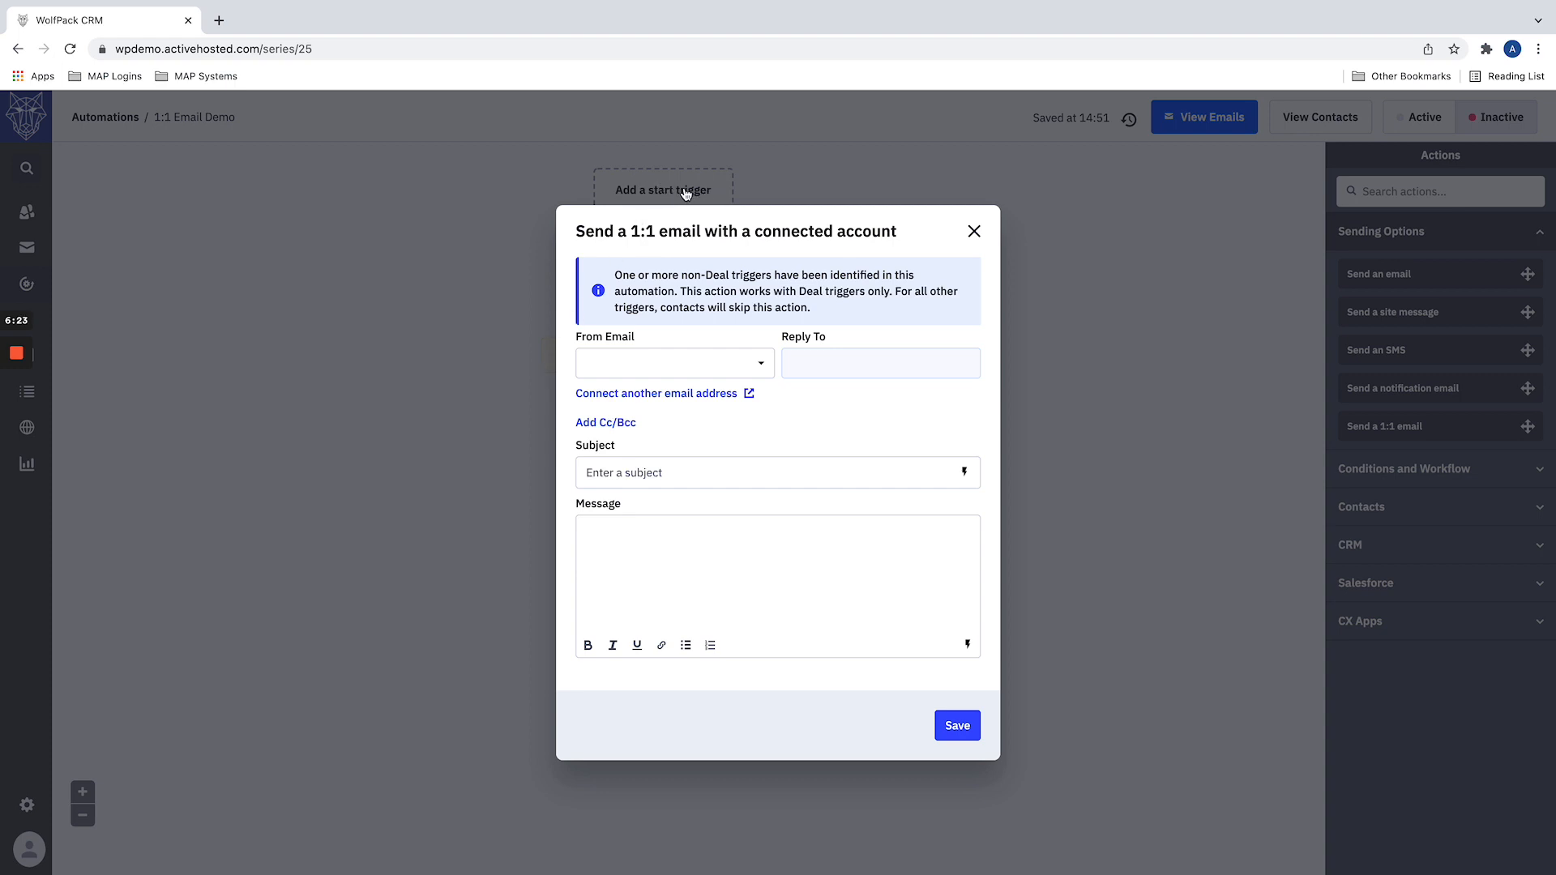
{"action": "left_click", "coordinate": [514, 344]}
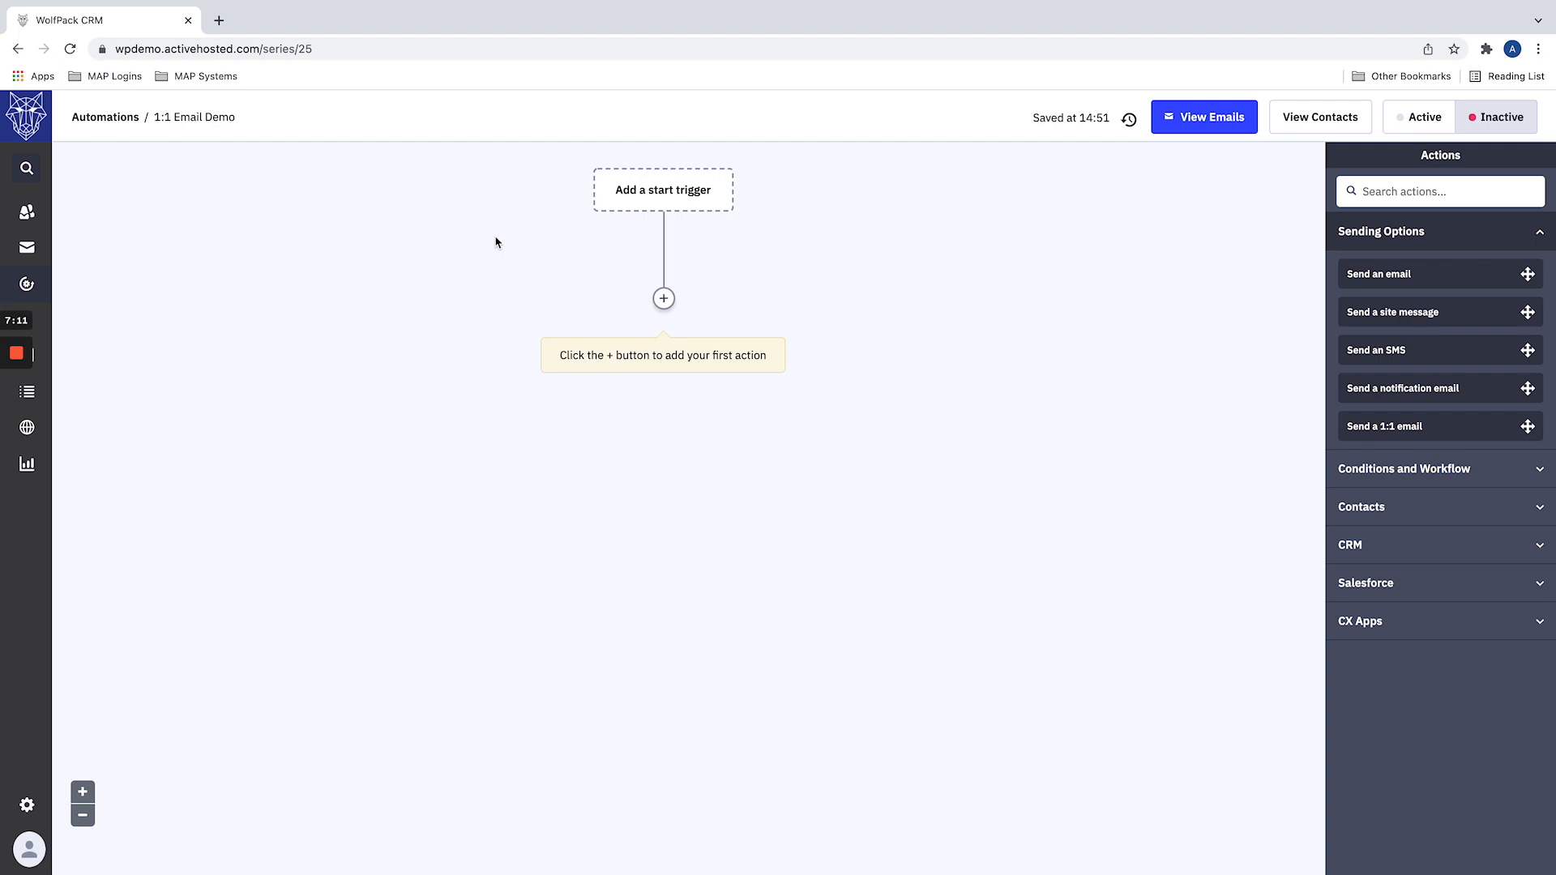
{"action": "left_click", "coordinate": [635, 197]}
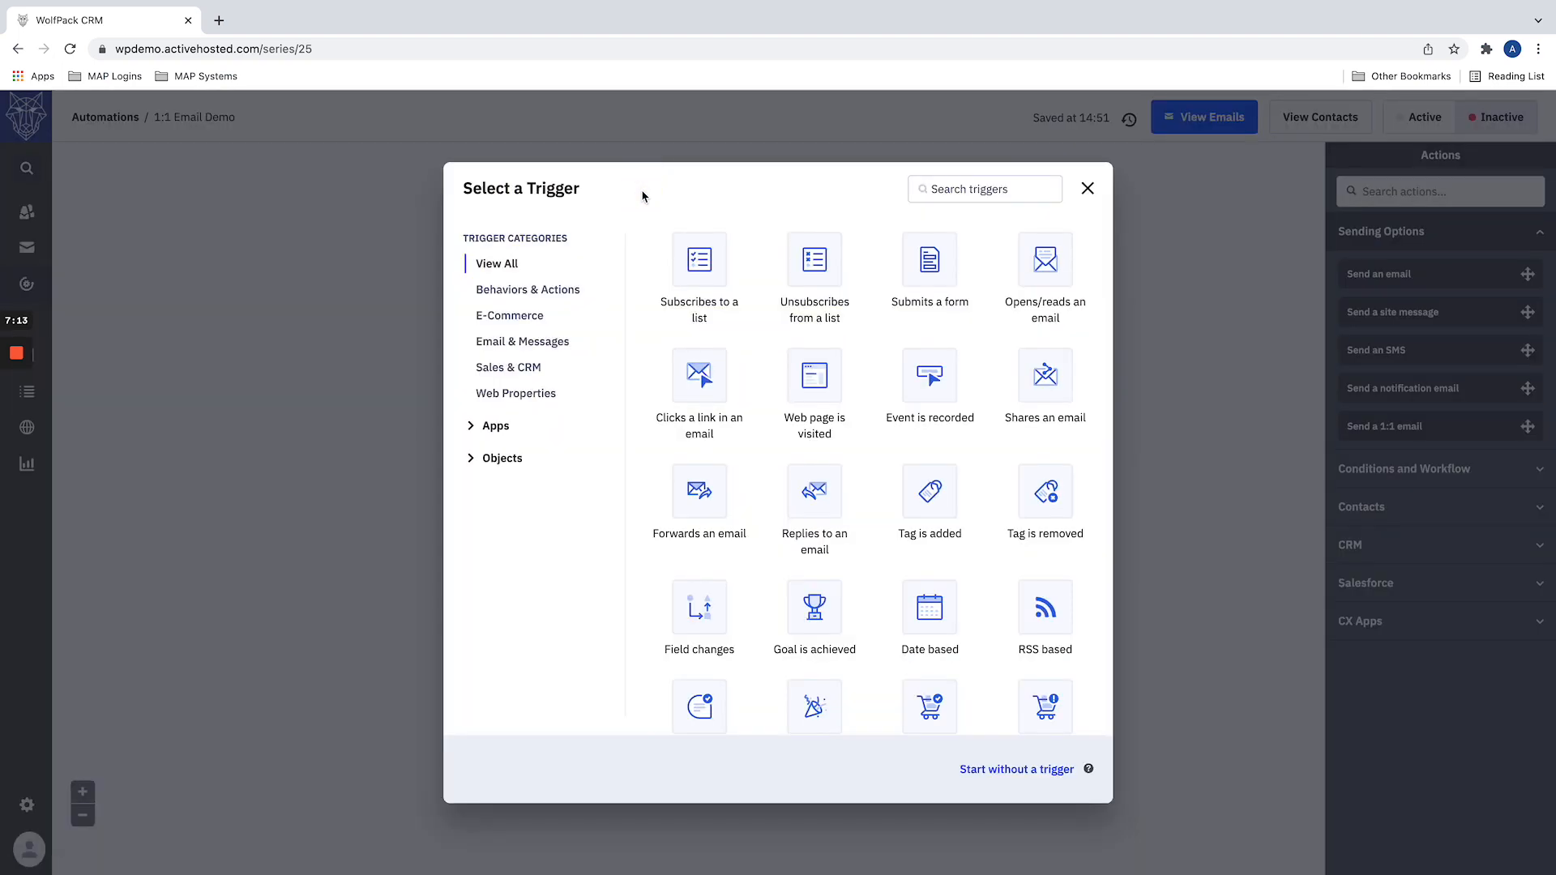
{"action": "scroll", "coordinate": [837, 424], "scroll_direction": "down", "scroll_amount": 4}
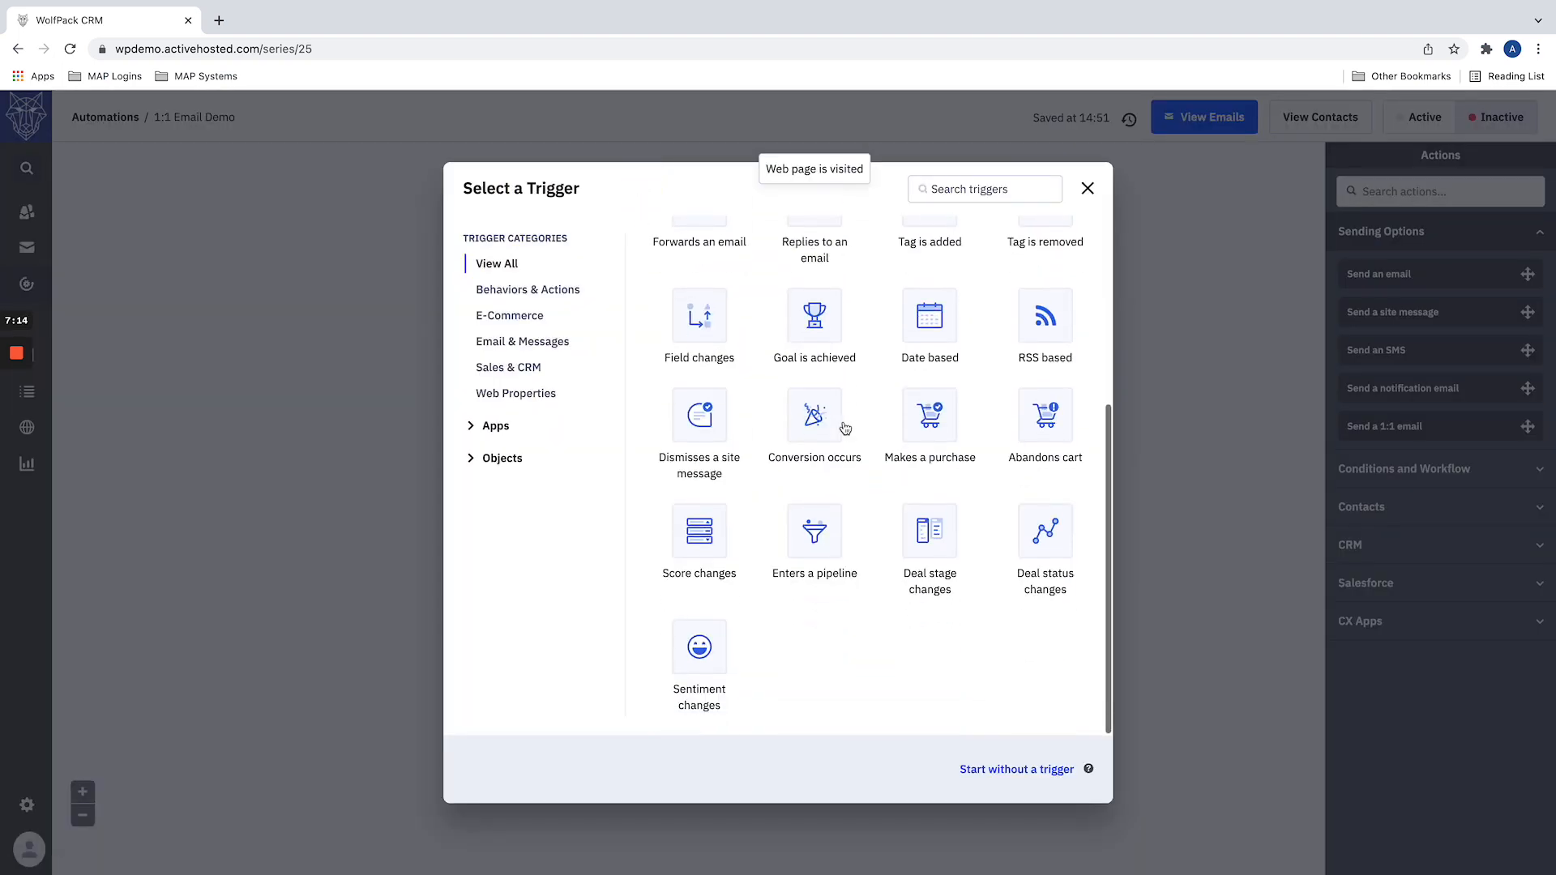
{"action": "left_click", "coordinate": [929, 535]}
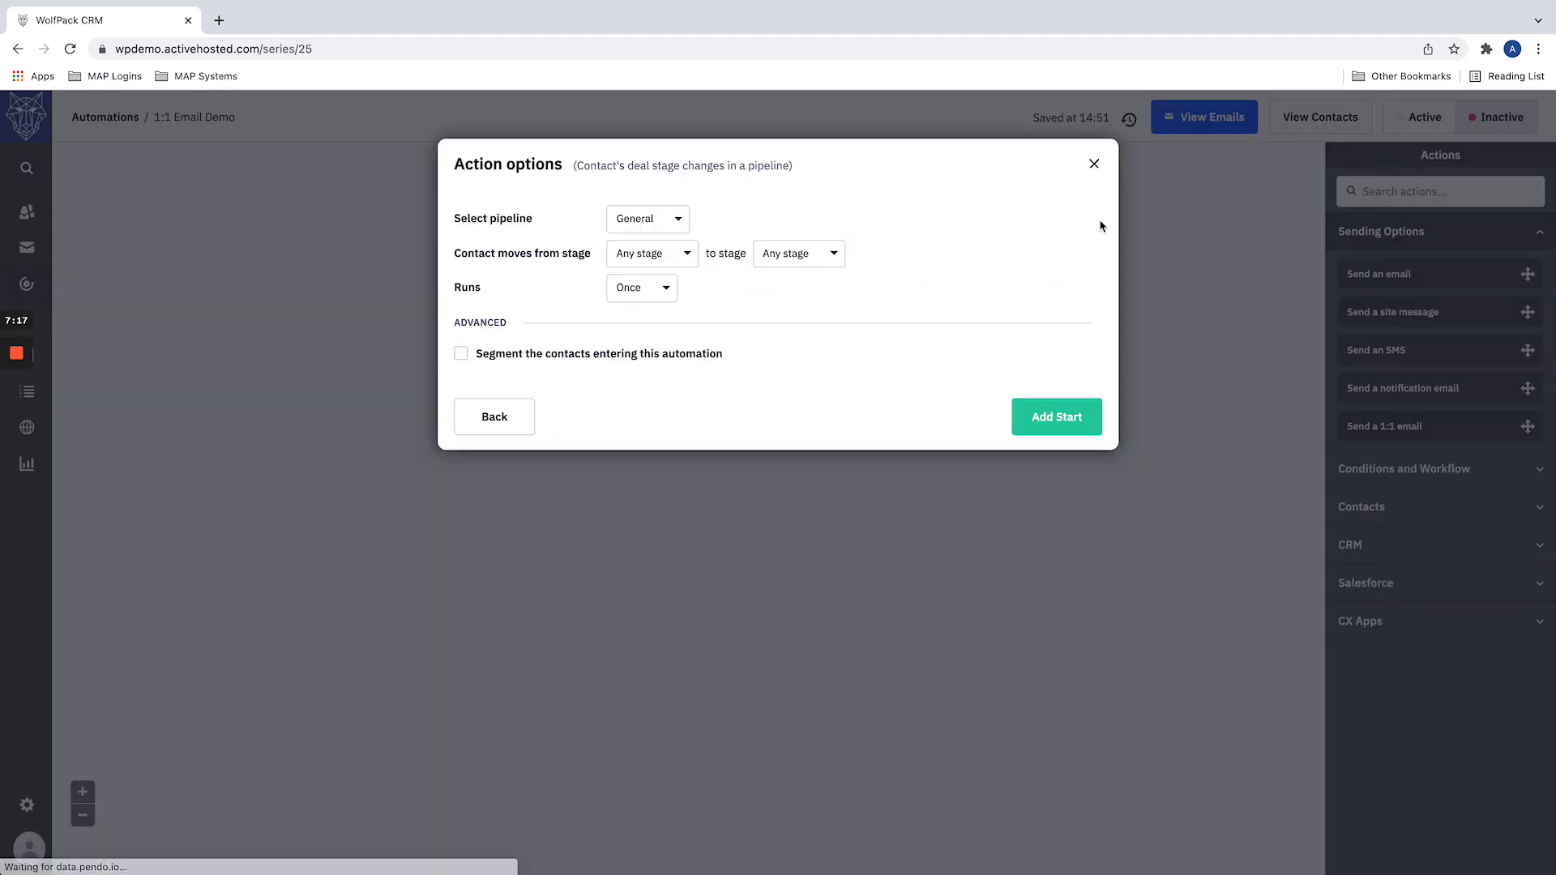
{"action": "left_click", "coordinate": [1095, 164]}
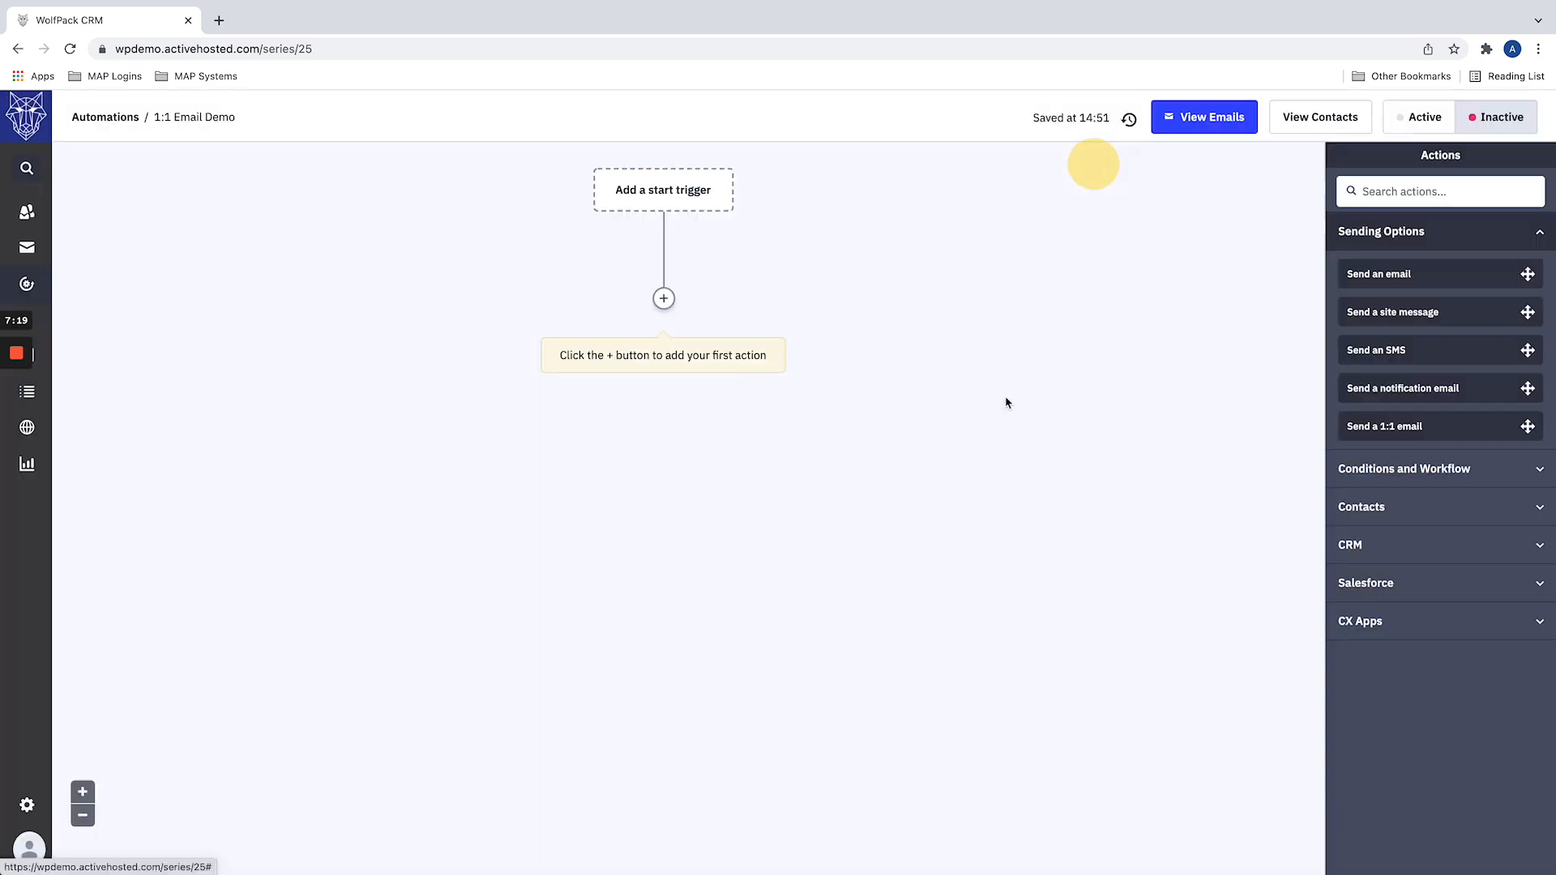
Step: Add an Enters a pipeline start trigger for the Prospecting pipeline, running once, without adding a first action
{"action": "left_click", "coordinate": [675, 206]}
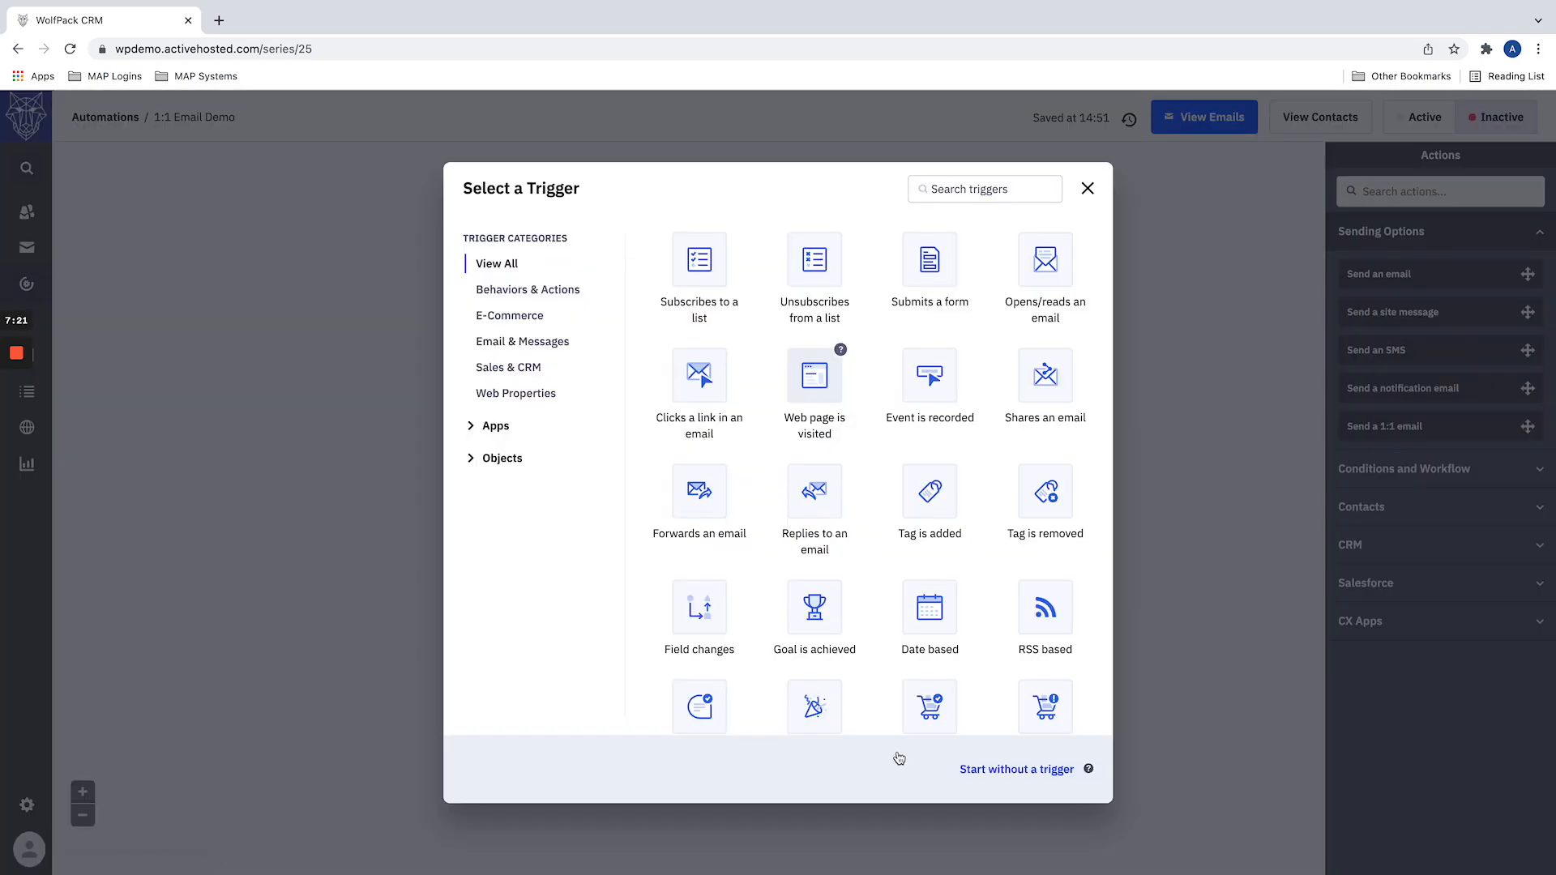
{"action": "scroll", "coordinate": [841, 667], "scroll_direction": "down", "scroll_amount": 4}
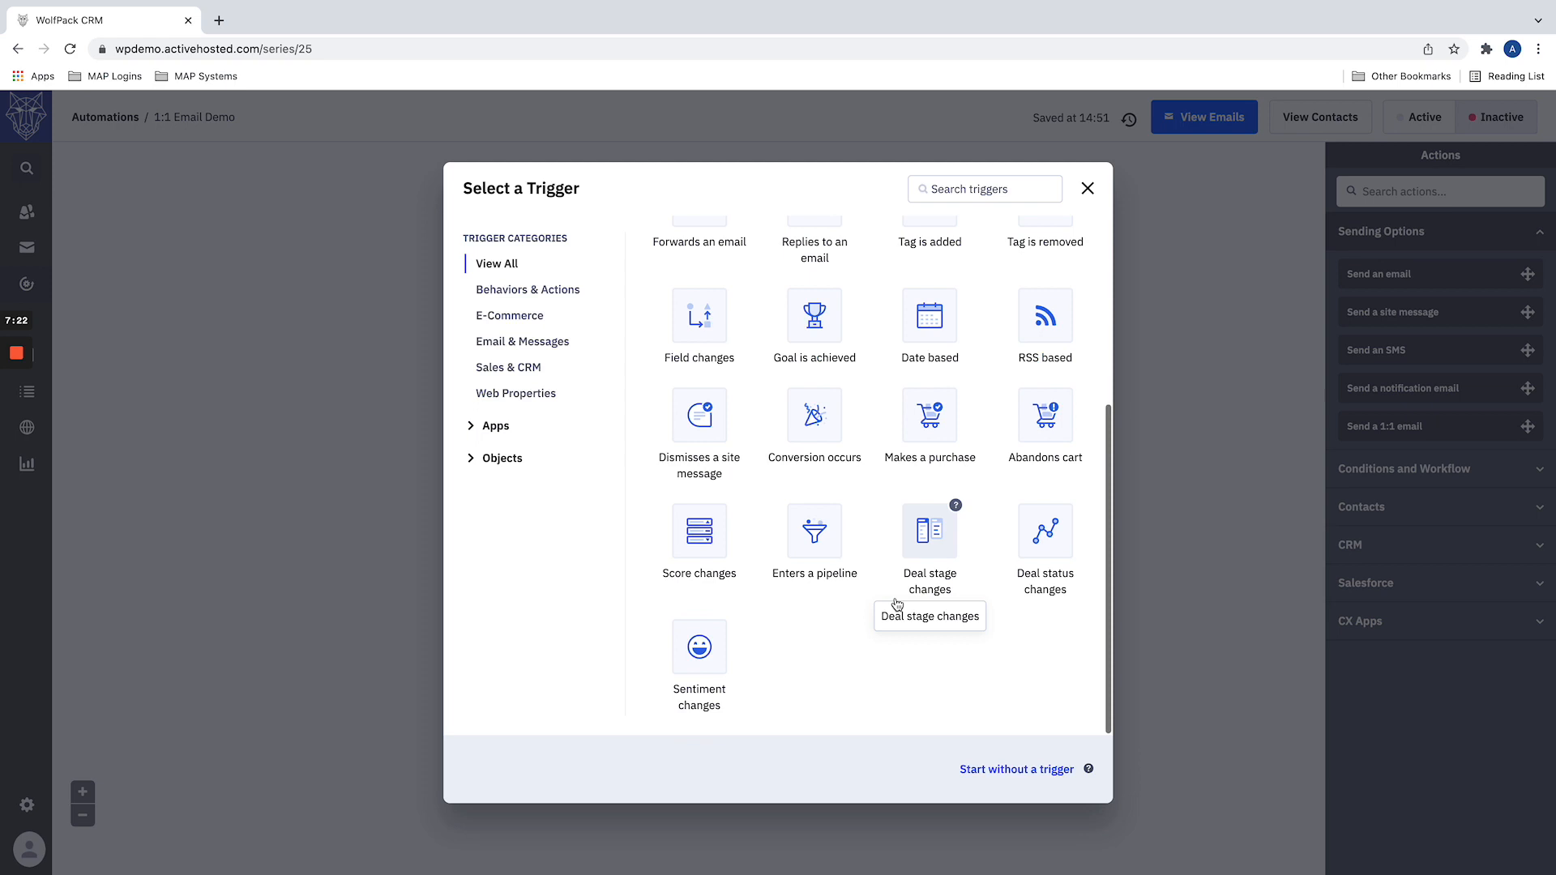
{"action": "left_click", "coordinate": [817, 521]}
{"action": "left_click", "coordinate": [636, 218]}
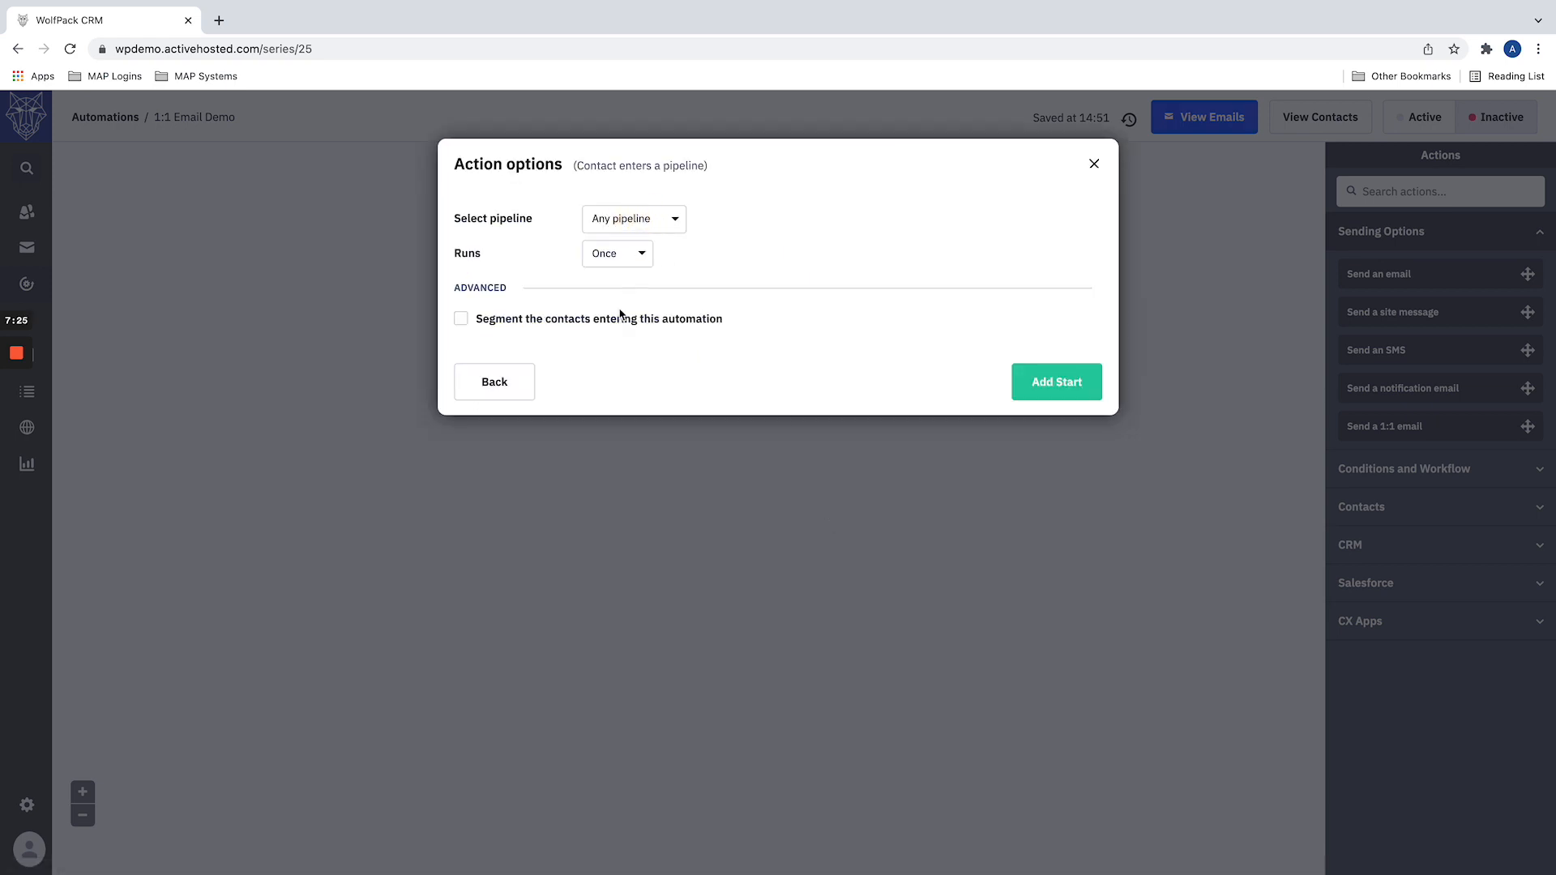
{"action": "left_click", "coordinate": [637, 344]}
{"action": "left_click", "coordinate": [1068, 387]}
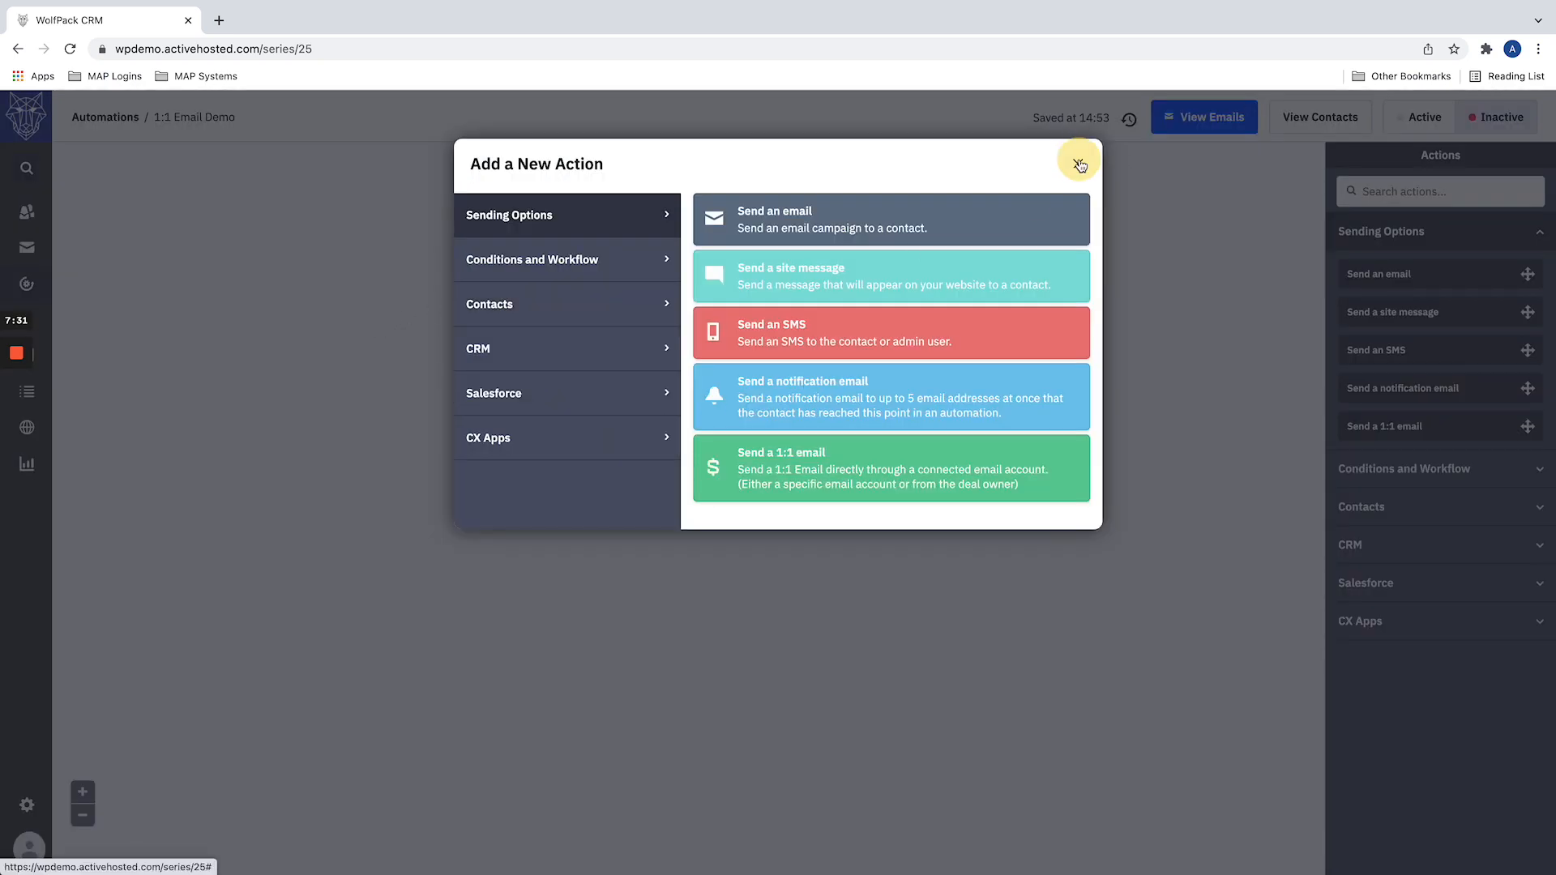
{"action": "left_click", "coordinate": [1078, 164]}
Step: Open Contacts in a new browser tab and start a contact import there
{"action": "right_click", "coordinate": [6, 210]}
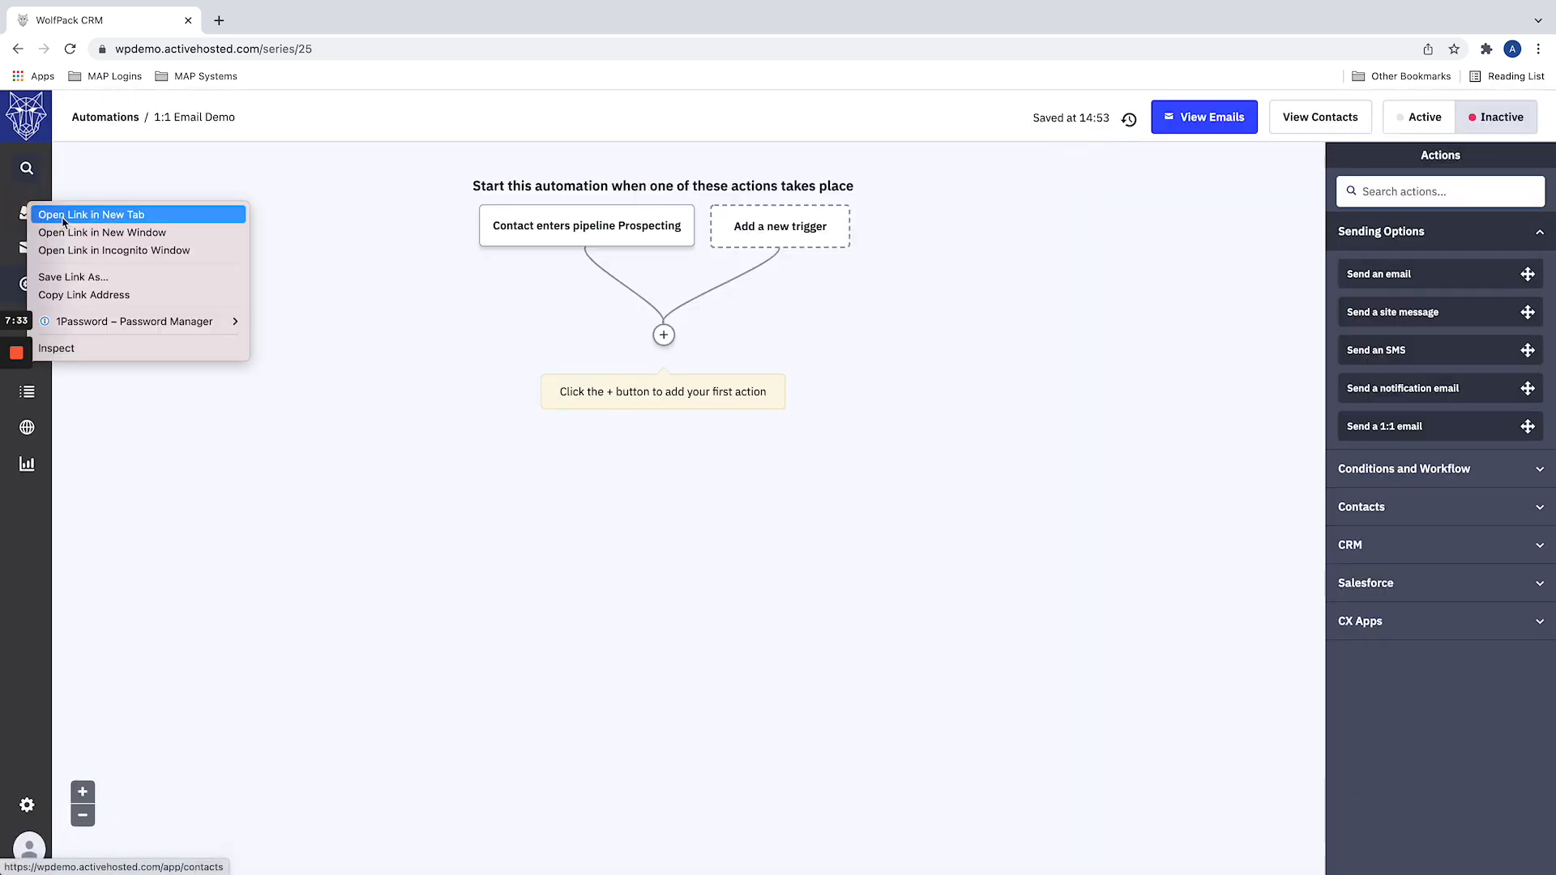
{"action": "left_click", "coordinate": [89, 212]}
{"action": "left_click", "coordinate": [252, 24]}
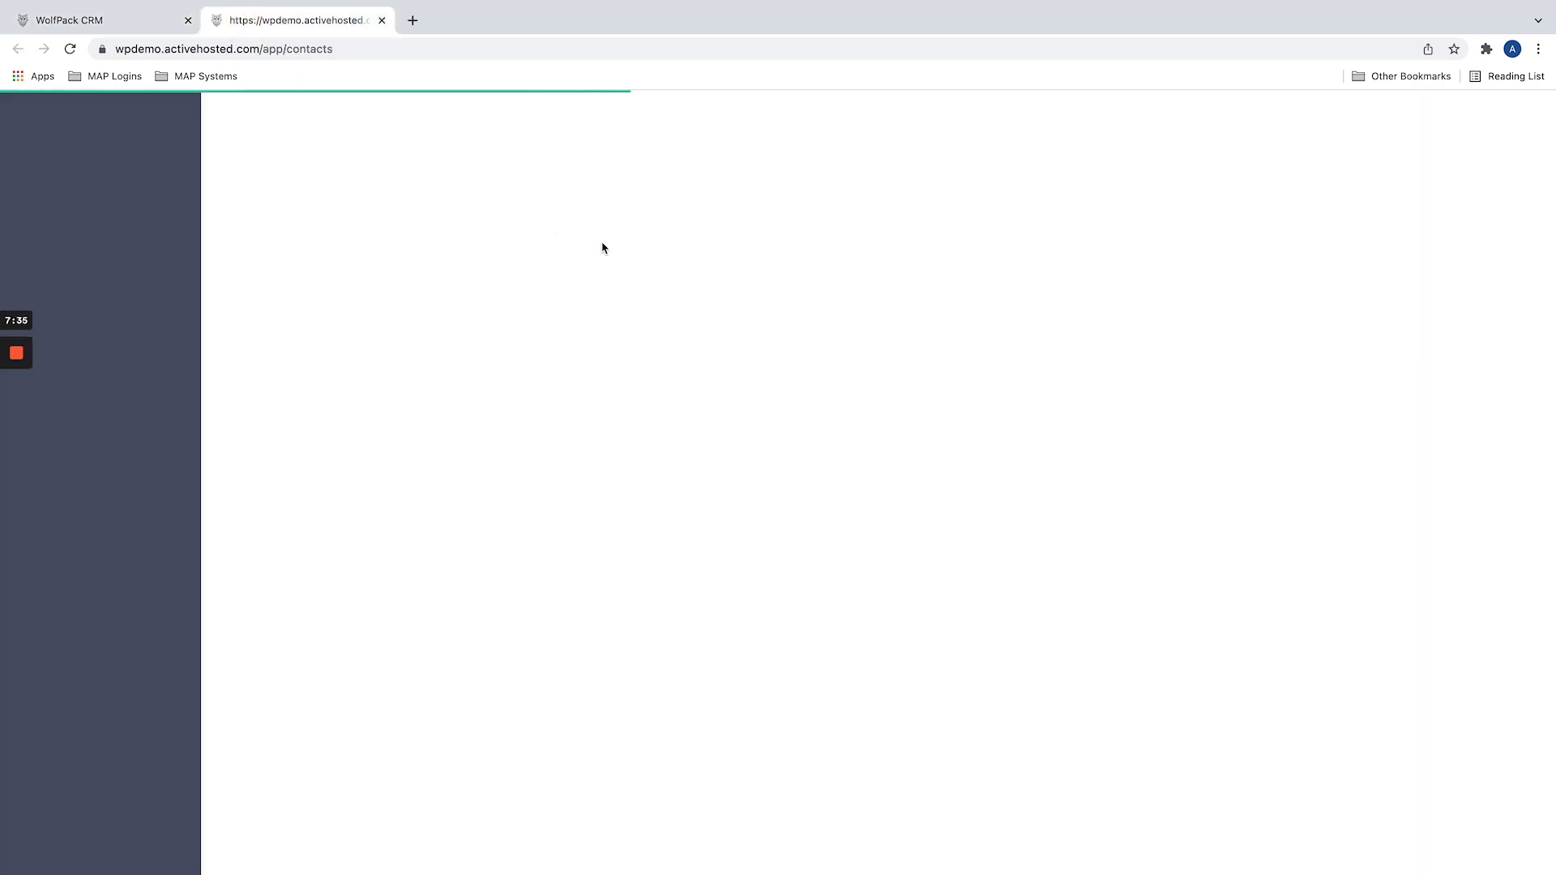
{"action": "left_click", "coordinate": [1390, 122]}
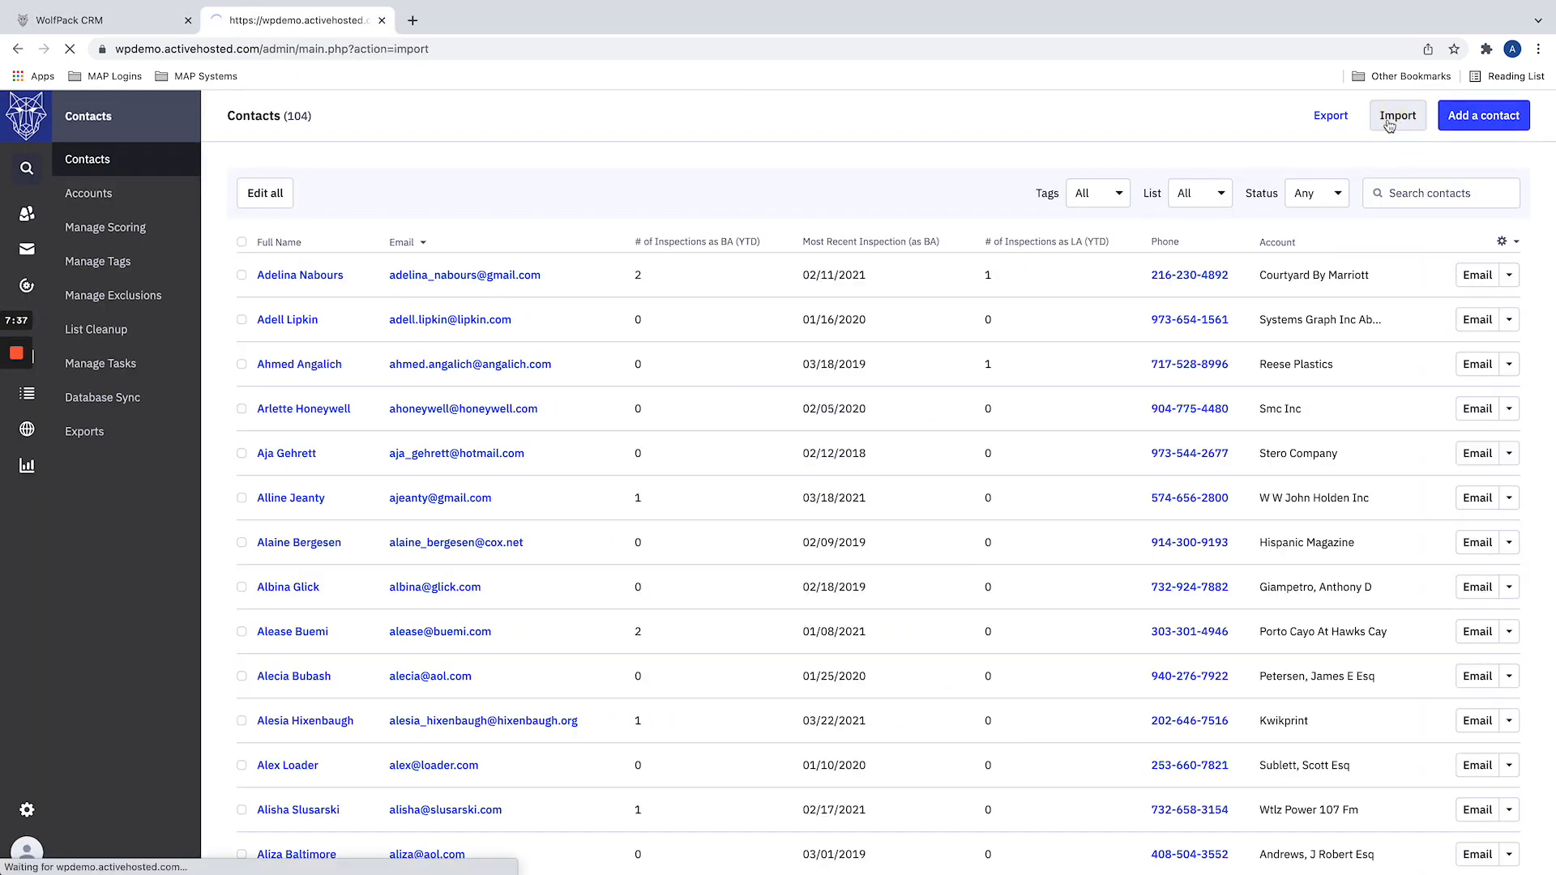
Step: Choose the October-11-2021 CSV file from the Downloads folder as the contact import file
{"action": "left_click", "coordinate": [856, 237]}
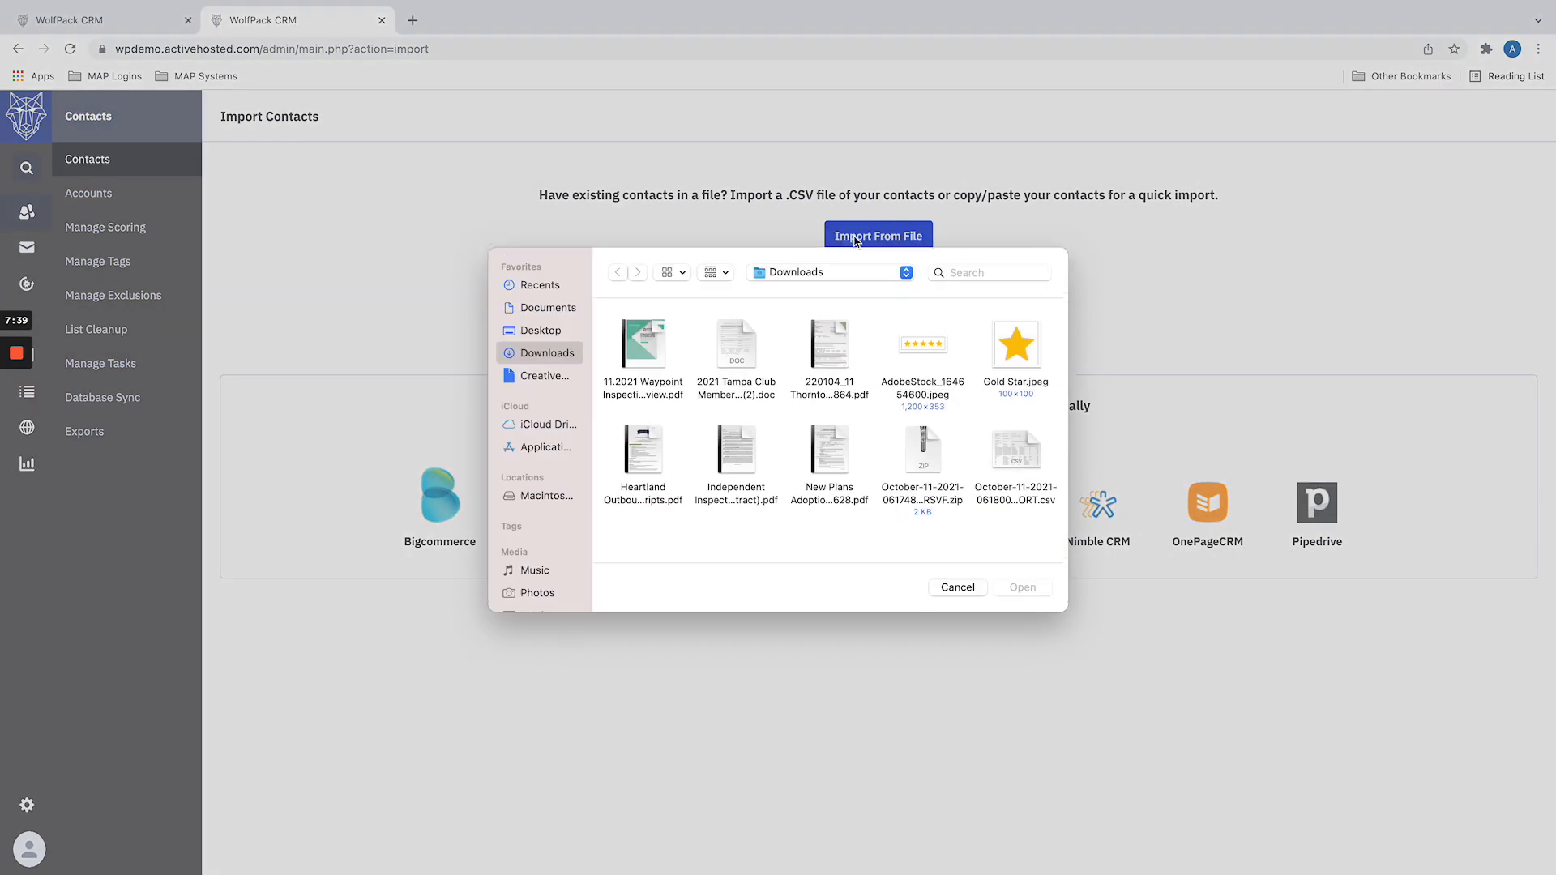
{"action": "left_click", "coordinate": [539, 338]}
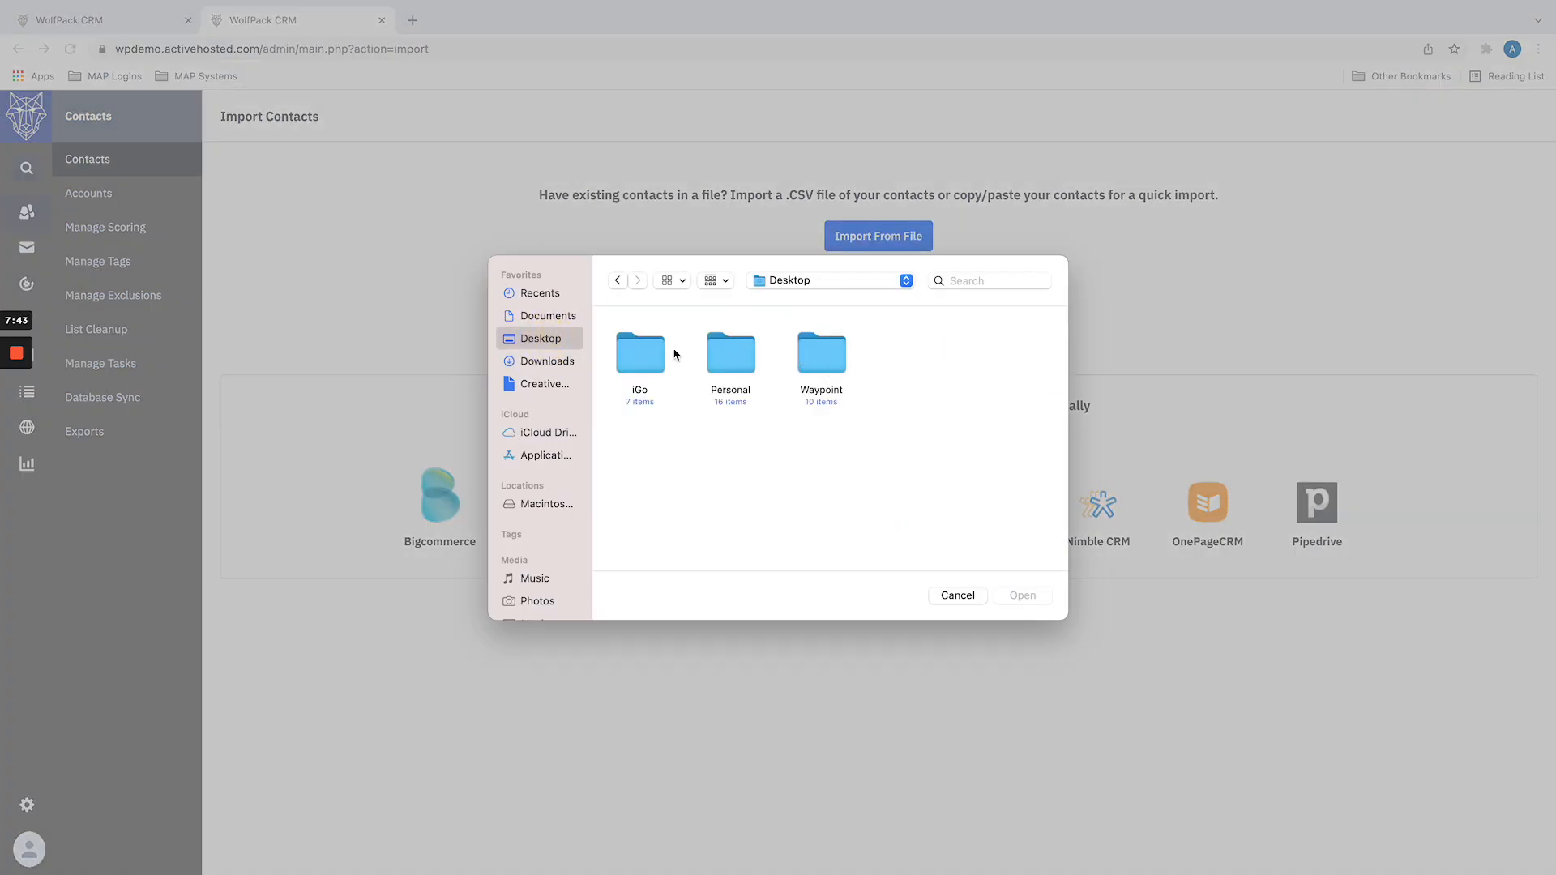
{"action": "left_click", "coordinate": [557, 365]}
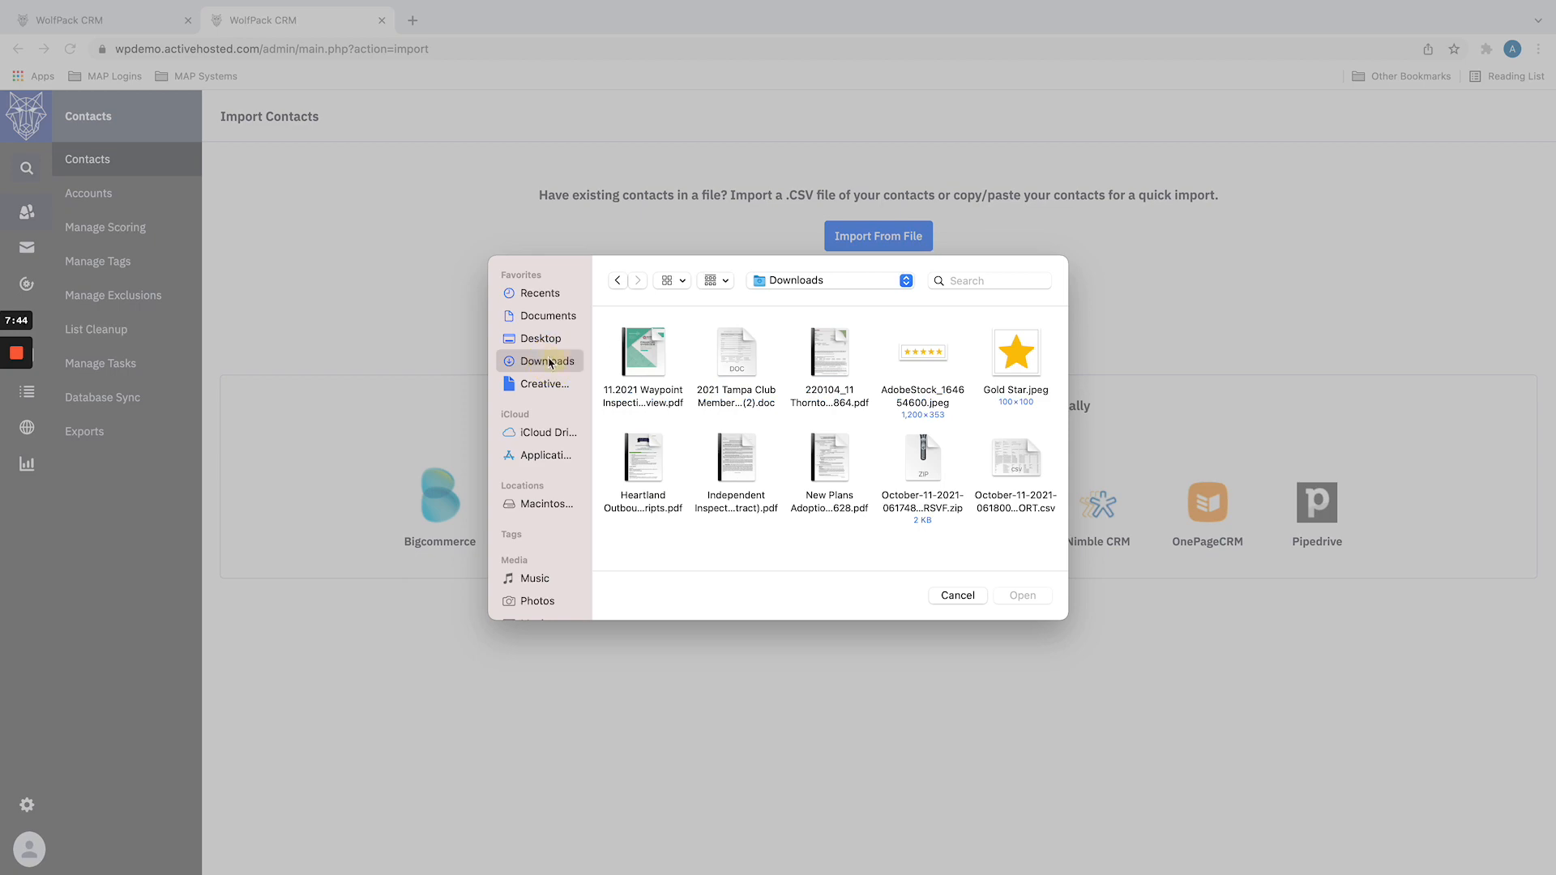
{"action": "double_click", "coordinate": [1019, 464]}
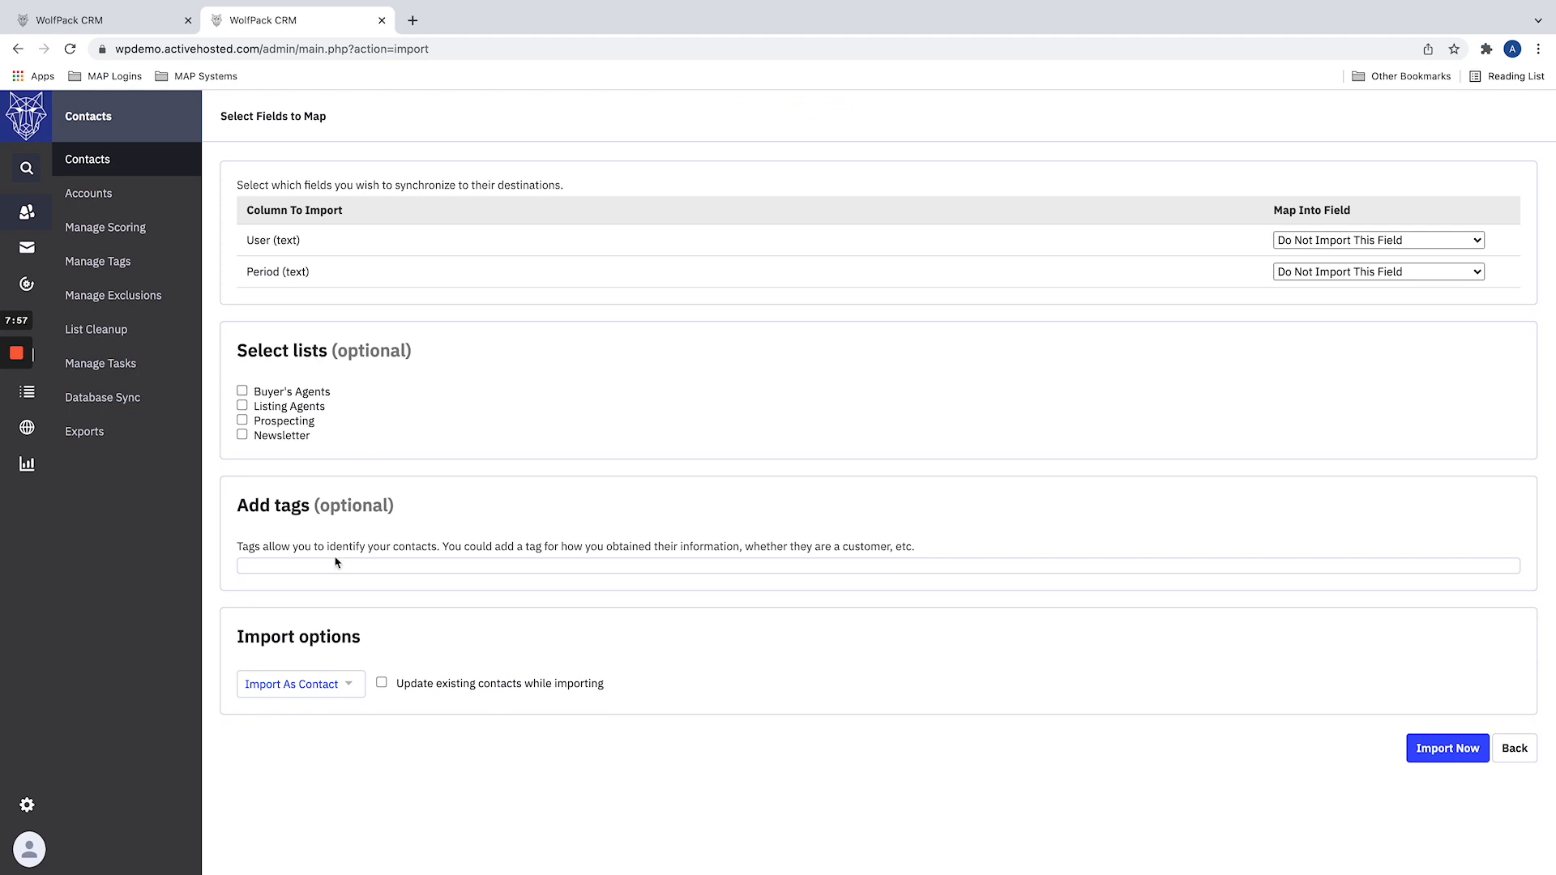
Step: Examine the option to update existing contacts while importing, leaving it off, and look at the automation's Prospecting trigger
{"action": "left_click", "coordinate": [382, 683]}
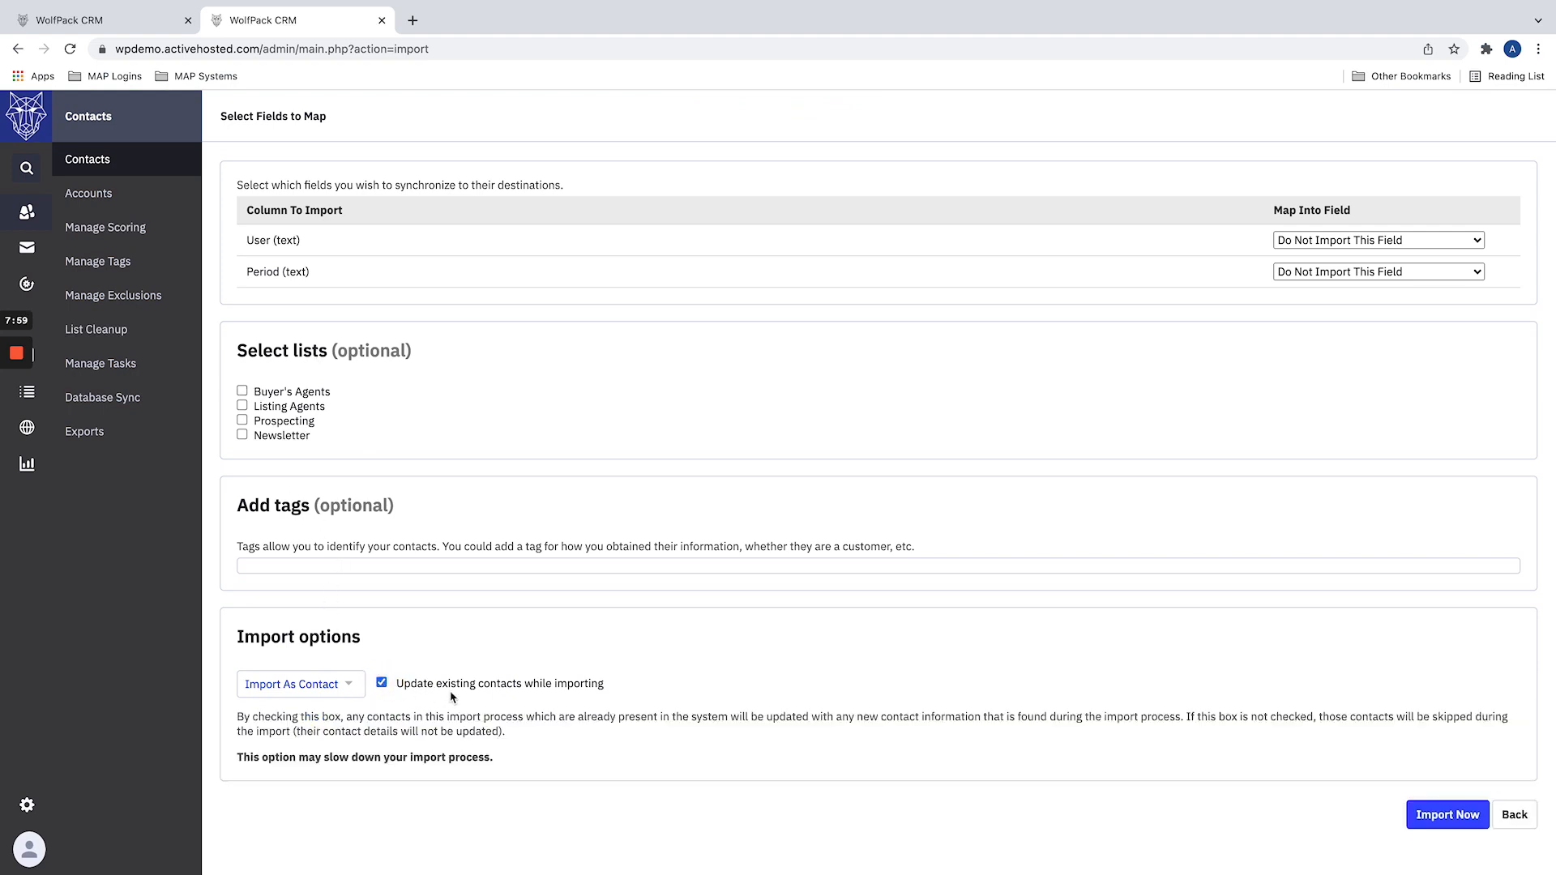
{"action": "left_click", "coordinate": [381, 683]}
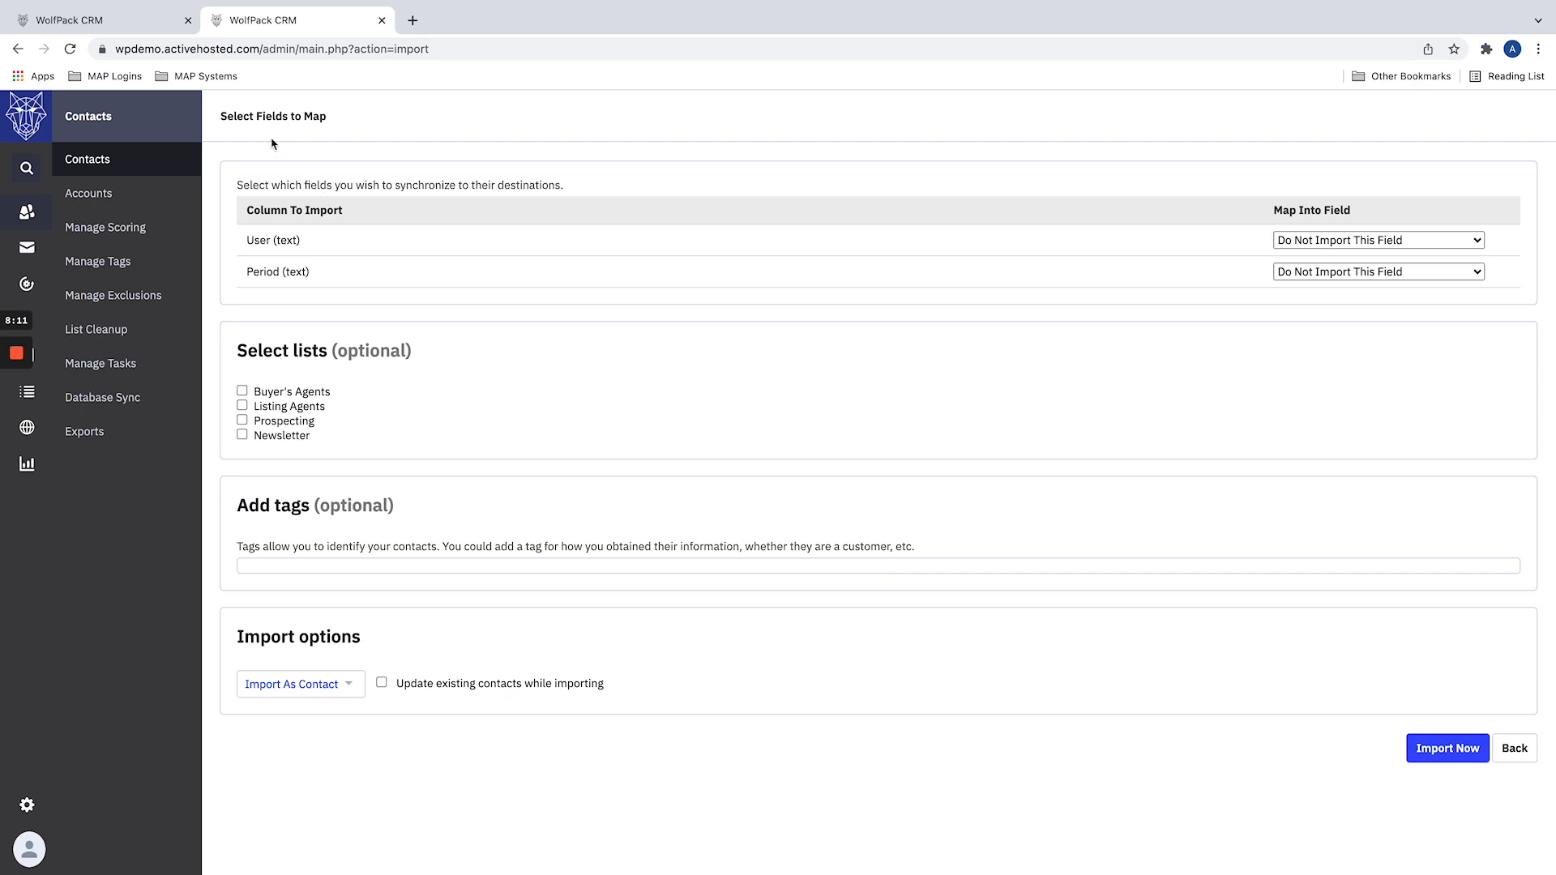
{"action": "left_click", "coordinate": [103, 18]}
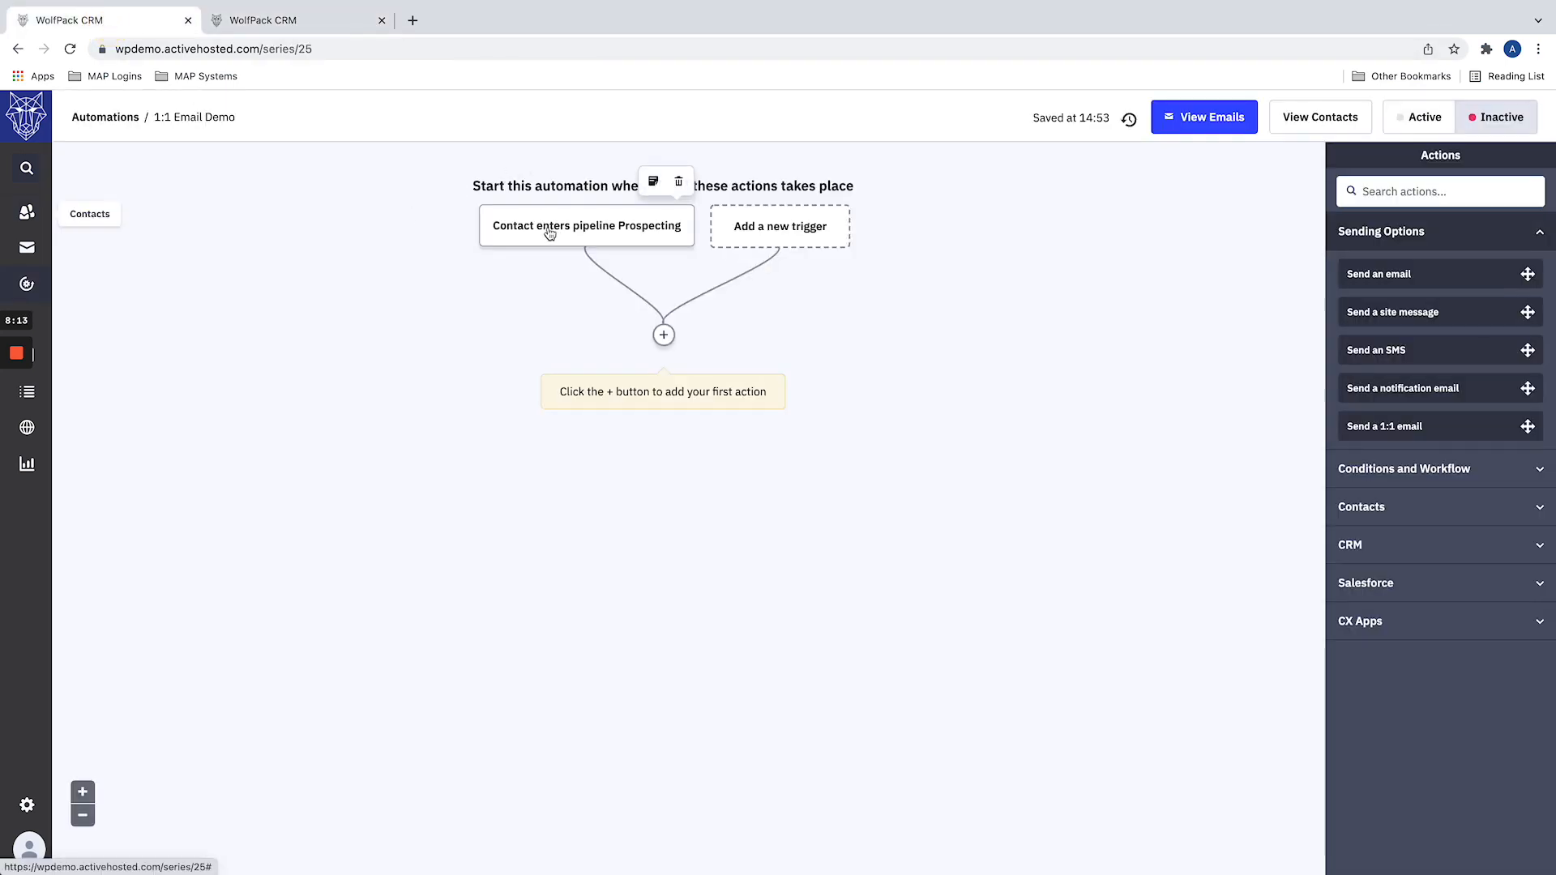
{"action": "left_click", "coordinate": [300, 21]}
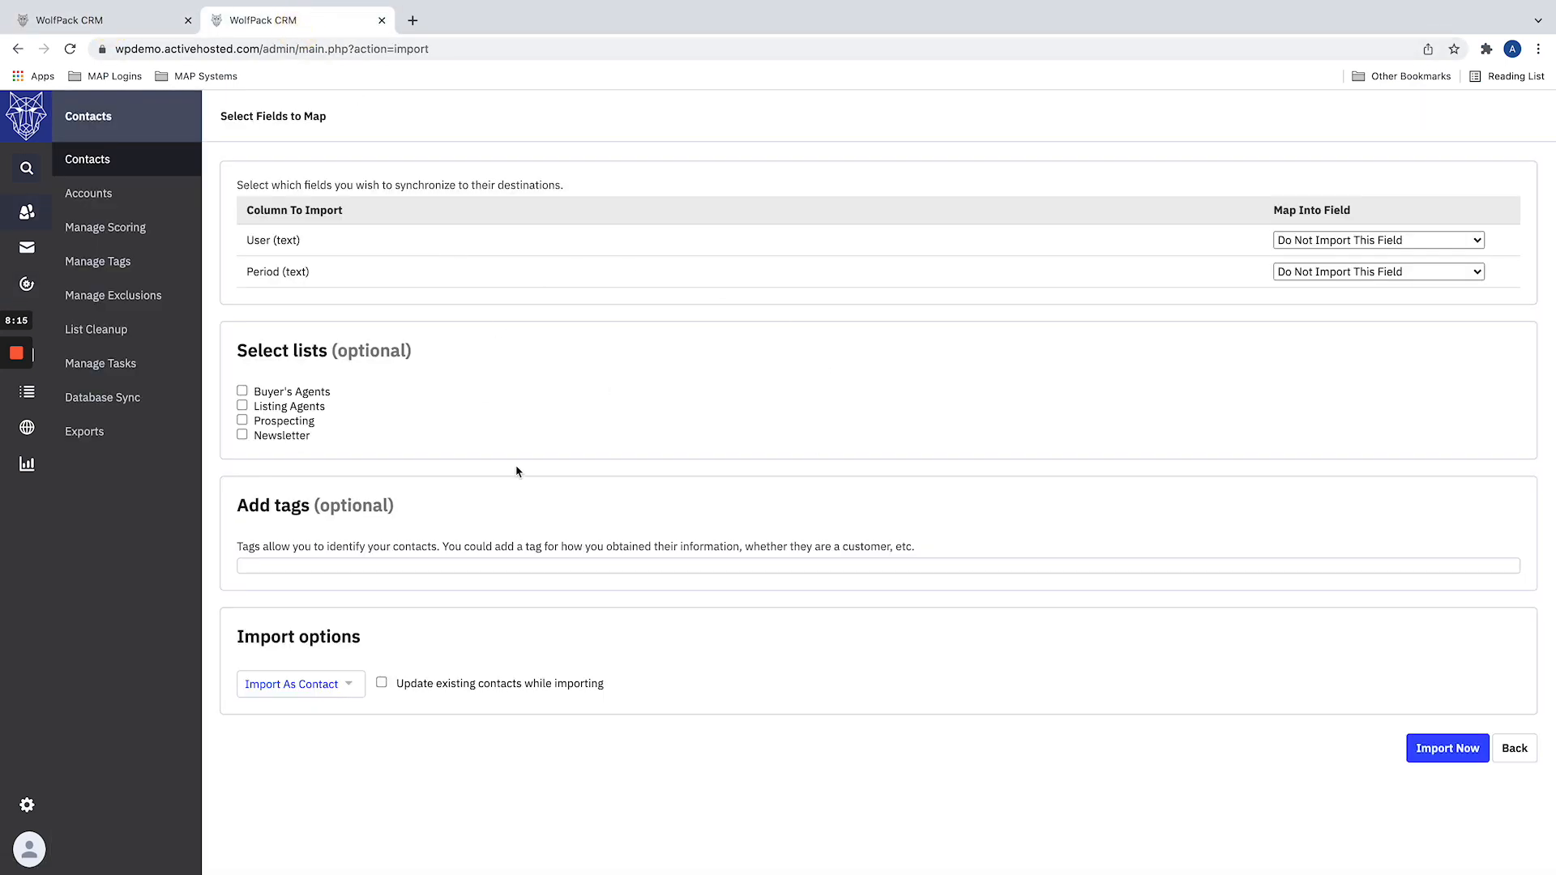
Step: Add the tag topagentimport to the contacts being imported
{"action": "left_click", "coordinate": [365, 565]}
{"action": "type", "text": "topagem"}
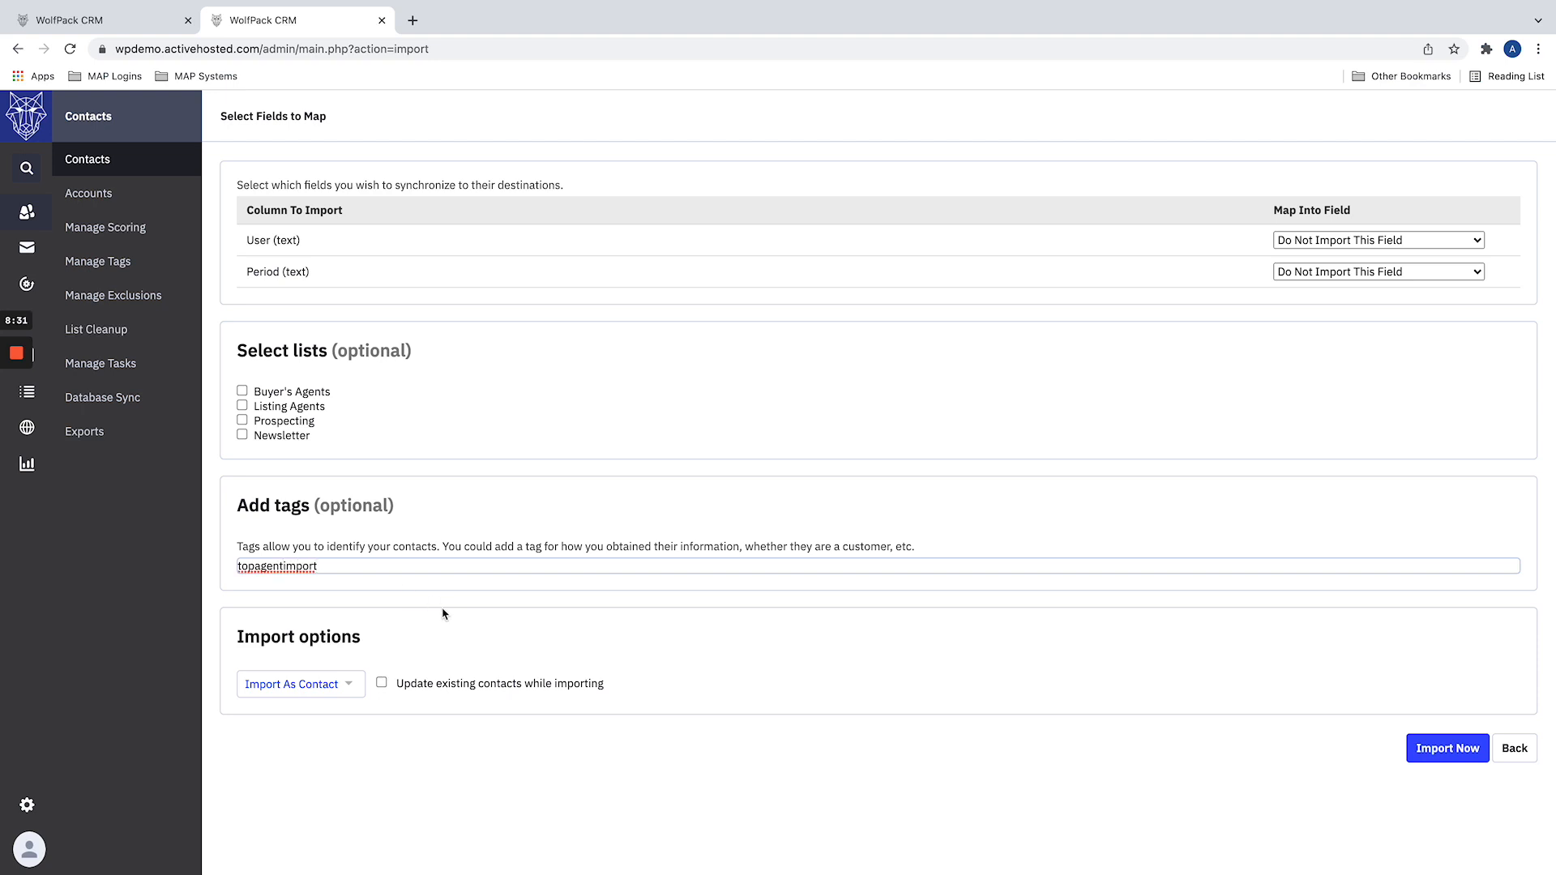
{"action": "key", "text": "Return"}
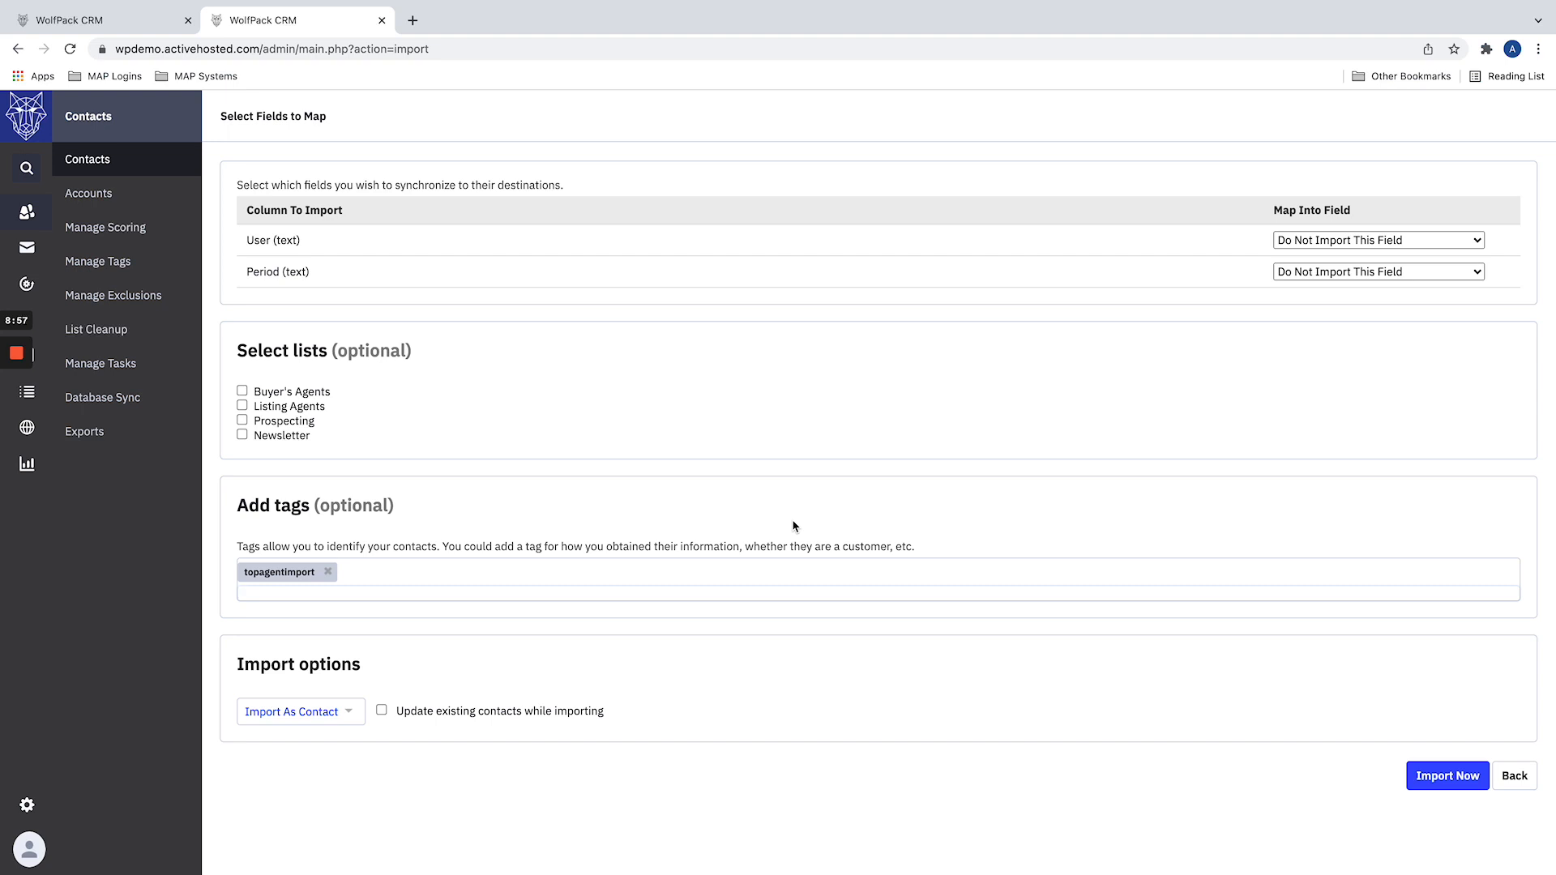
{"action": "left_click", "coordinate": [96, 21]}
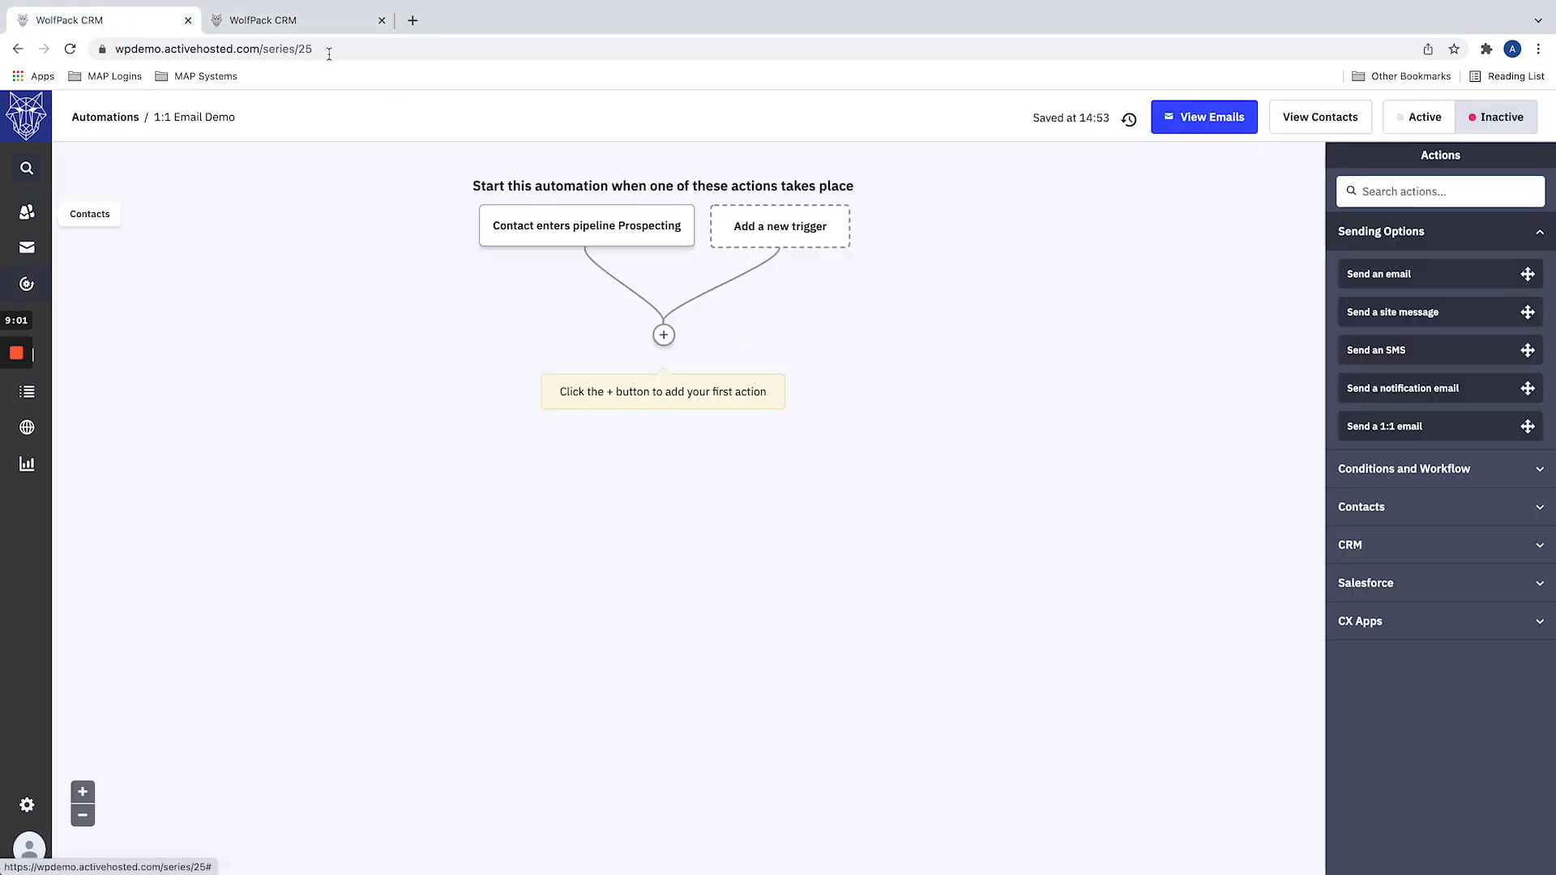
{"action": "left_click", "coordinate": [284, 25]}
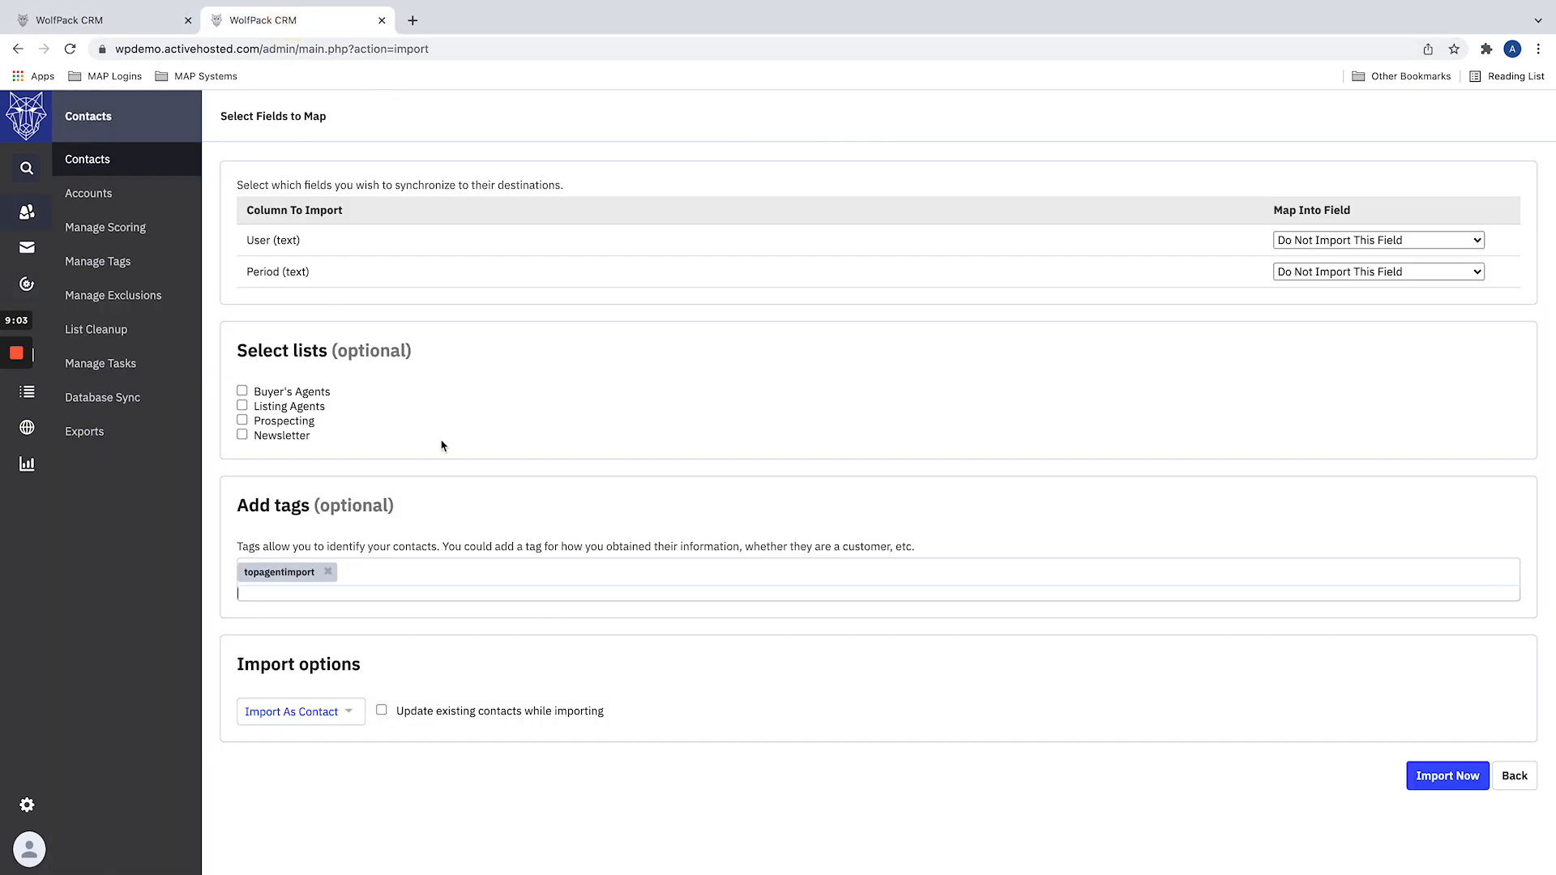
Step: Open Automations in another browser tab and create a new automation from scratch
{"action": "right_click", "coordinate": [29, 281]}
{"action": "left_click", "coordinate": [90, 289]}
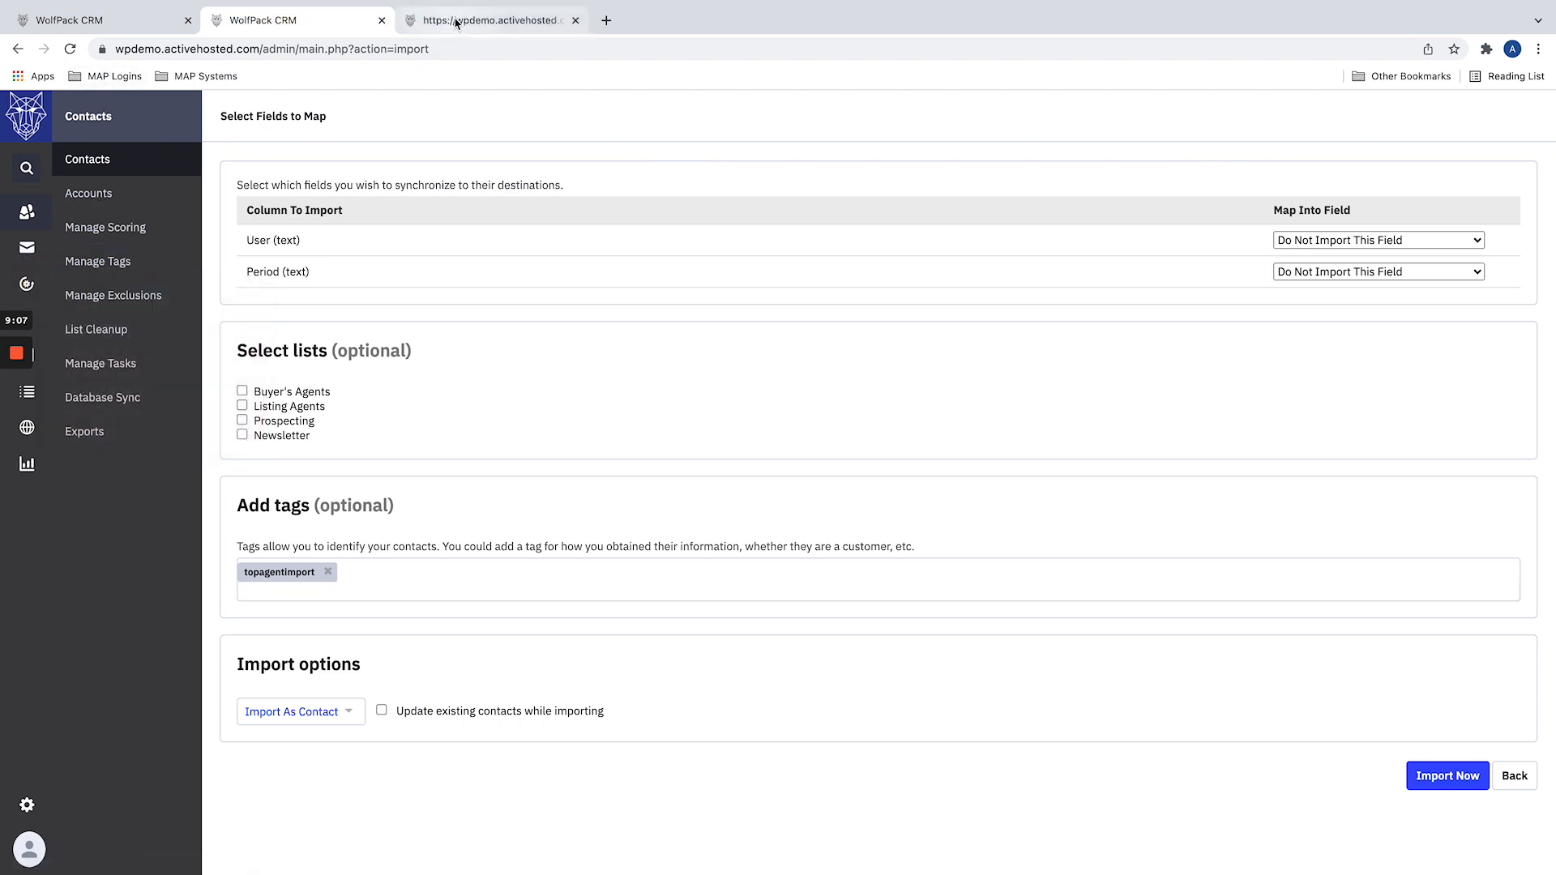
{"action": "left_click", "coordinate": [456, 21]}
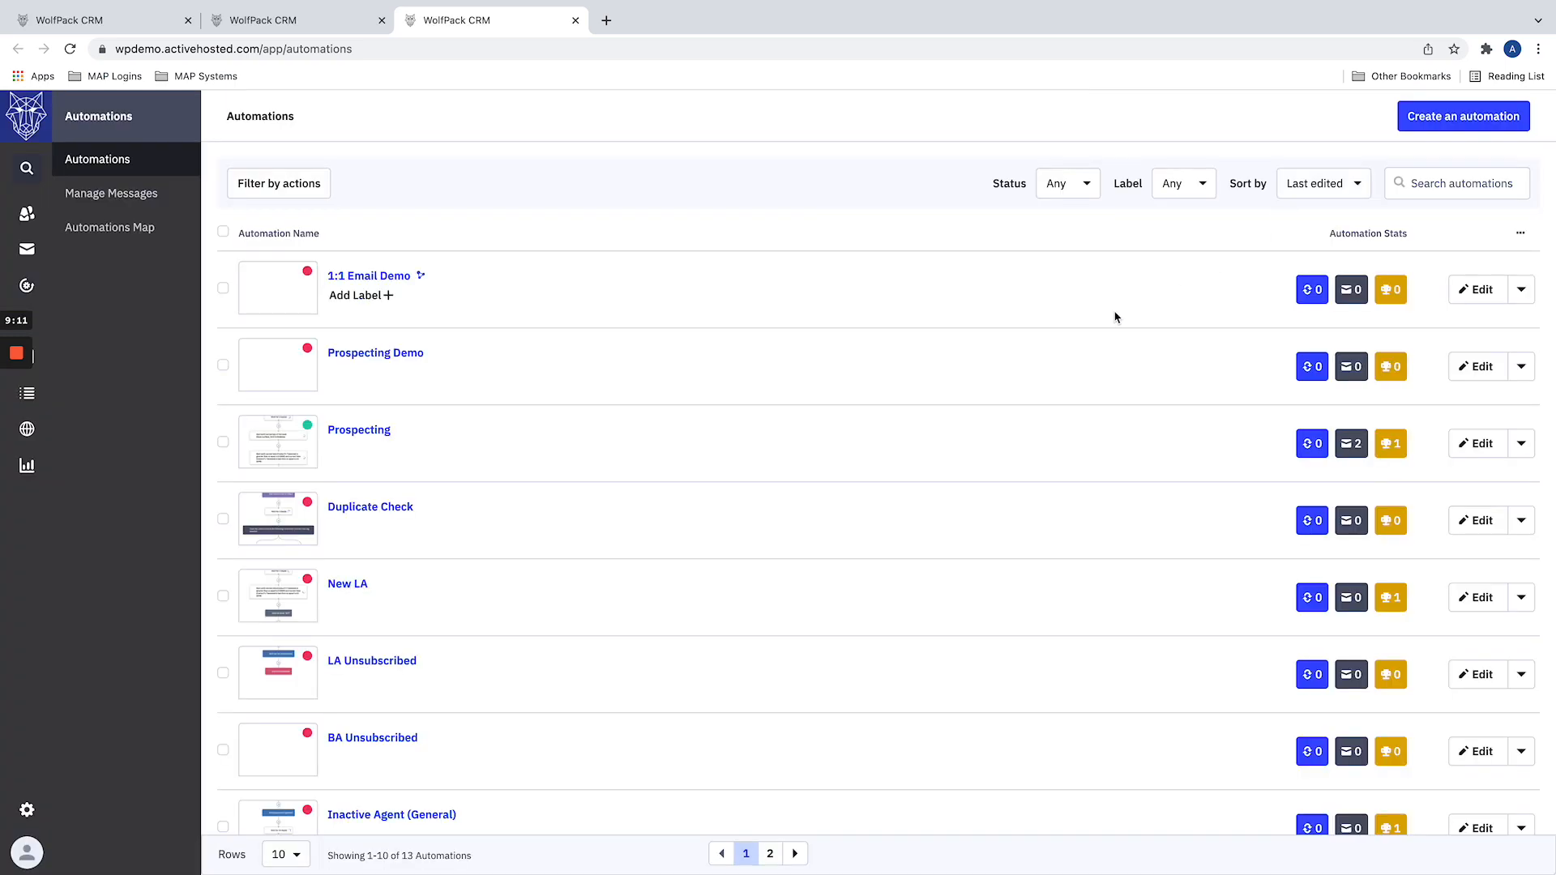
{"action": "left_click", "coordinate": [1430, 120]}
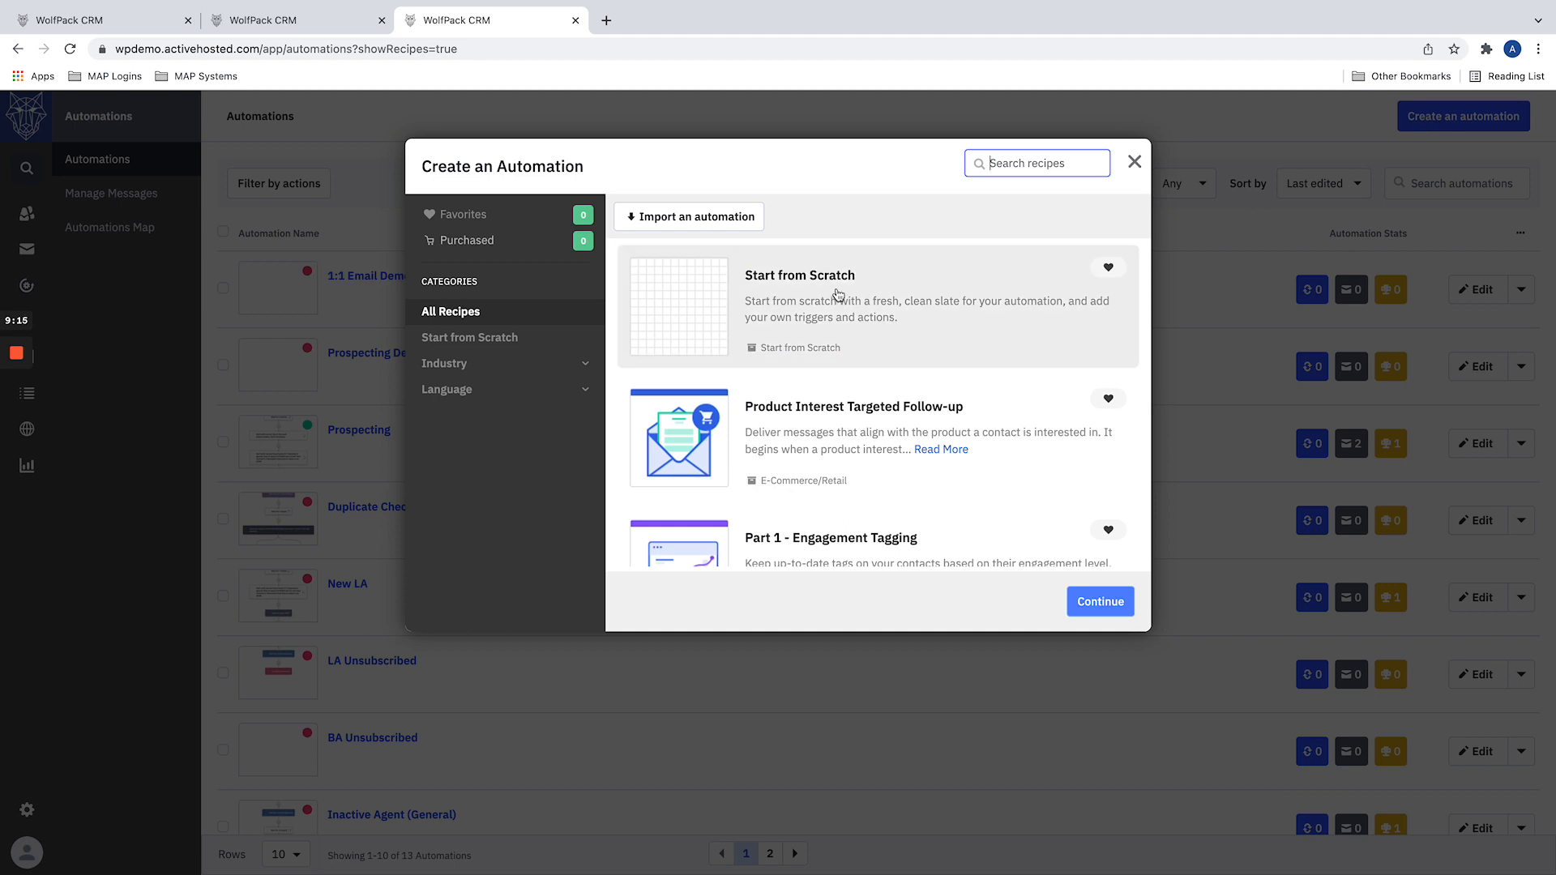
{"action": "left_click", "coordinate": [1100, 604]}
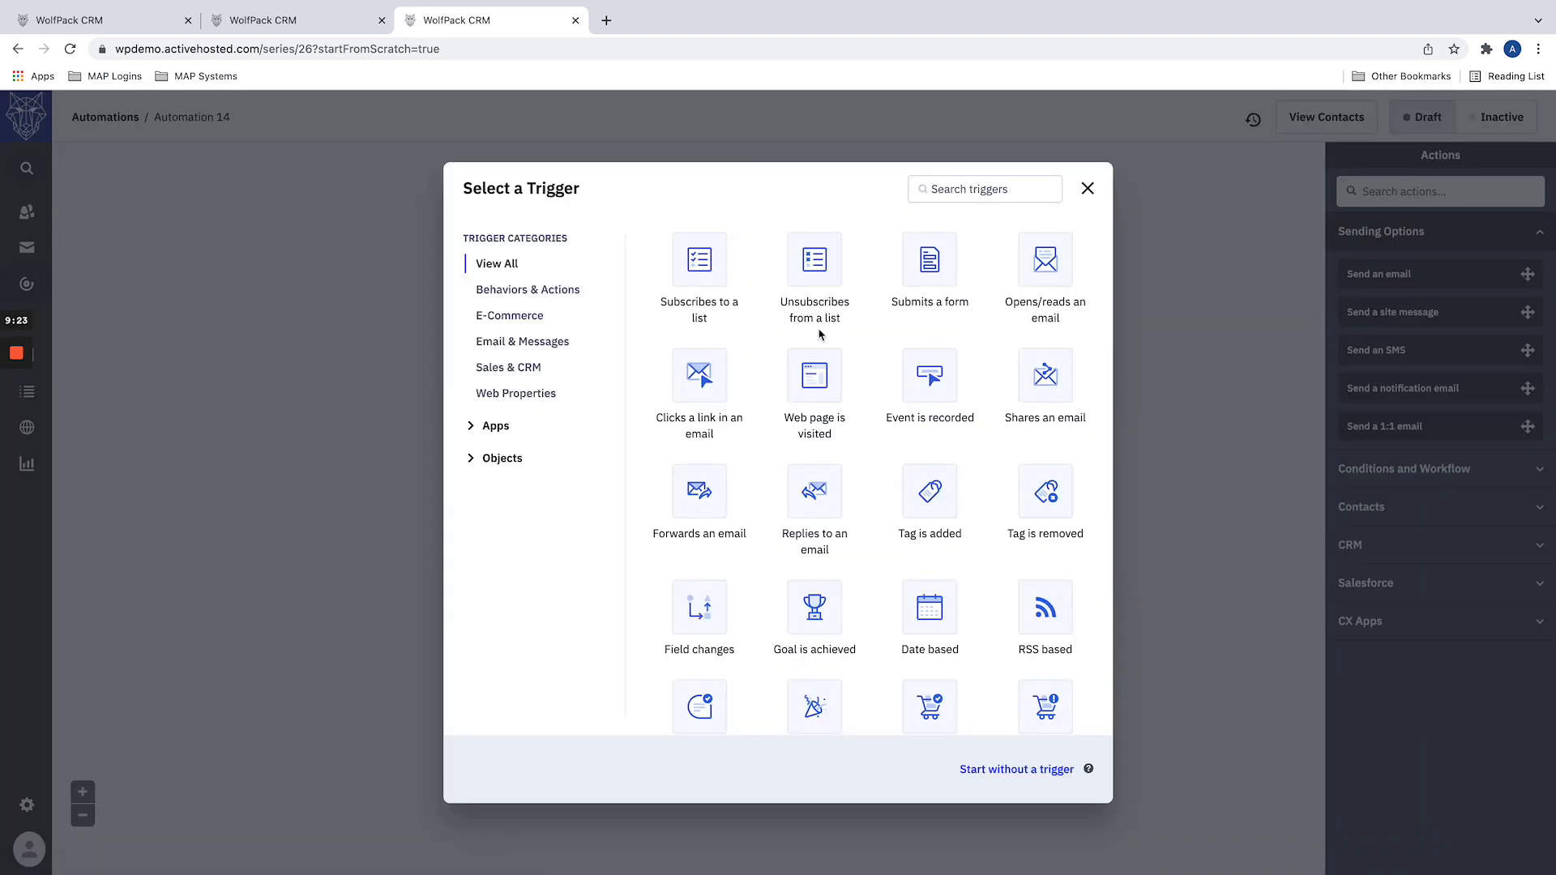
Step: Add a Tag is added start trigger for the tag topagentimport, running once, without adding a first action
{"action": "left_click", "coordinate": [920, 504]}
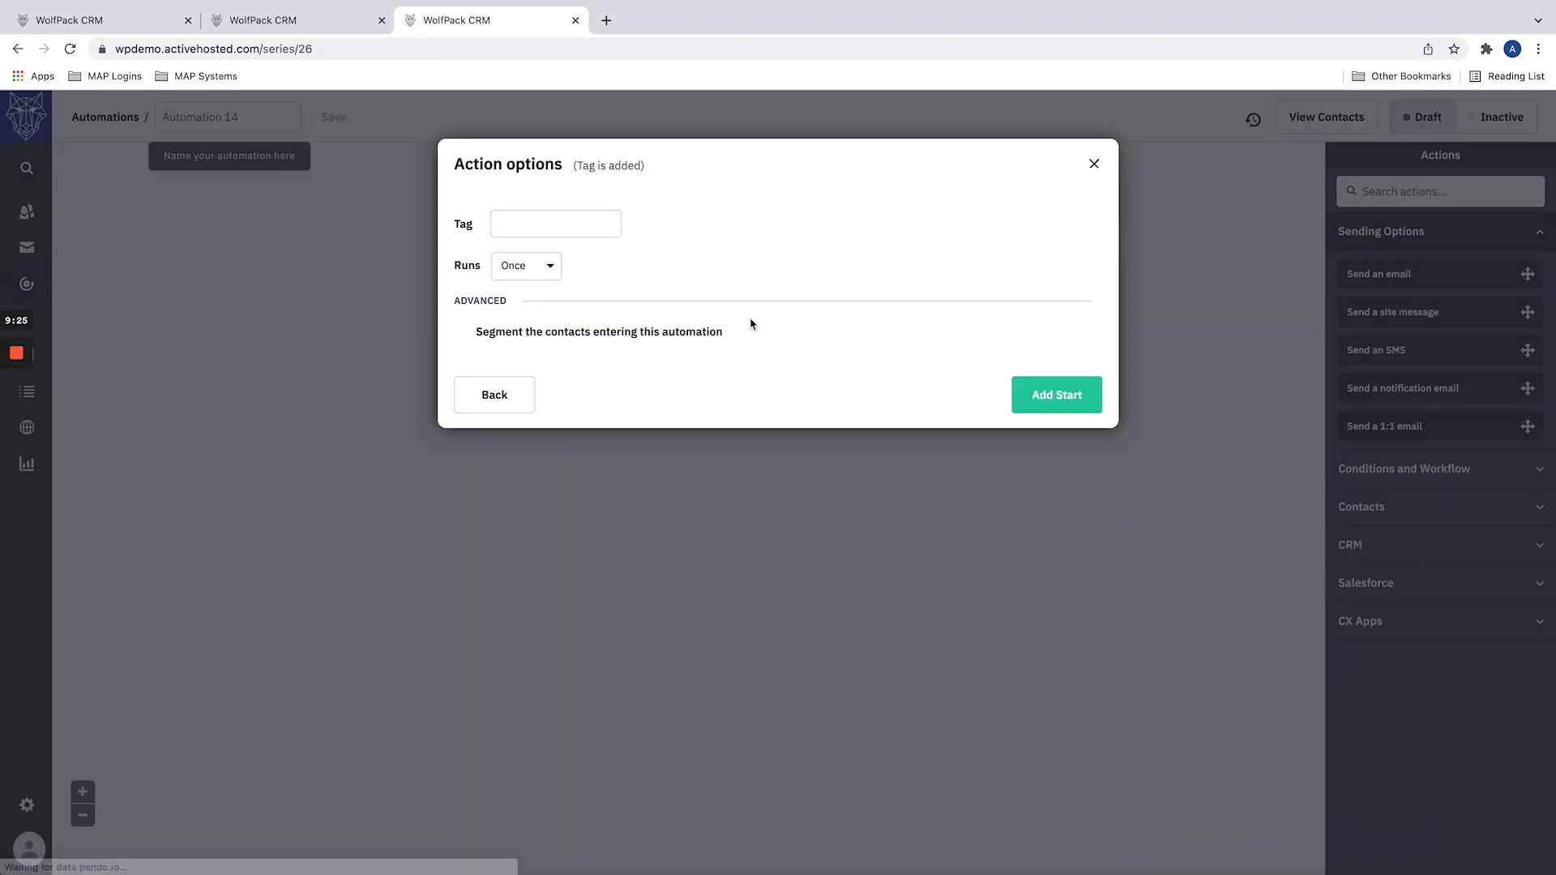
{"action": "left_click", "coordinate": [562, 231]}
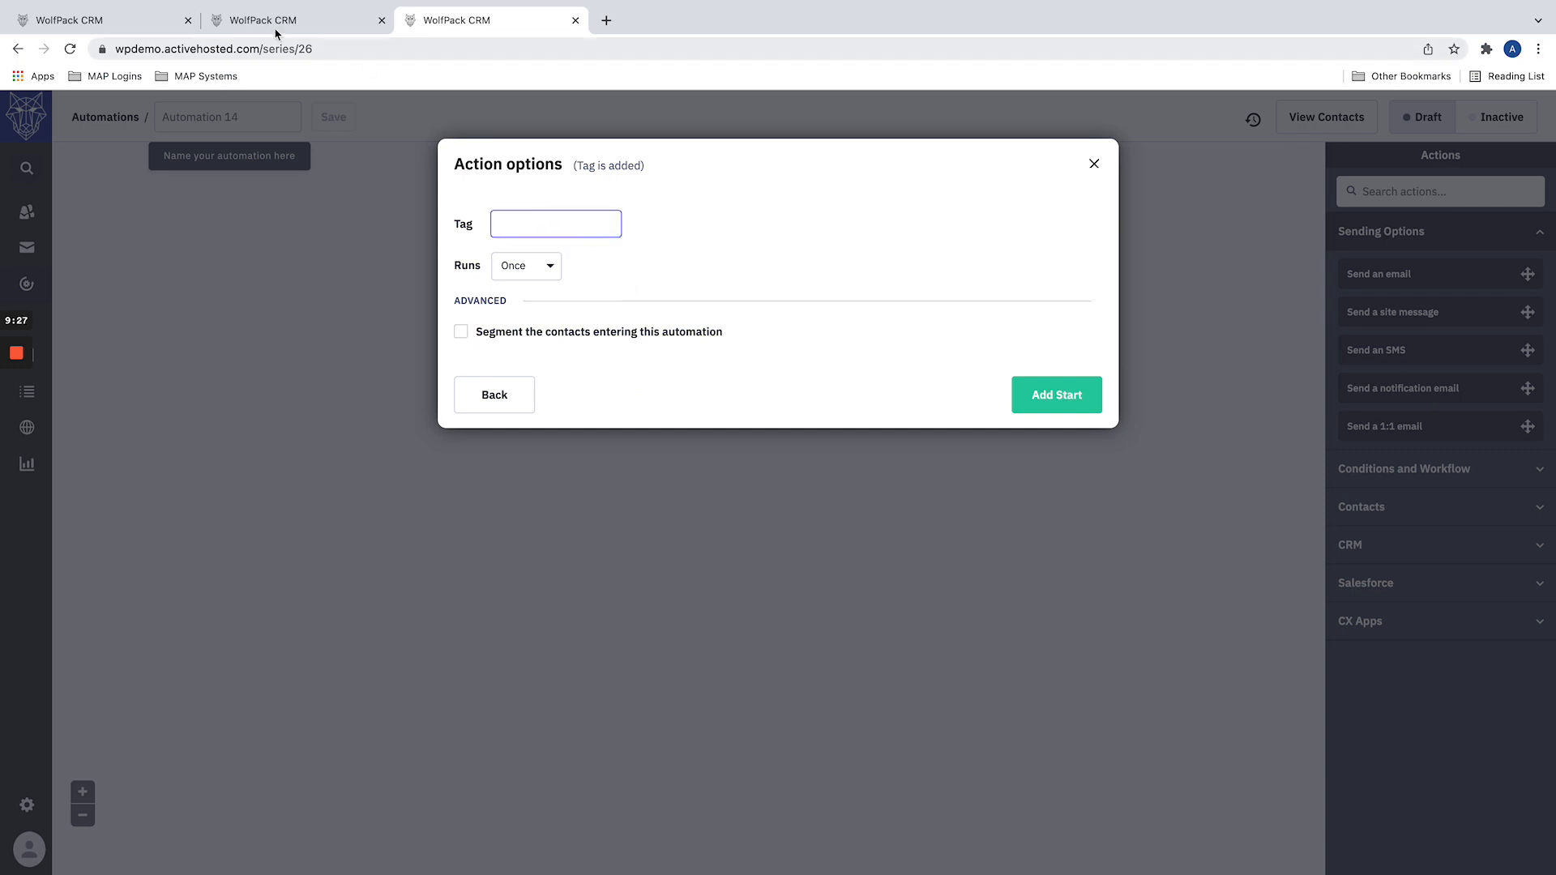
{"action": "left_click", "coordinate": [278, 29]}
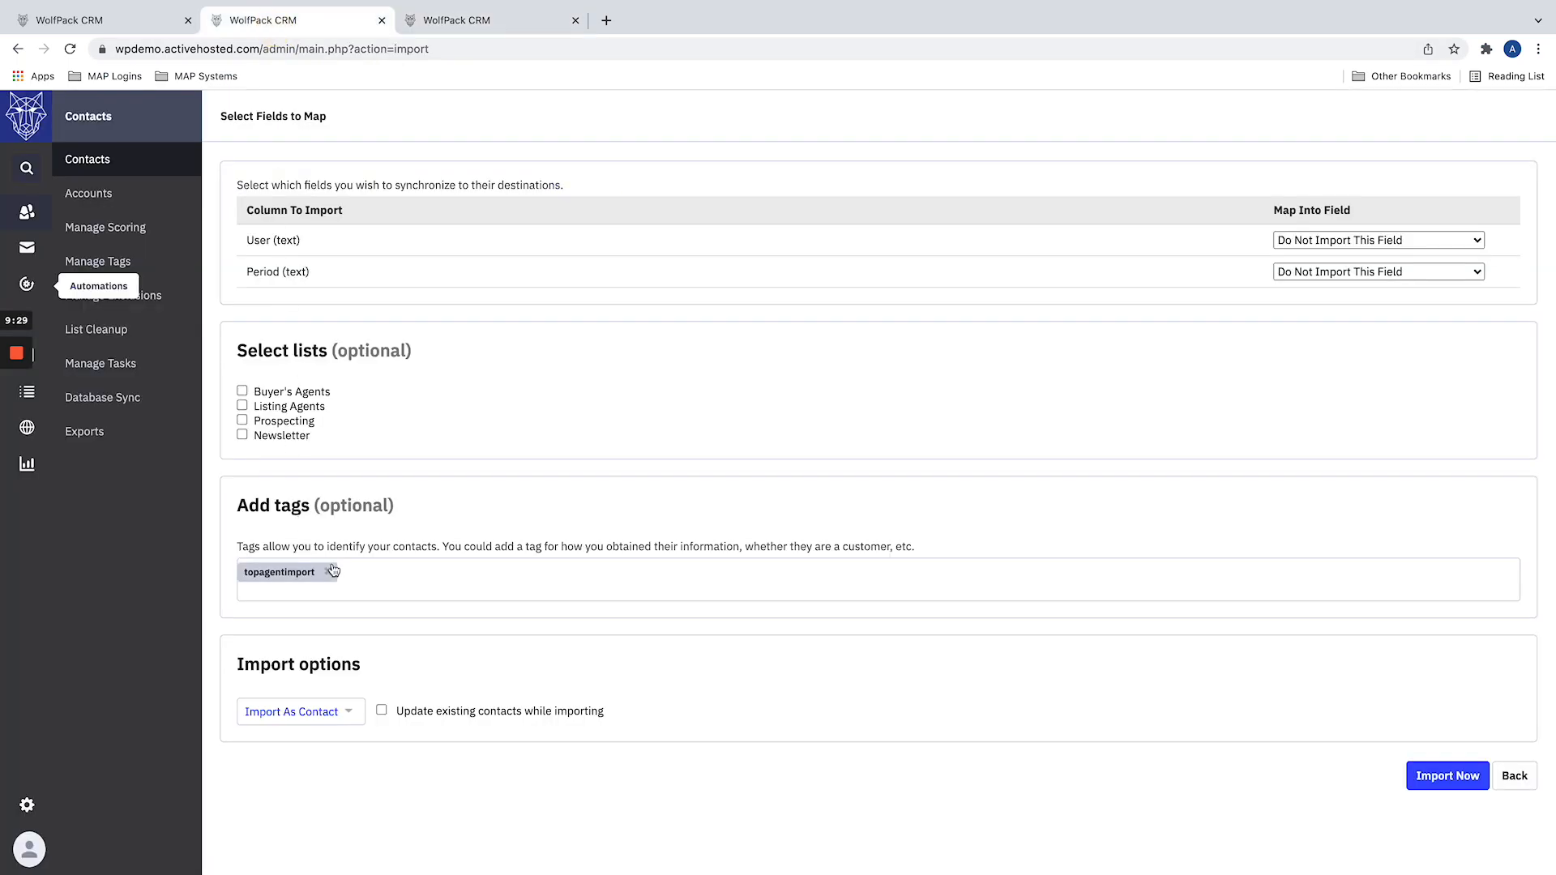
{"action": "left_click", "coordinate": [487, 25]}
{"action": "type", "text": "topagentimport"}
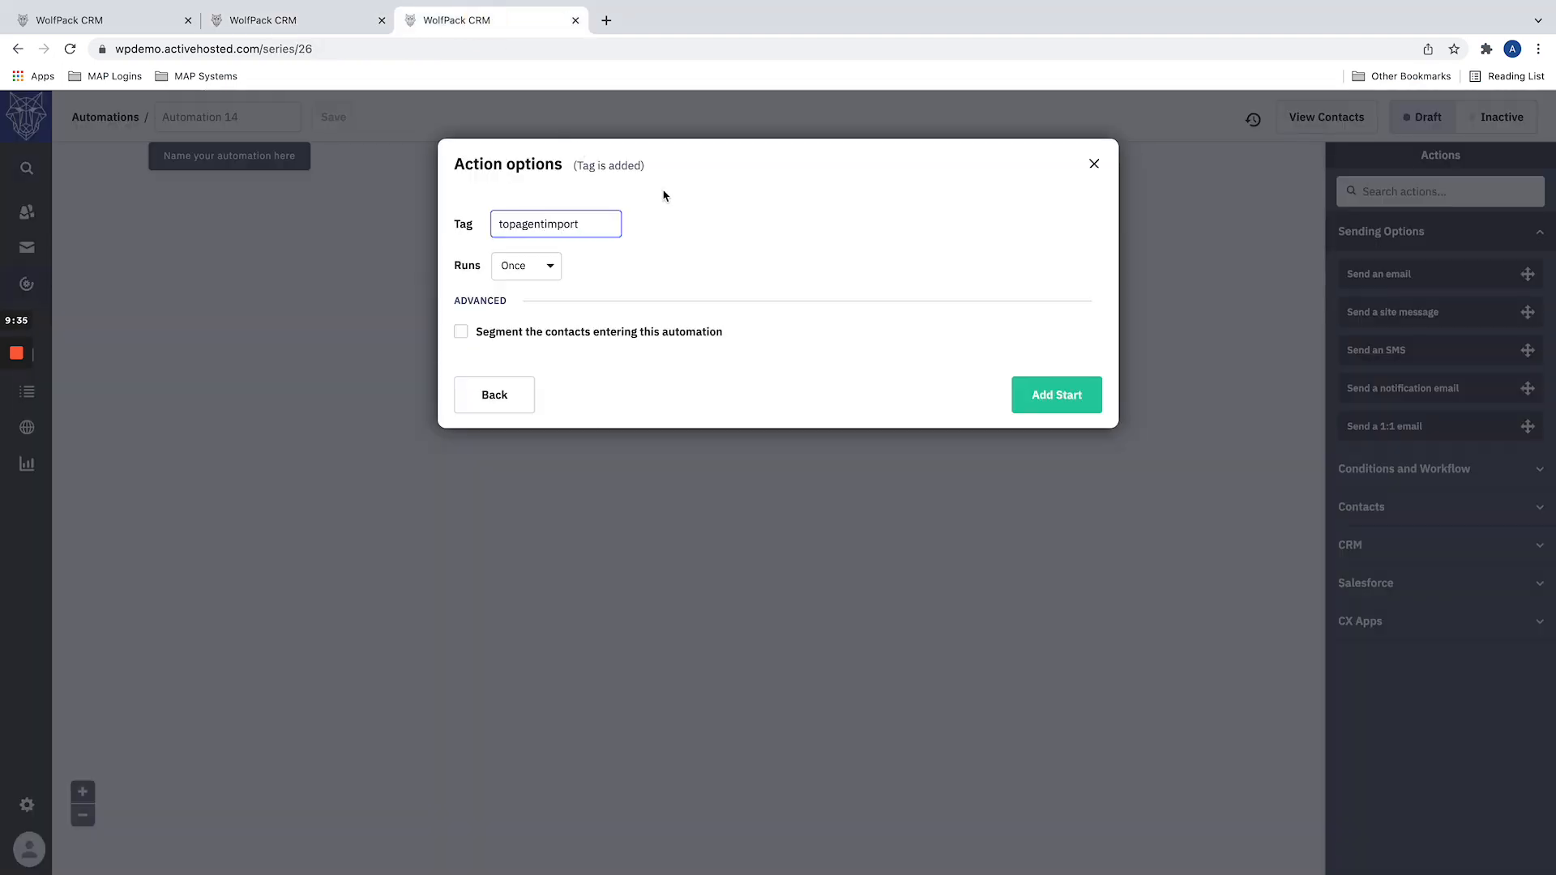
{"action": "left_click", "coordinate": [1069, 396]}
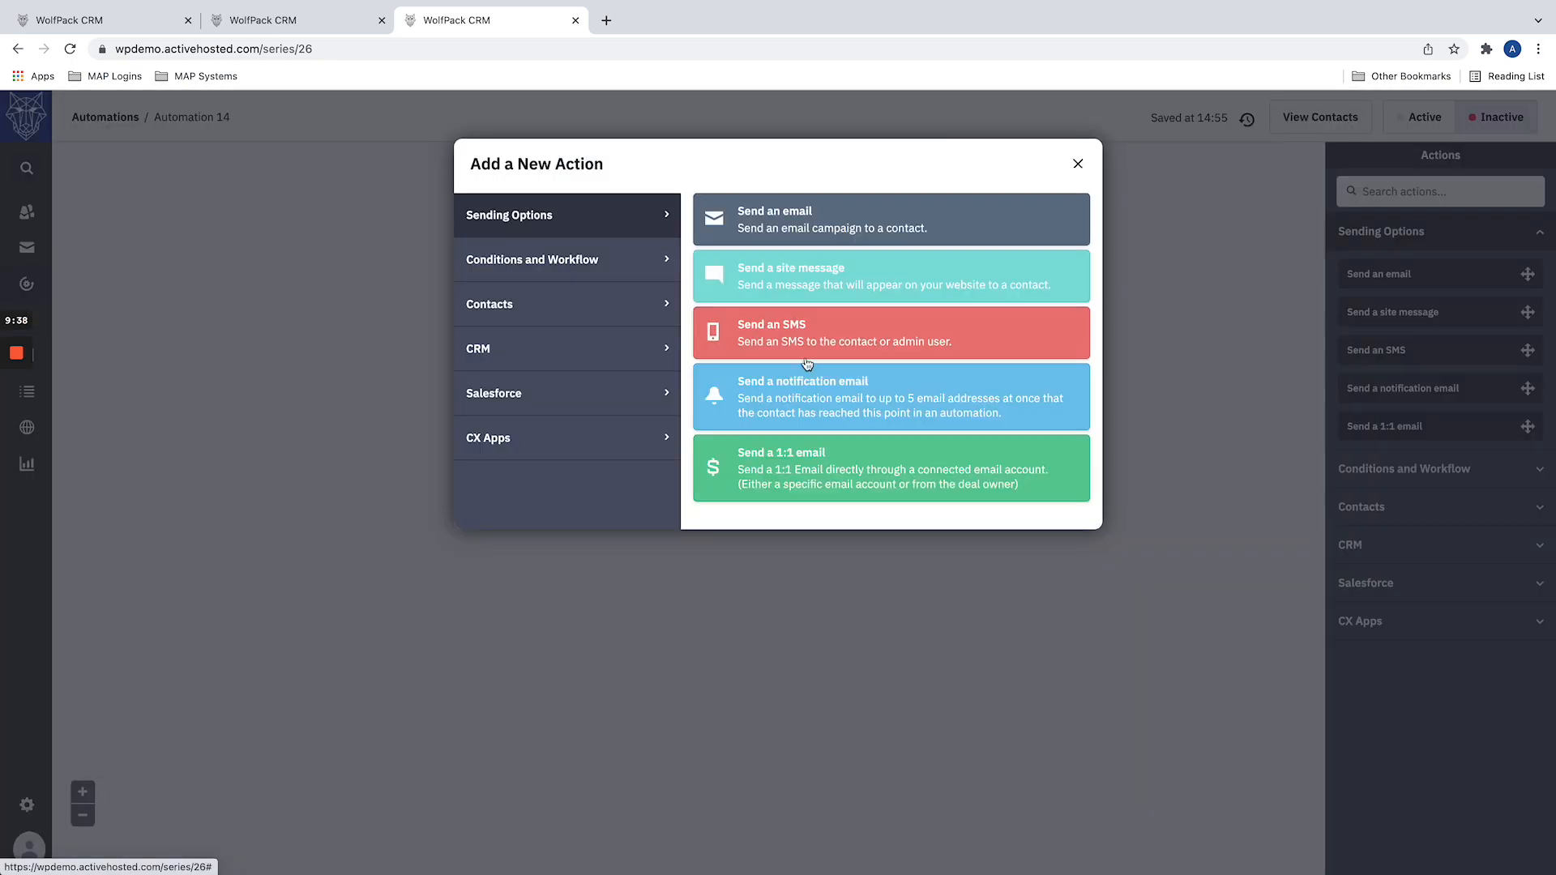
{"action": "left_click", "coordinate": [1078, 163]}
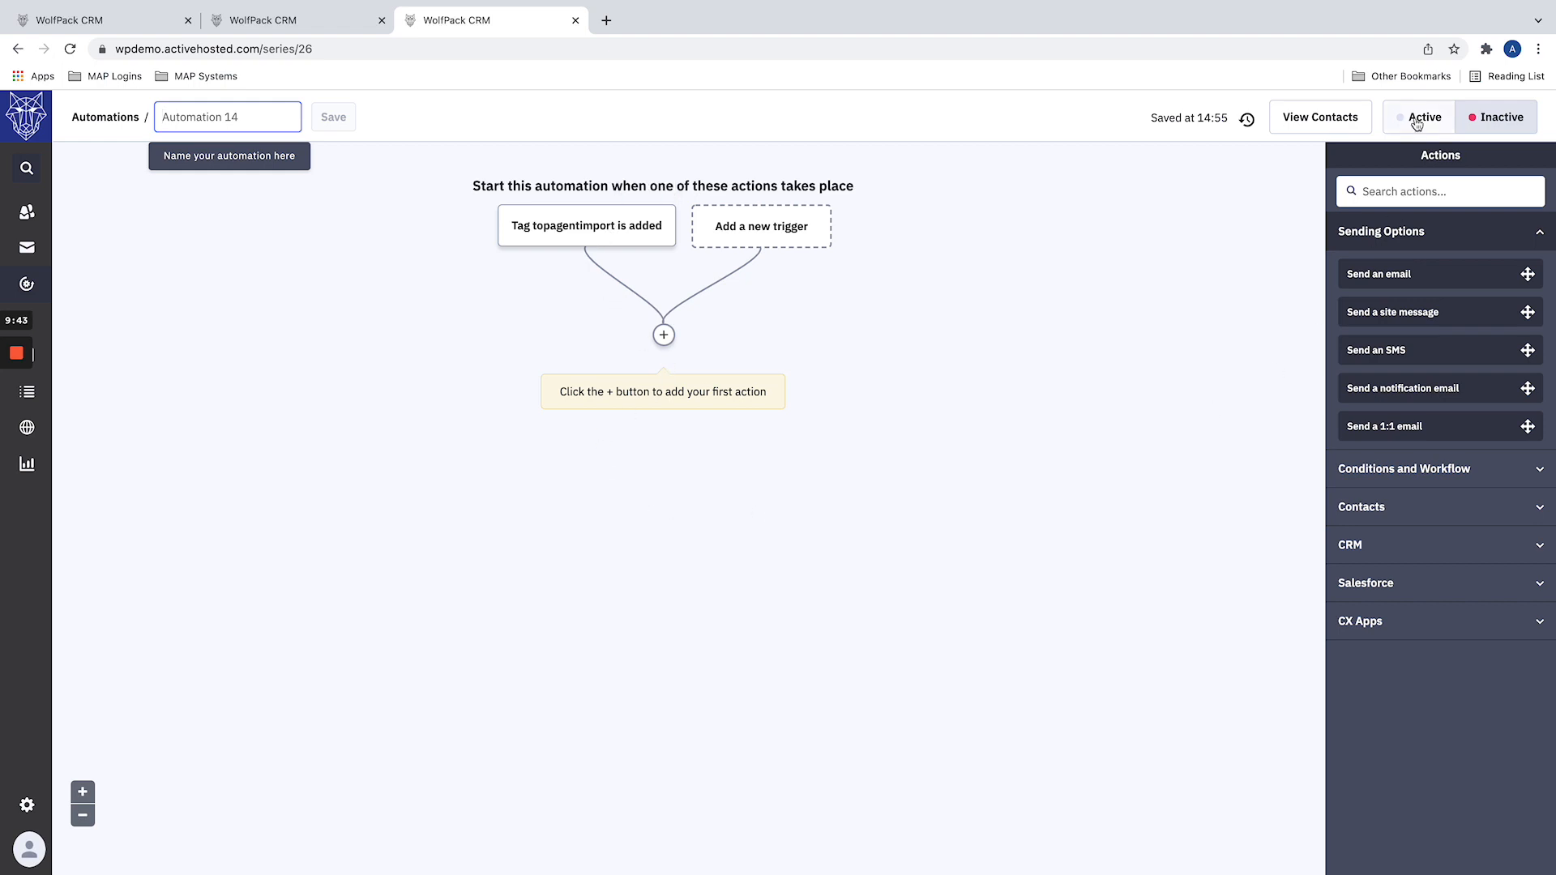
Step: Review the tagged contact import alongside the new automation's tag trigger
{"action": "left_click", "coordinate": [273, 24]}
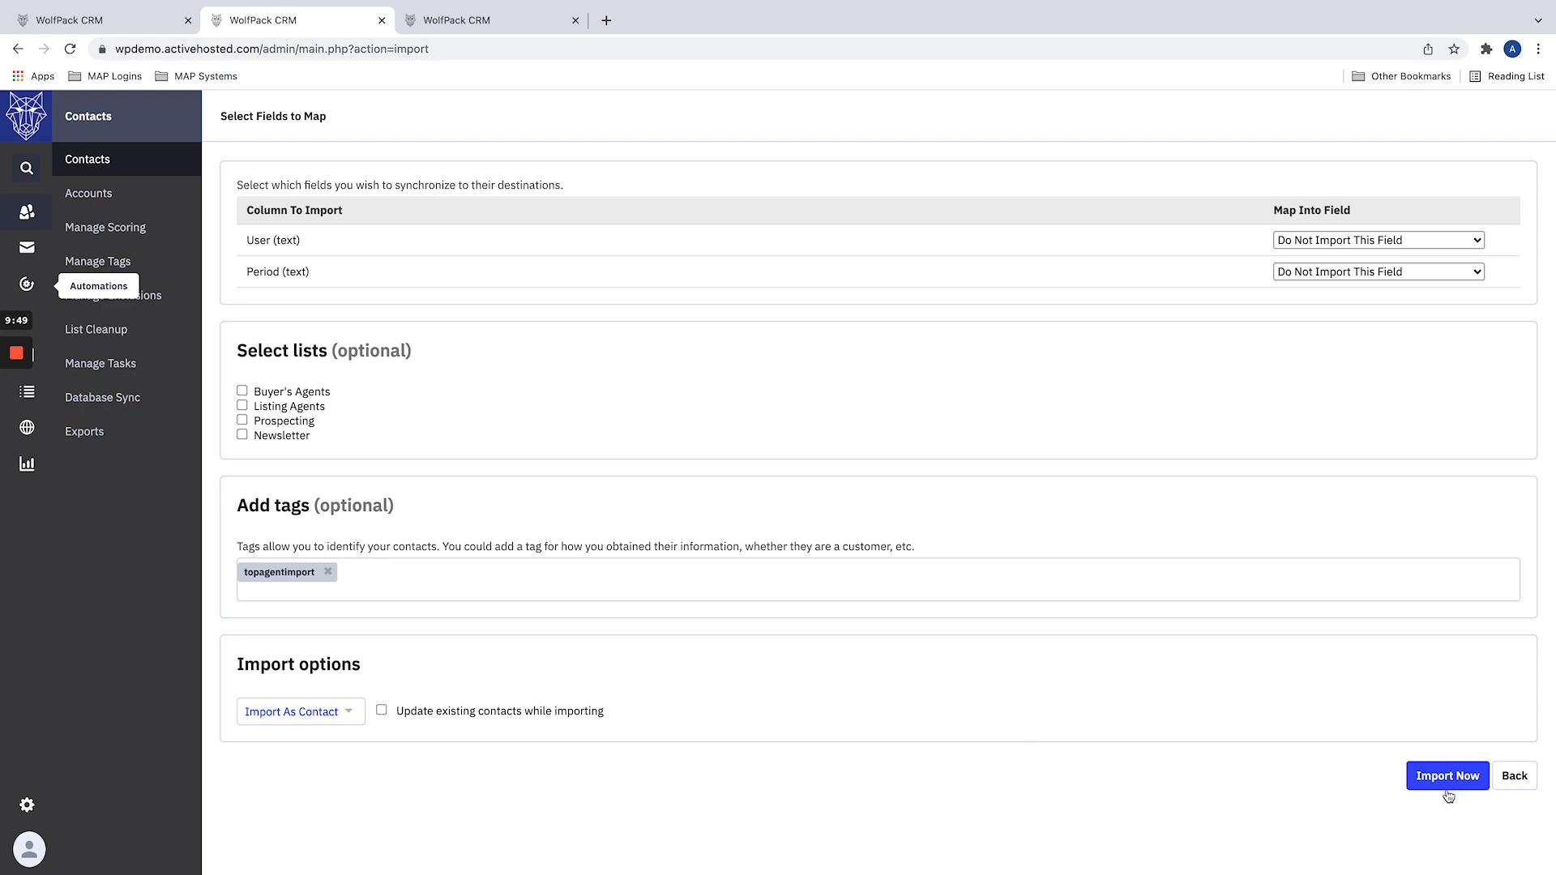
{"action": "left_click", "coordinate": [445, 17]}
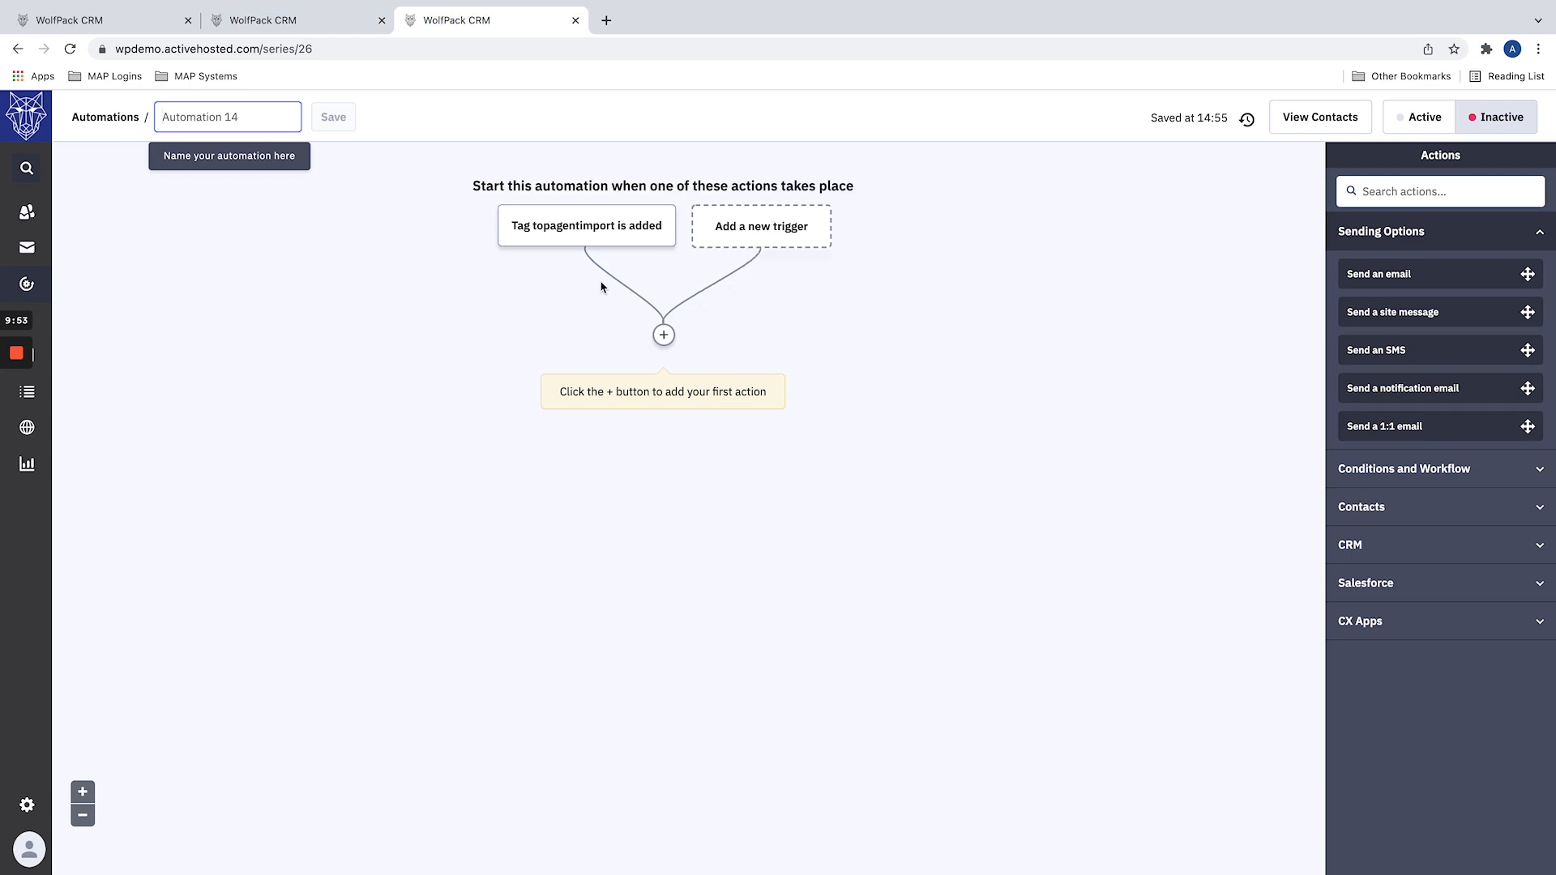
Step: Review the tagged contact import and the 1:1 Email Demo automation with its pipeline trigger
{"action": "left_click", "coordinate": [267, 21]}
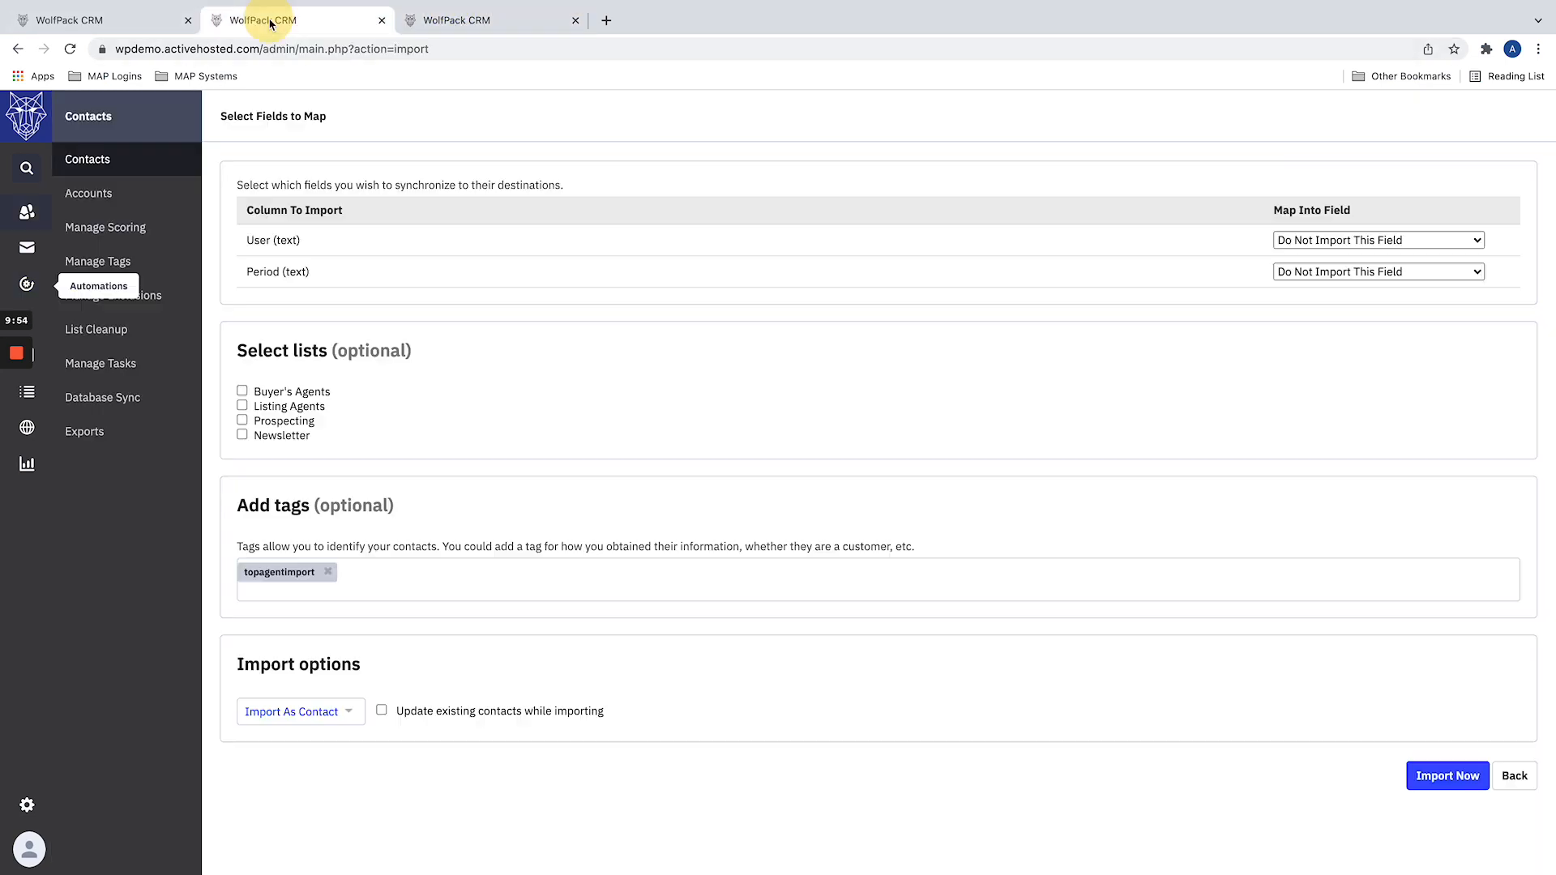
{"action": "left_click", "coordinate": [130, 29]}
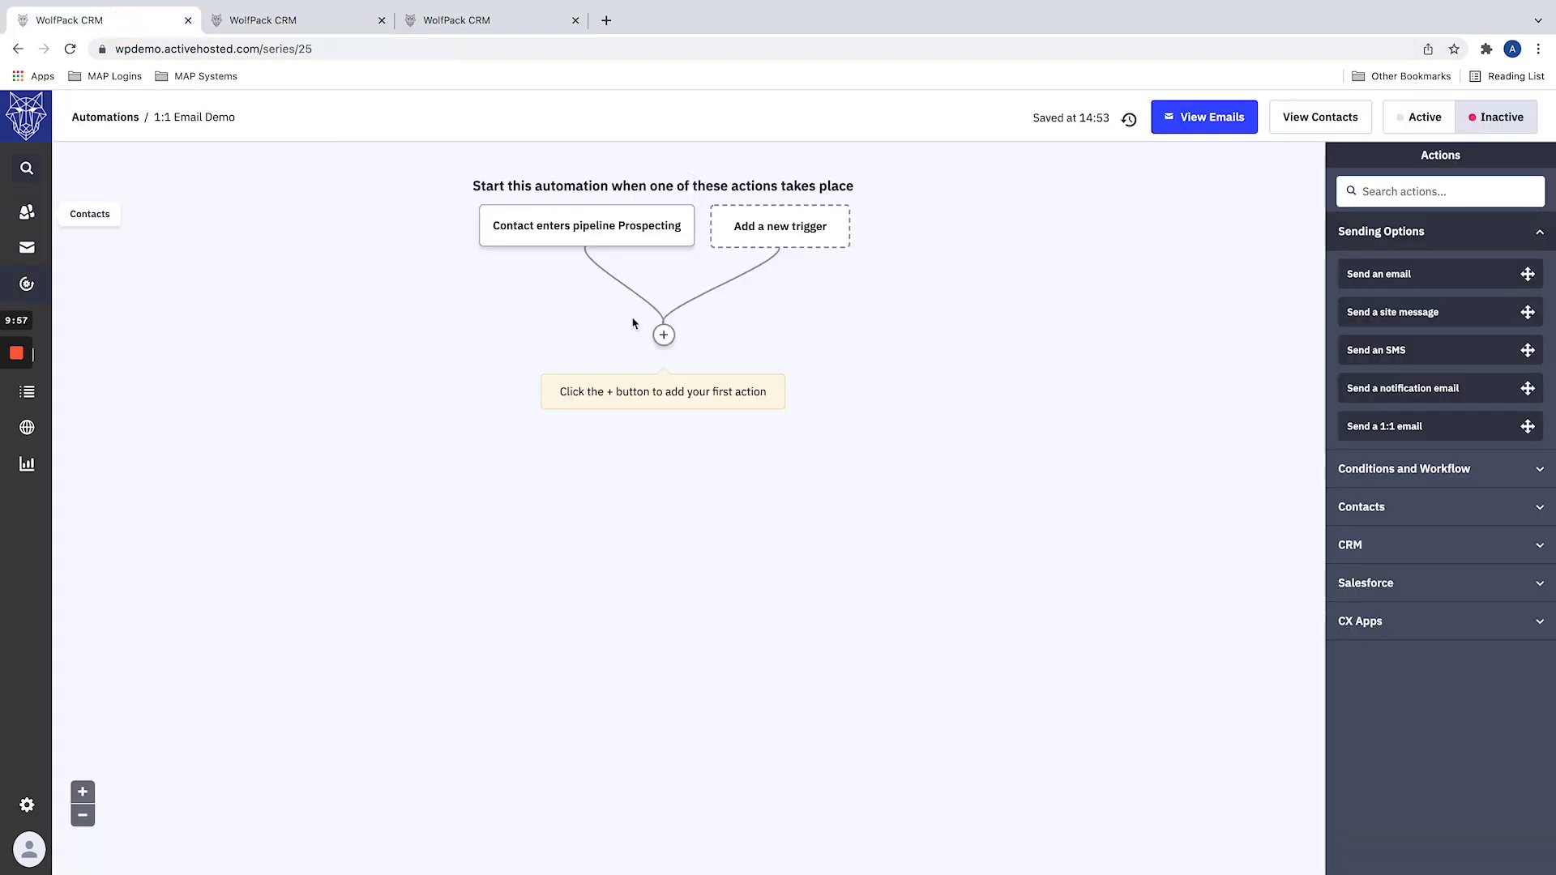
{"action": "left_click_drag", "start_coordinate": [1396, 426], "coordinate": [1467, 442]}
Step: Segment contacts entering through the new automation's topagentimport trigger with the condition # of Inspections as BA (Lifetime) Is 0
{"action": "left_click", "coordinate": [453, 22]}
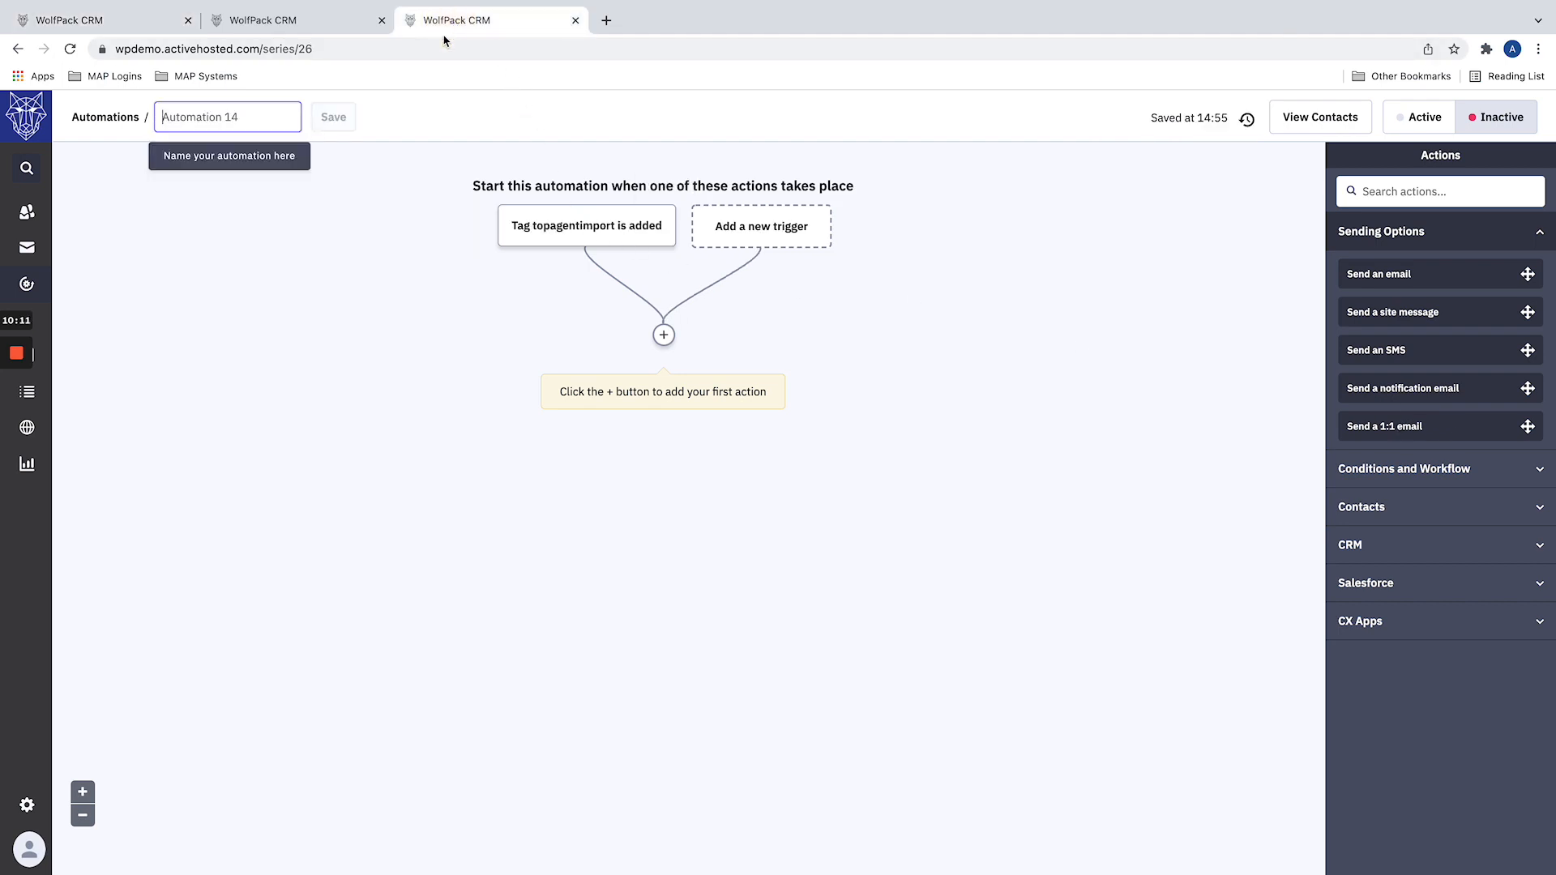
{"action": "left_click", "coordinate": [592, 225]}
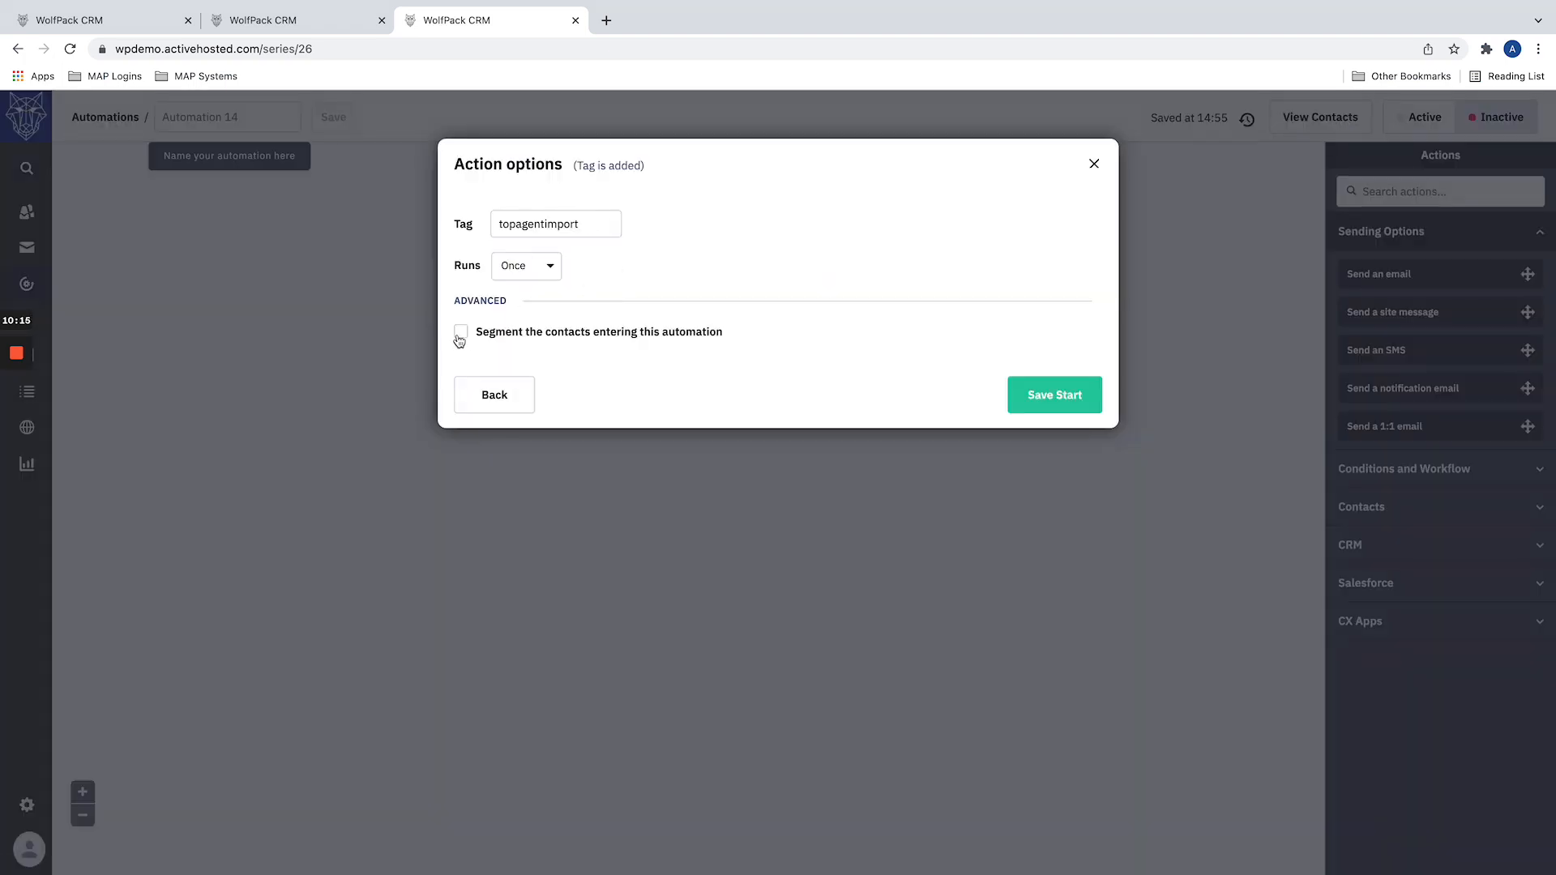
{"action": "left_click", "coordinate": [544, 335]}
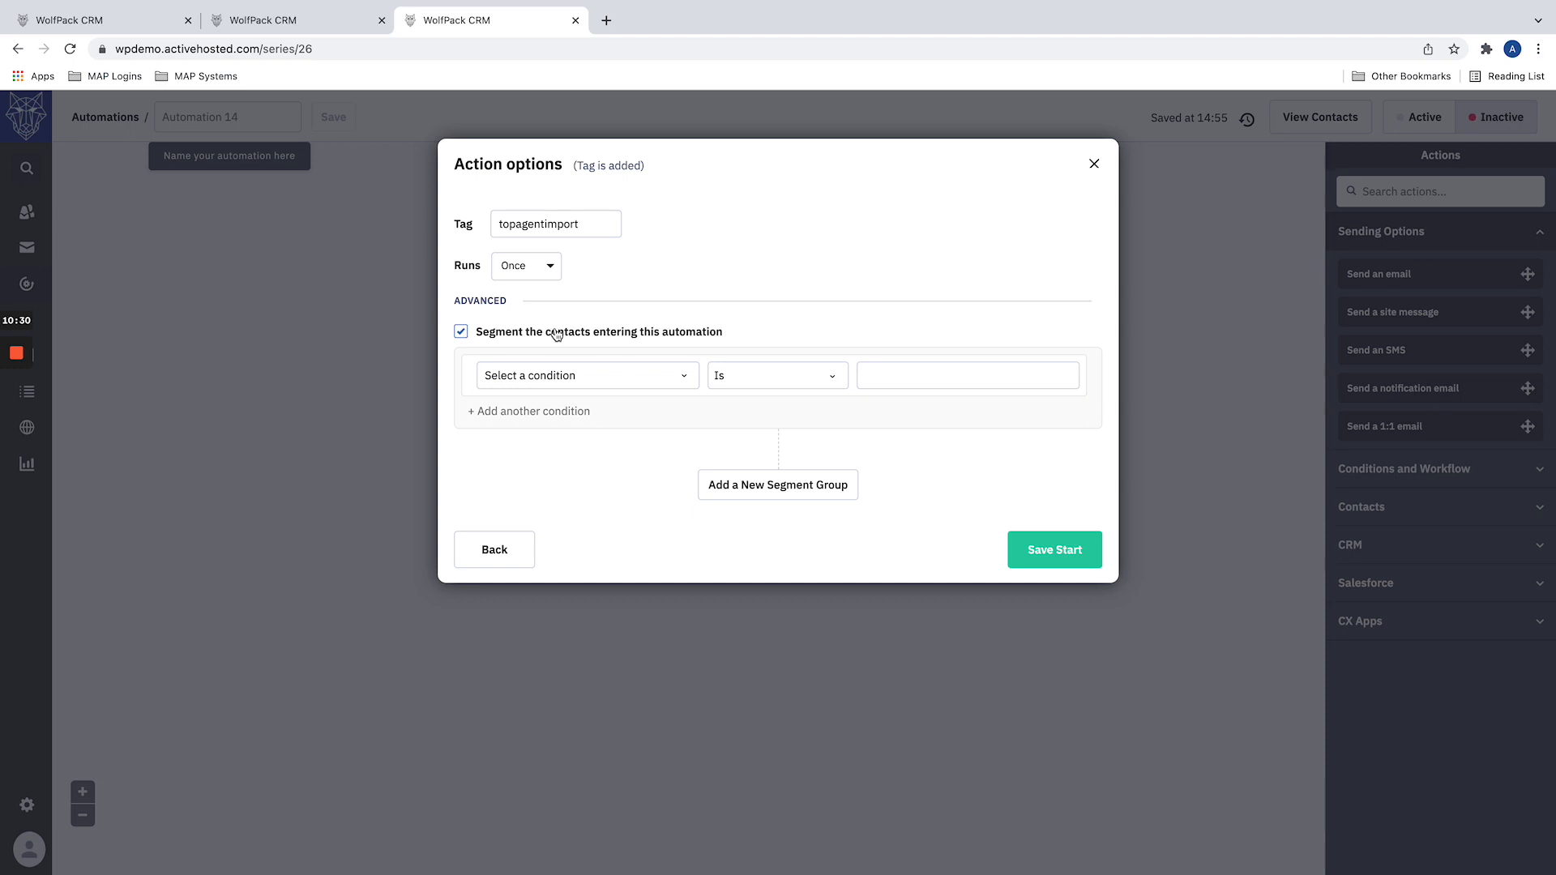
{"action": "left_click", "coordinate": [605, 374]}
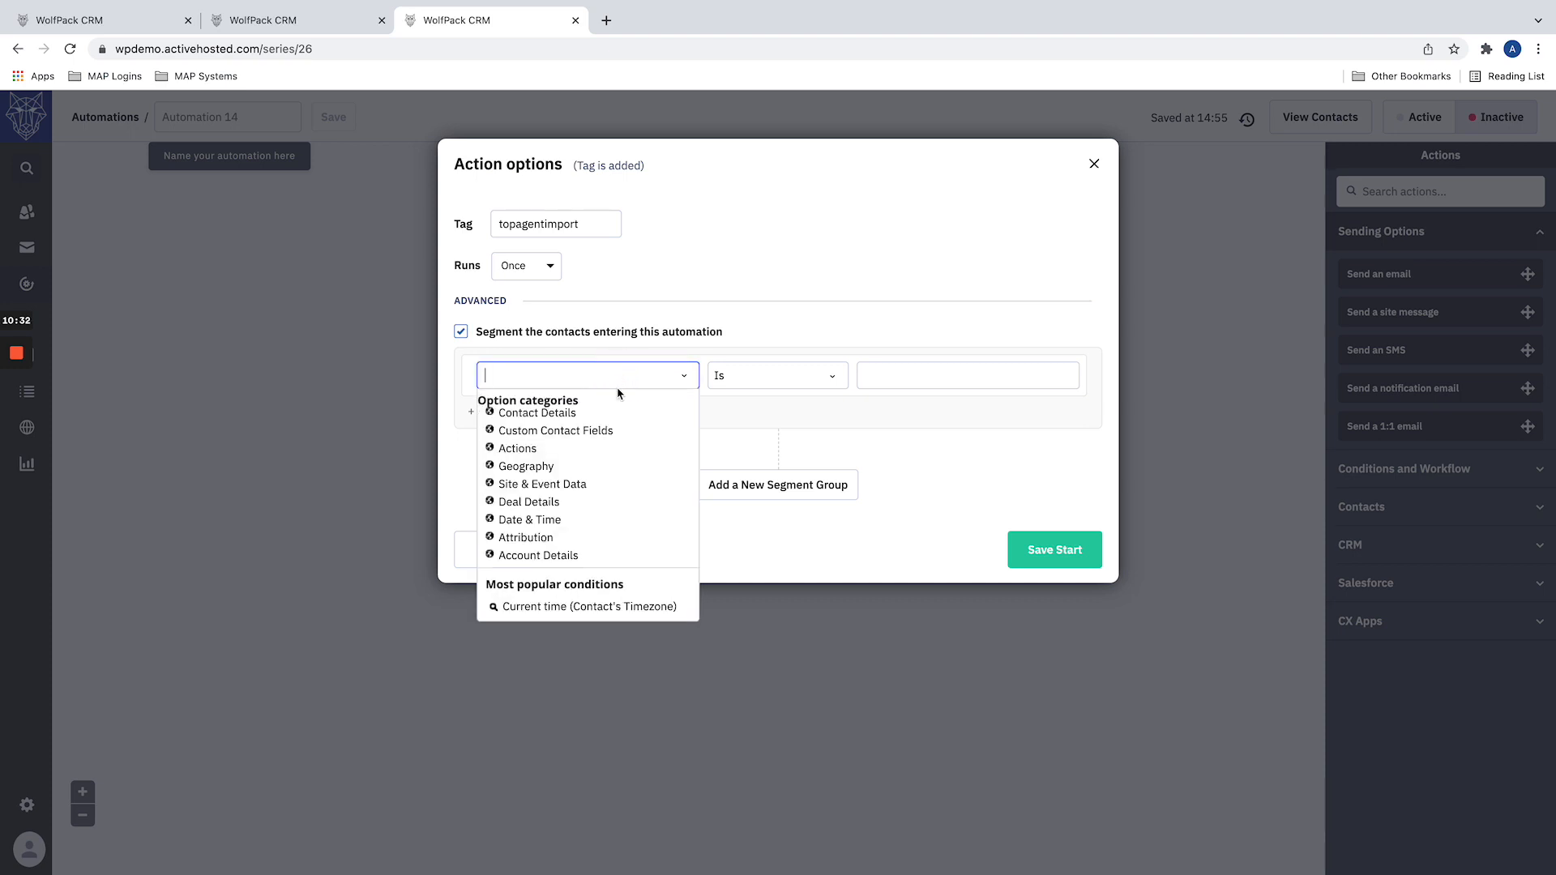
{"action": "left_click", "coordinate": [567, 430]}
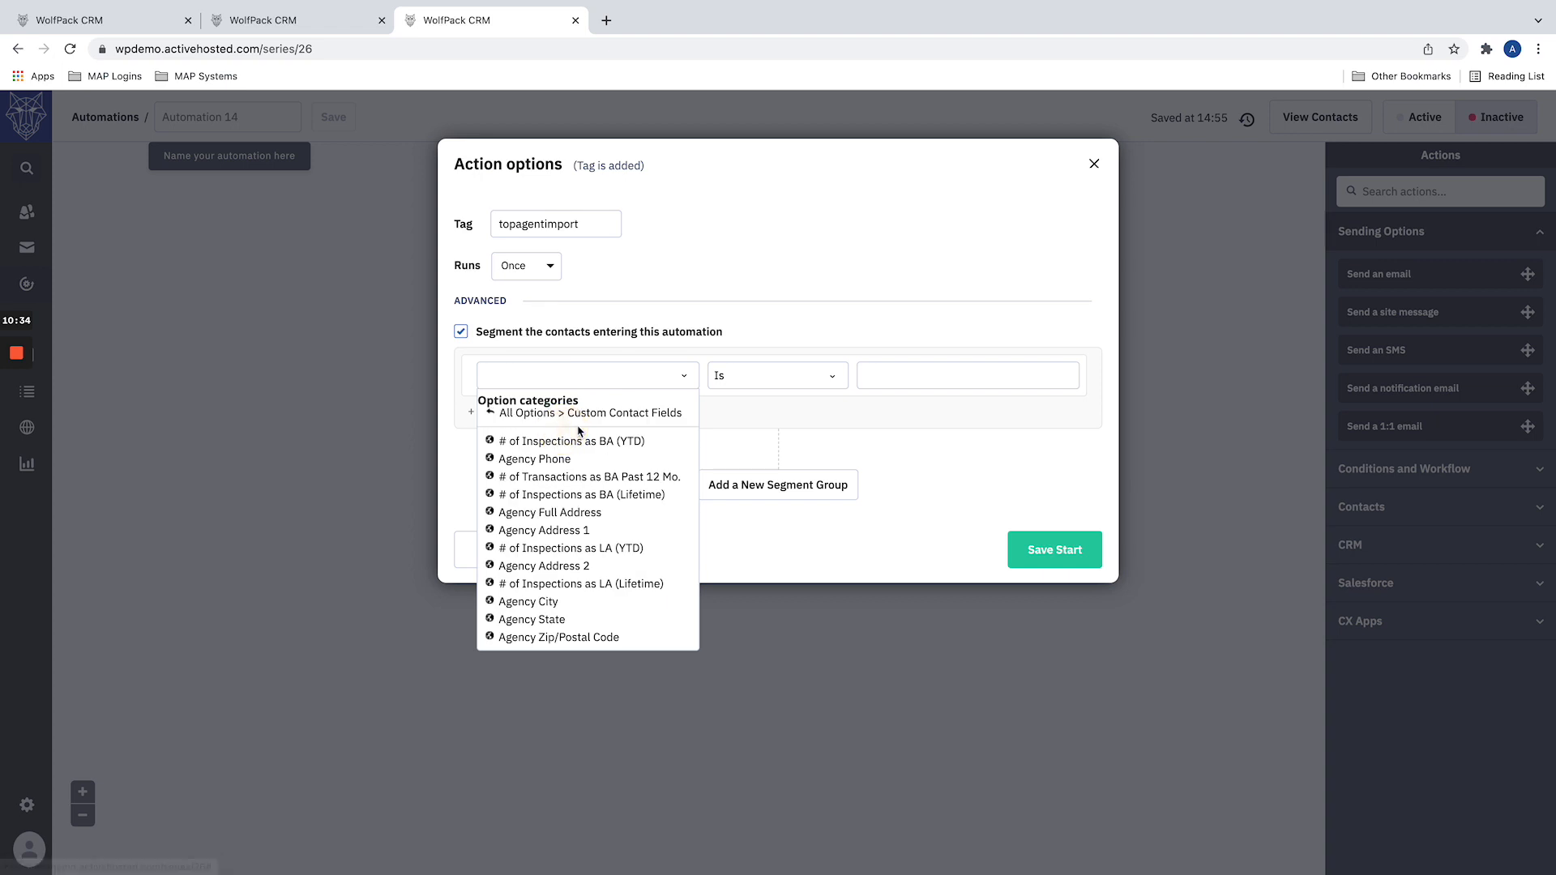
{"action": "scroll", "coordinate": [588, 459], "scroll_direction": "down", "scroll_amount": 2}
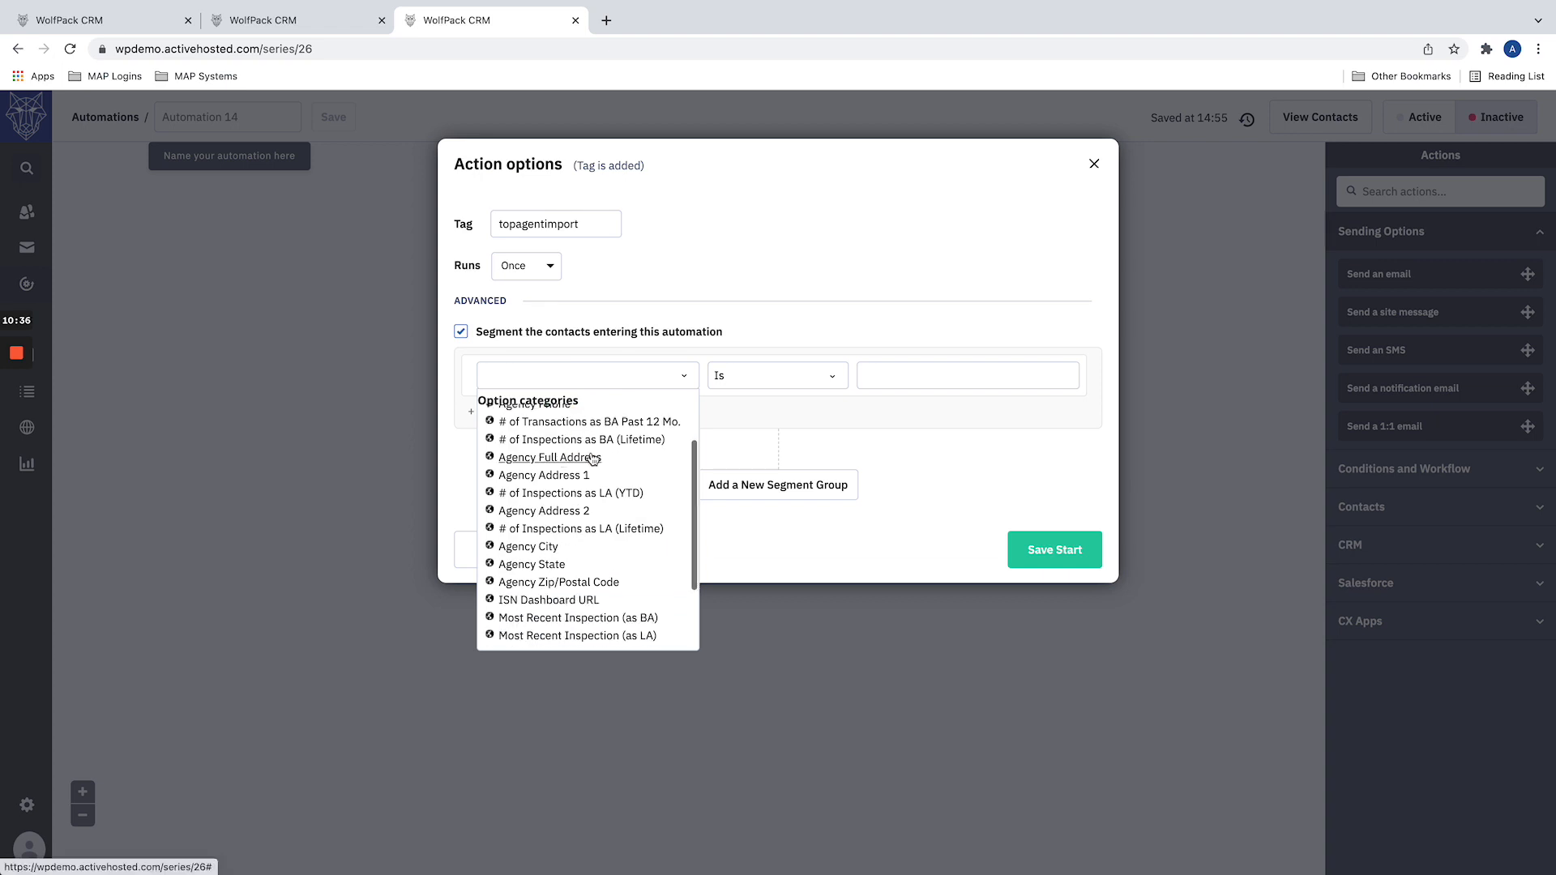
{"action": "left_click", "coordinate": [581, 440]}
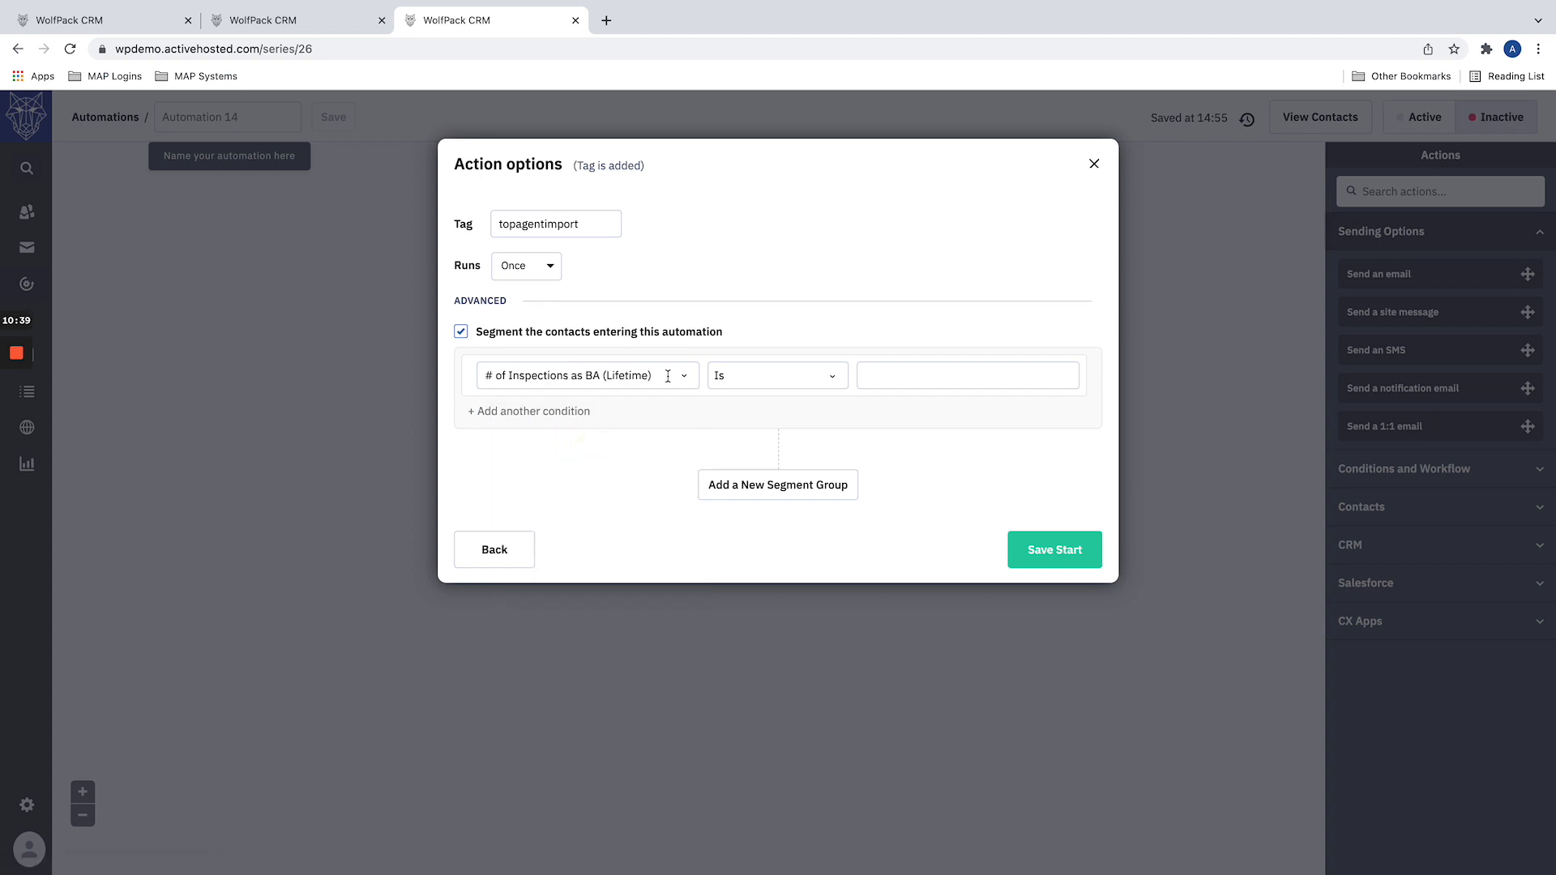
{"action": "left_click", "coordinate": [810, 383]}
{"action": "left_click", "coordinate": [878, 378]}
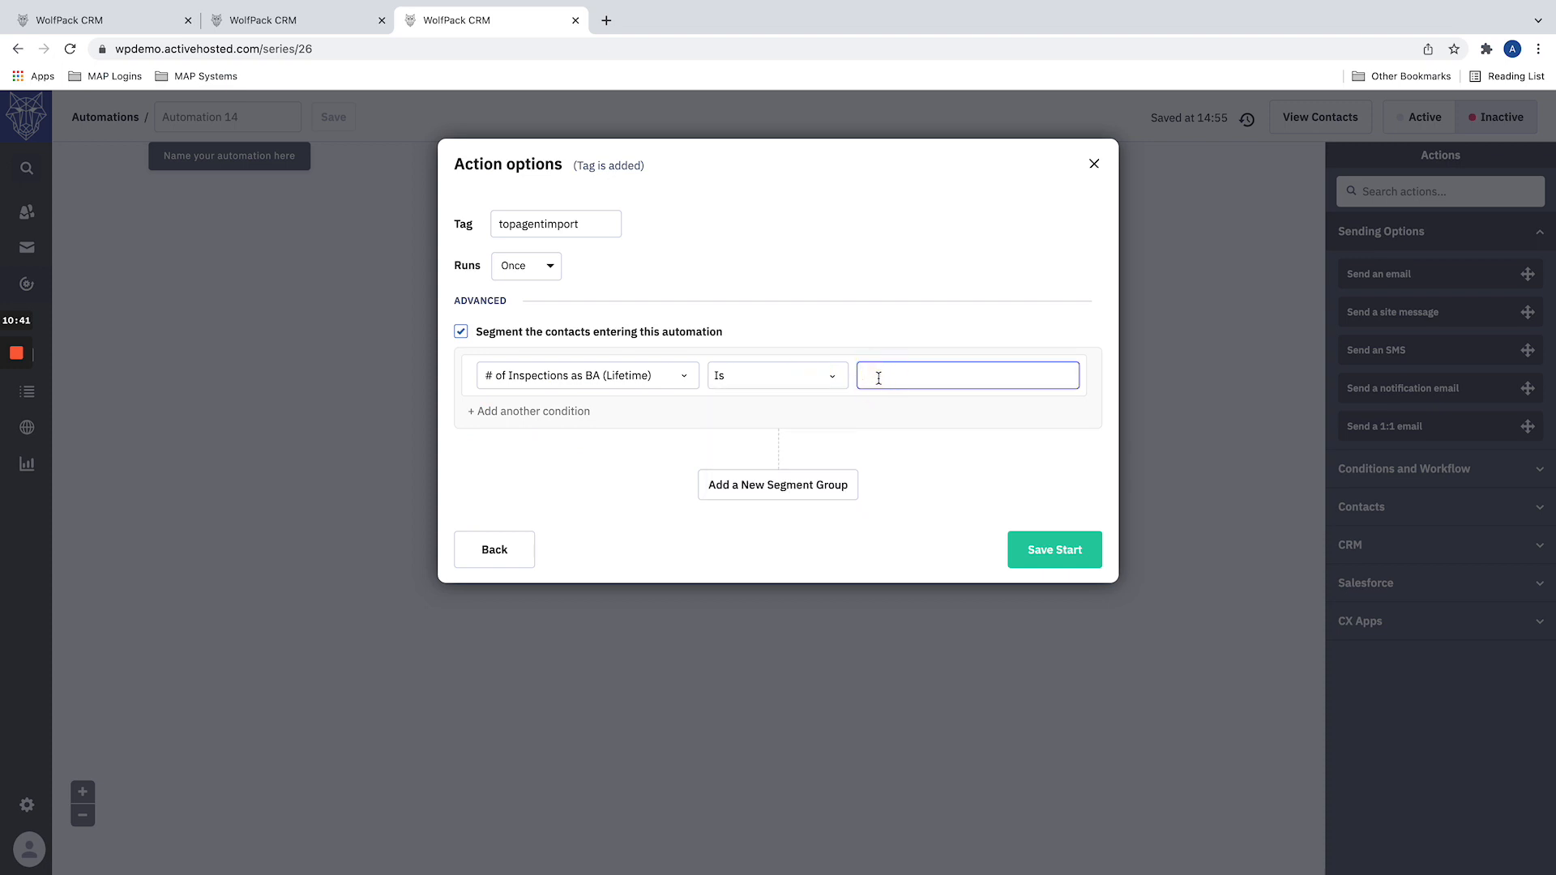
{"action": "type", "text": "0"}
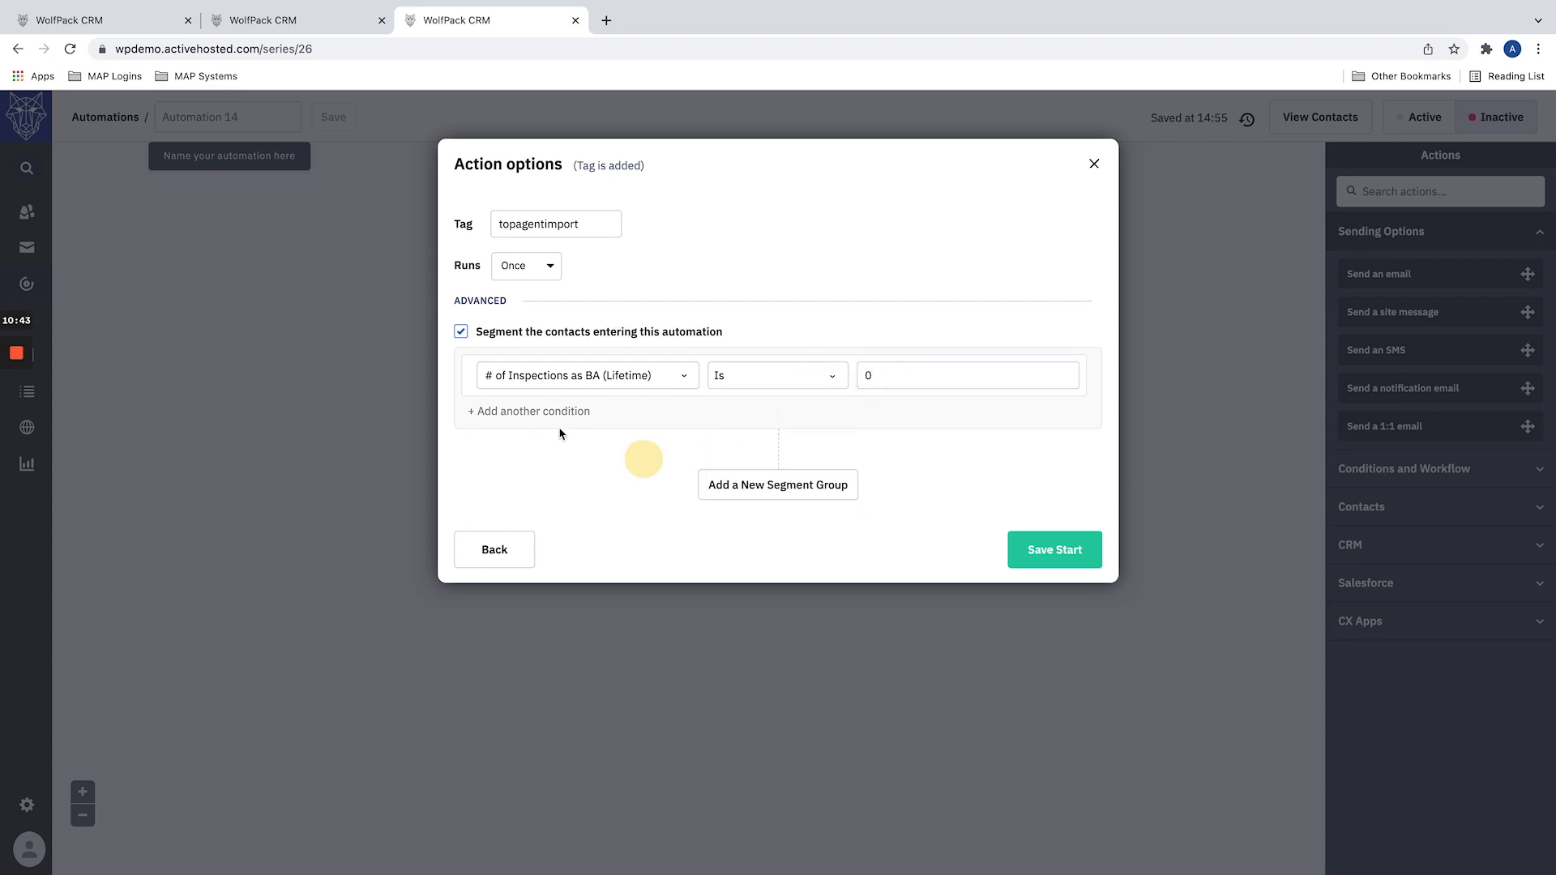
Step: Add an Or condition for # of Inspections as BA (Lifetime) Is blank and save the start trigger
{"action": "left_click", "coordinate": [541, 411]}
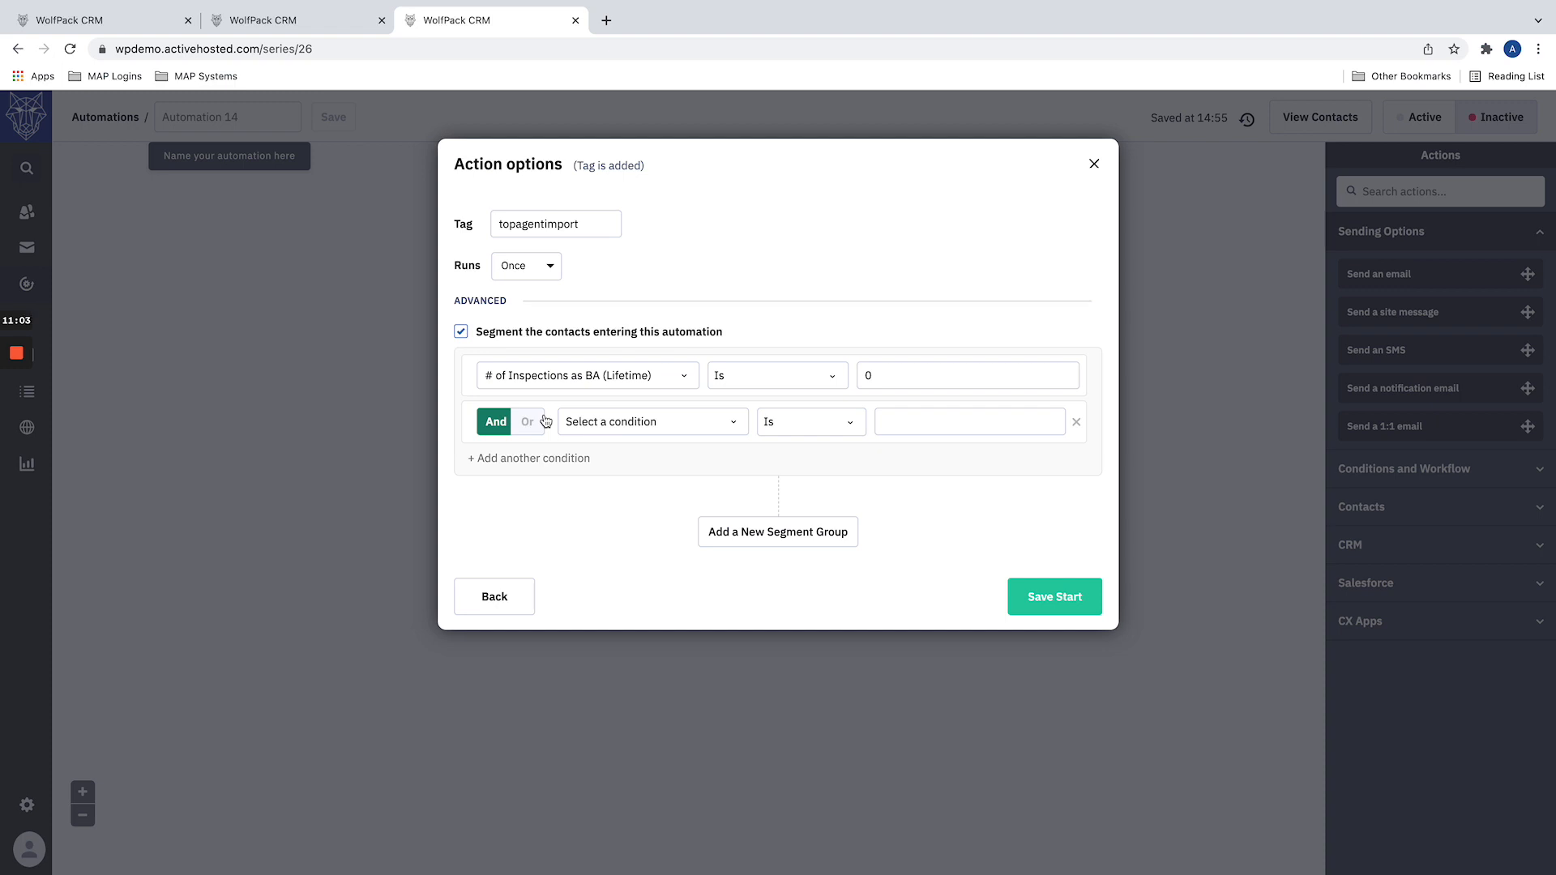
{"action": "left_click", "coordinate": [530, 422]}
{"action": "left_click", "coordinate": [602, 420]}
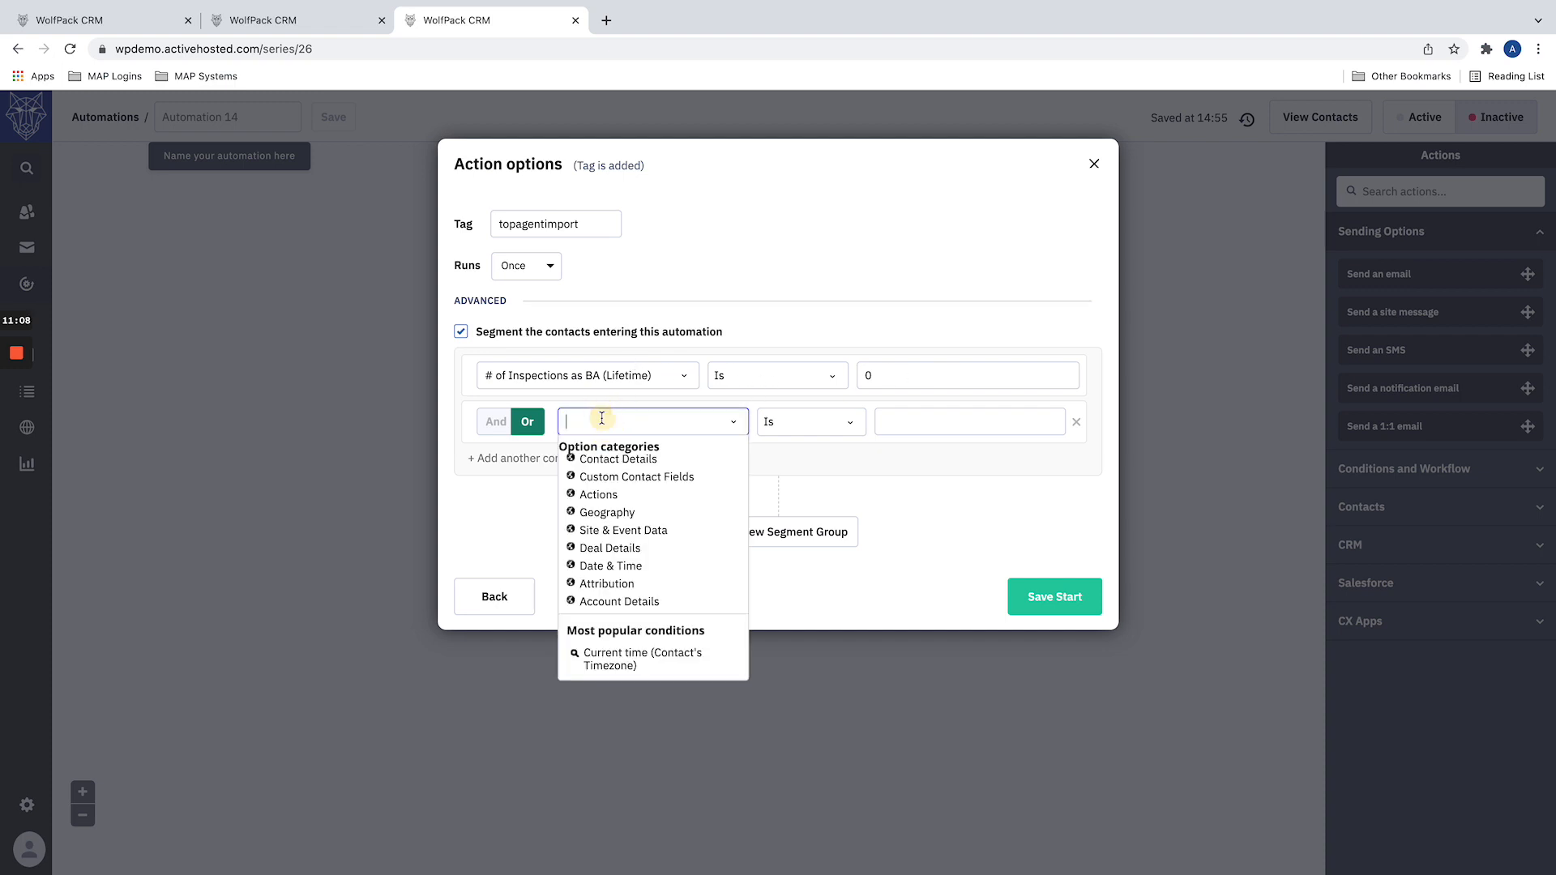
{"action": "left_click", "coordinate": [652, 479]}
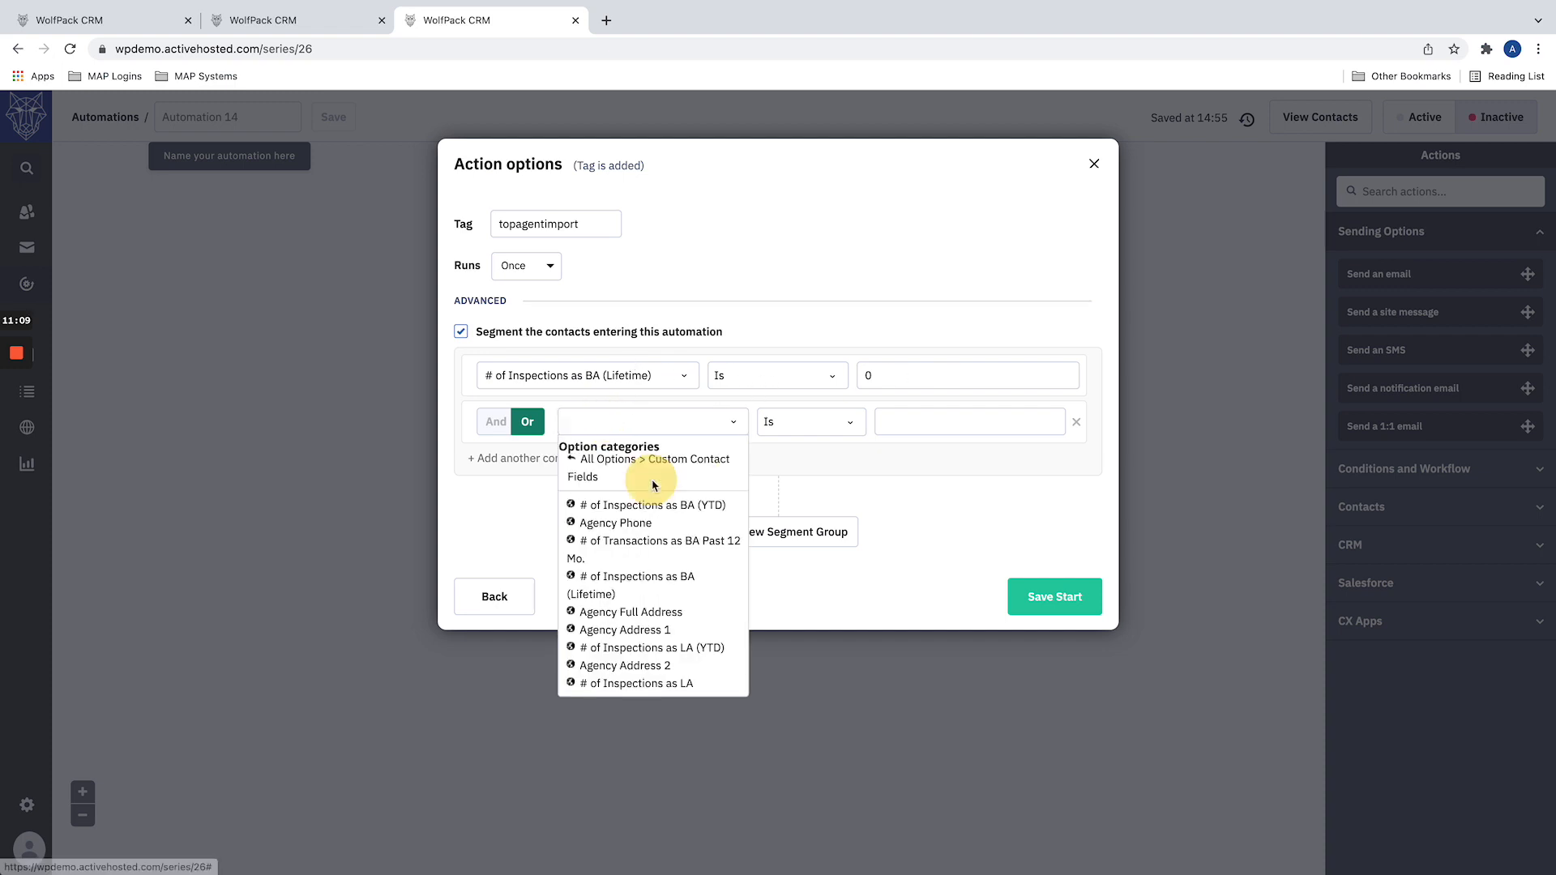
{"action": "left_click", "coordinate": [623, 587]}
{"action": "left_click", "coordinate": [846, 428]}
{"action": "scroll", "coordinate": [799, 535], "scroll_direction": "down", "scroll_amount": 3}
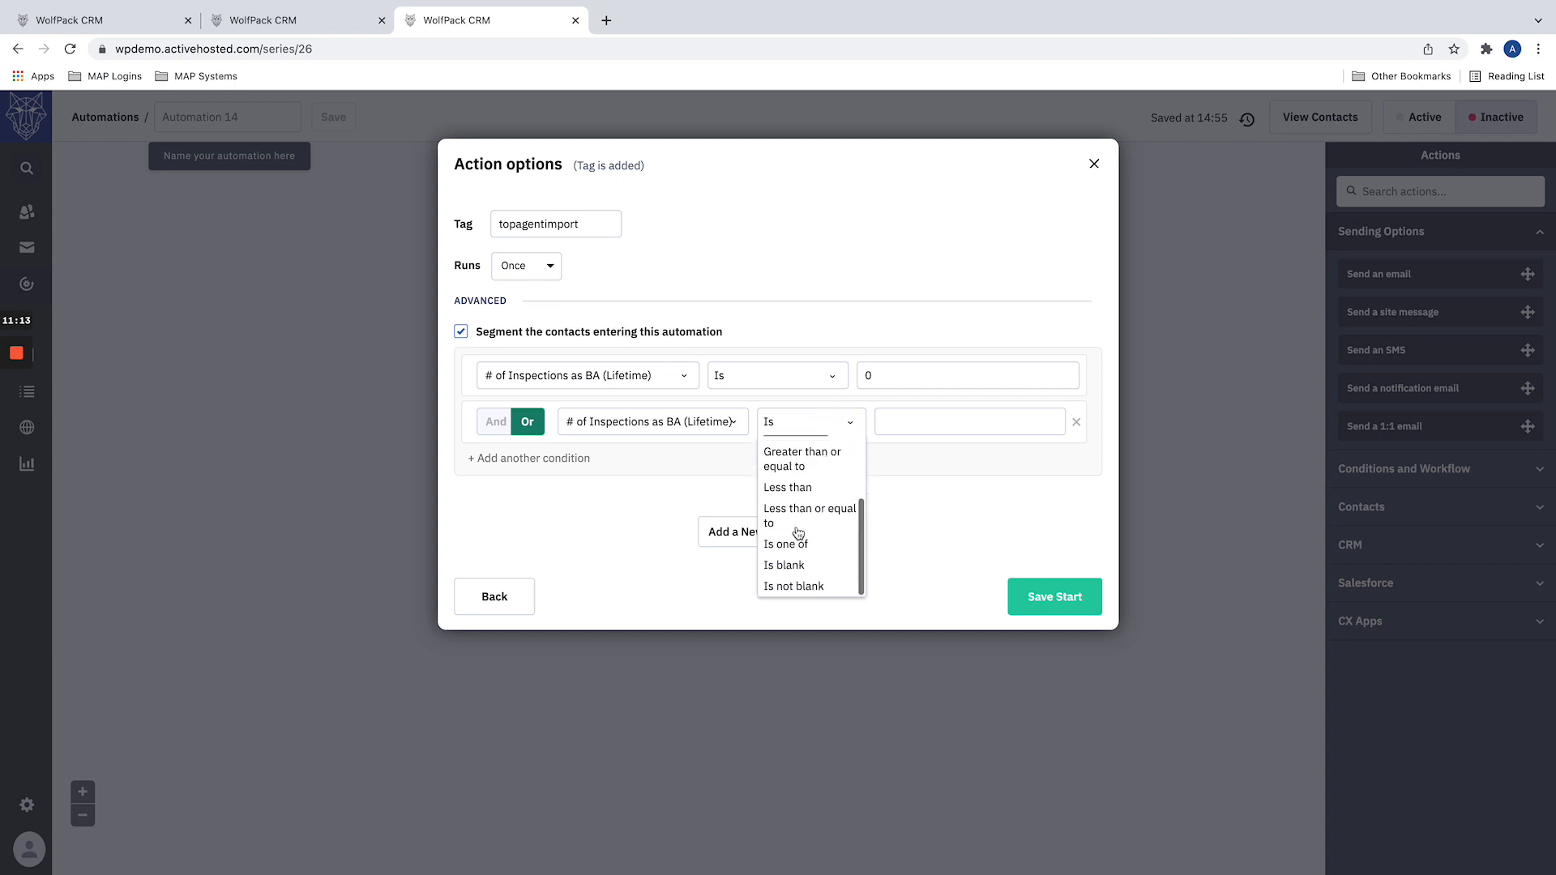
{"action": "left_click", "coordinate": [788, 559]}
{"action": "left_click", "coordinate": [593, 503]}
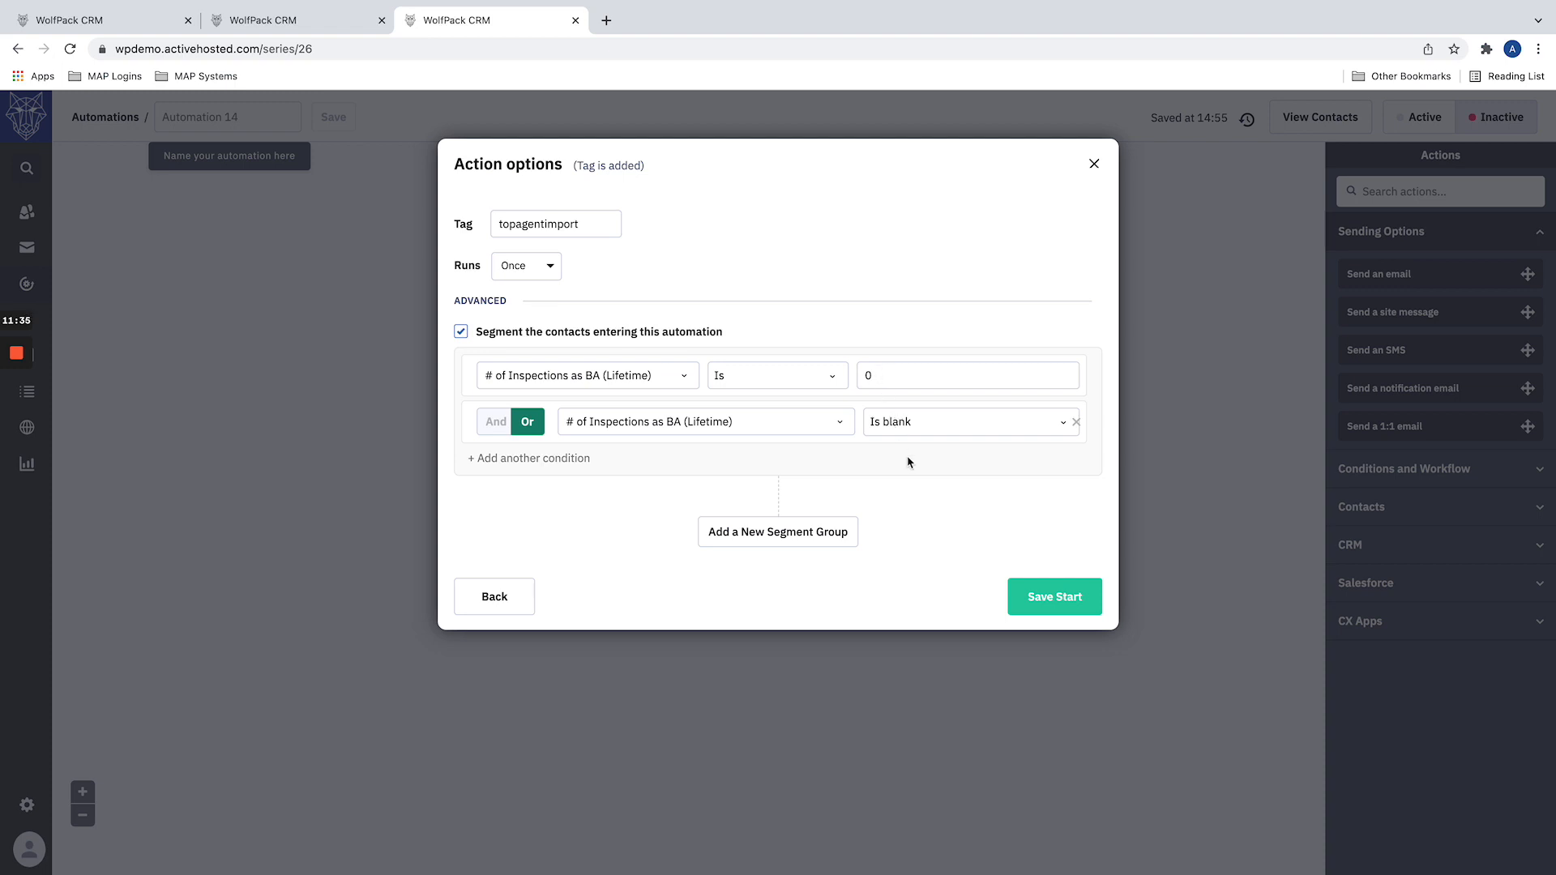
{"action": "left_click", "coordinate": [1087, 605]}
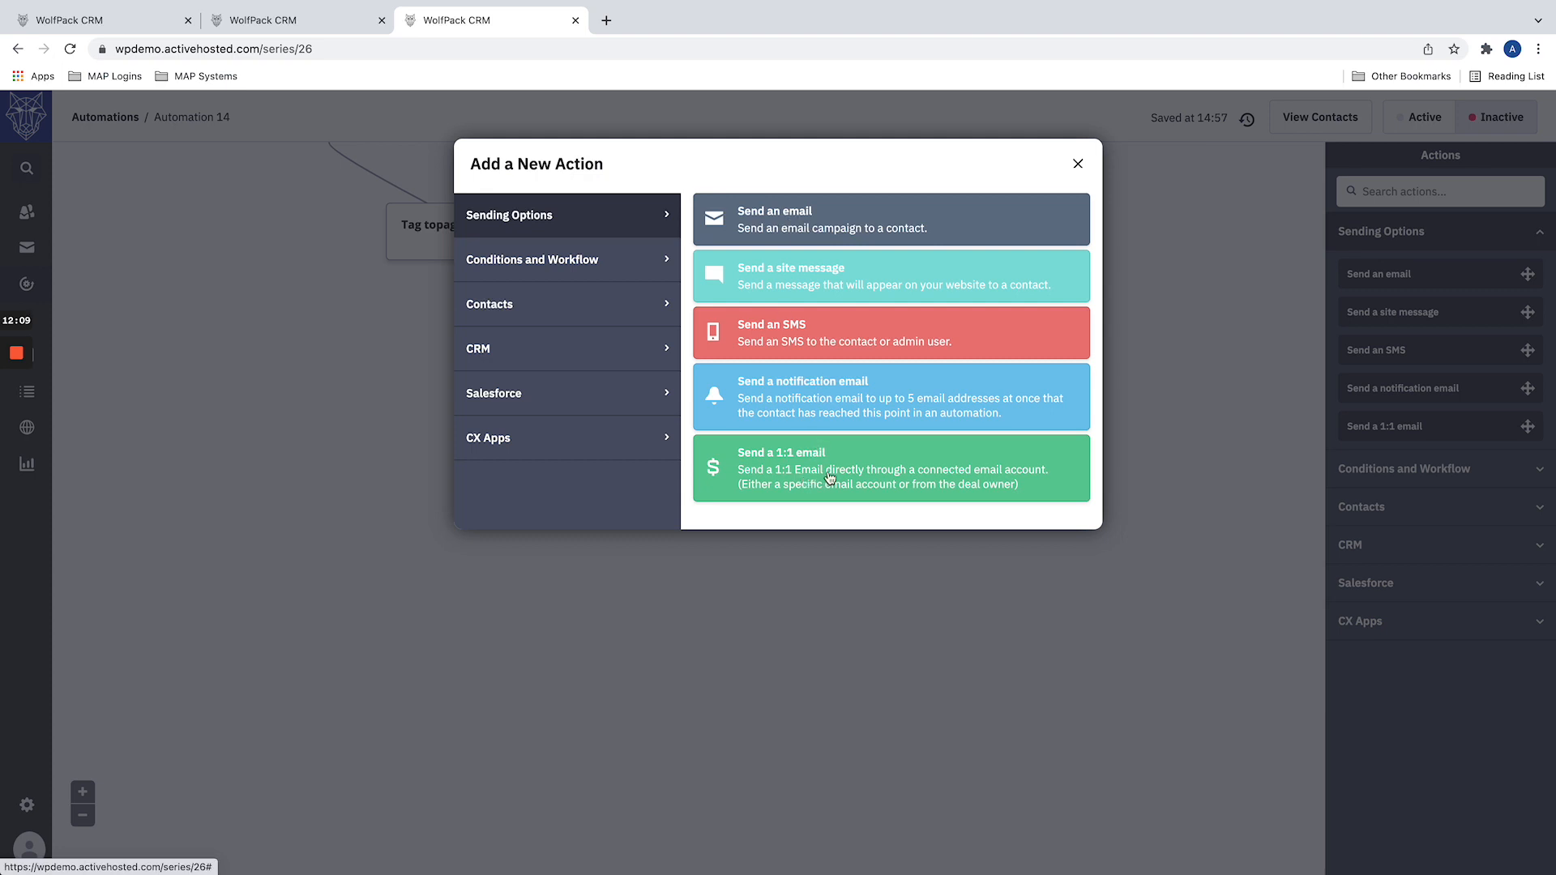
Step: Make the first action an added deal titled "Prospecting - " followed by the contact's First Name field
{"action": "left_click", "coordinate": [513, 361]}
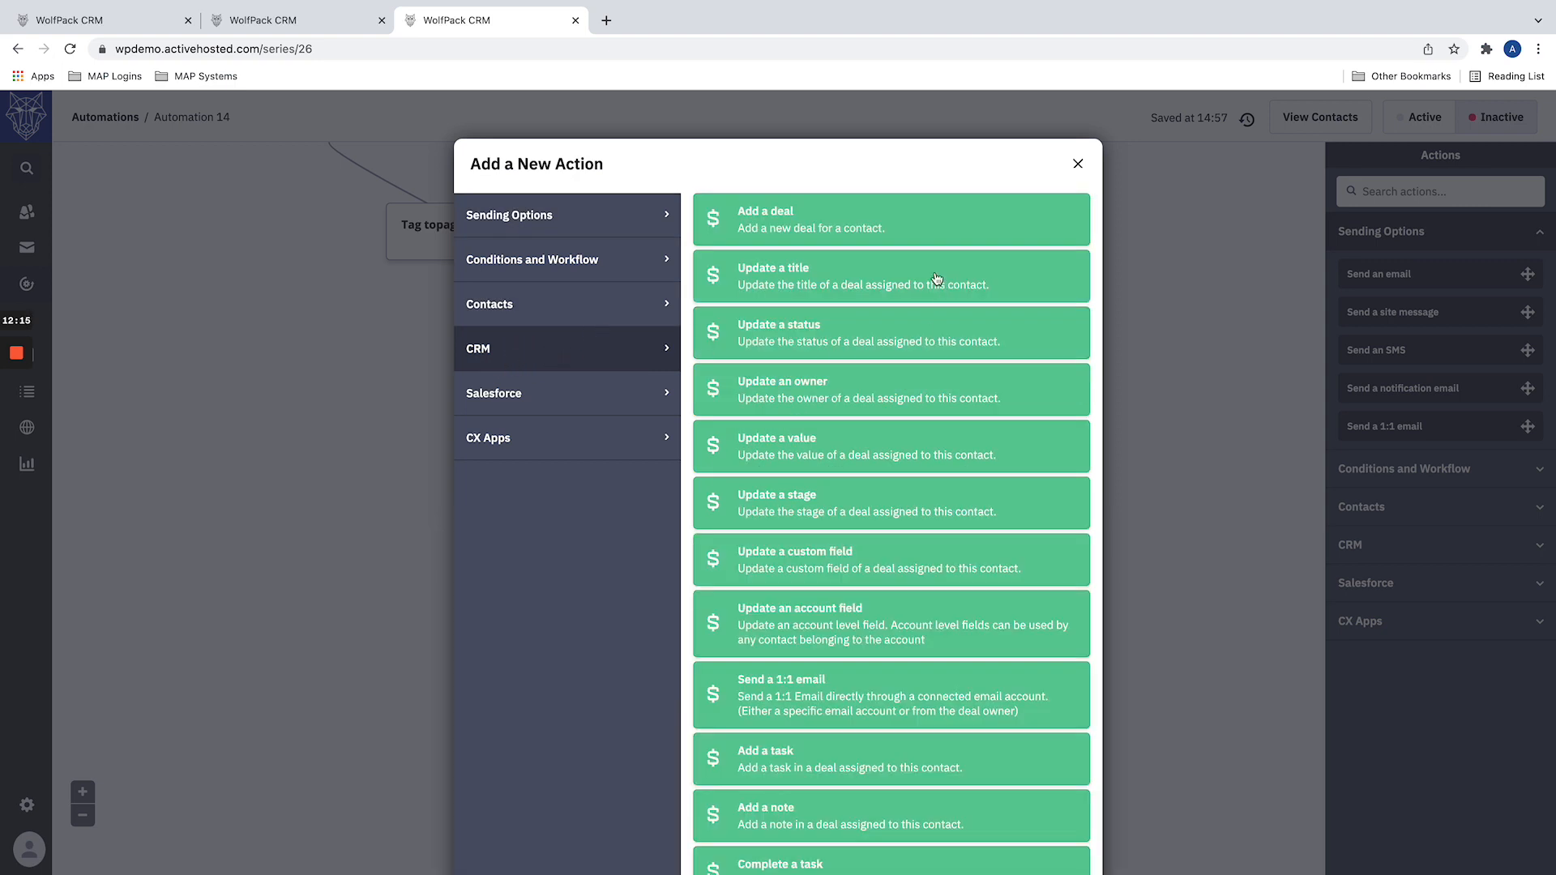
{"action": "left_click", "coordinate": [930, 219]}
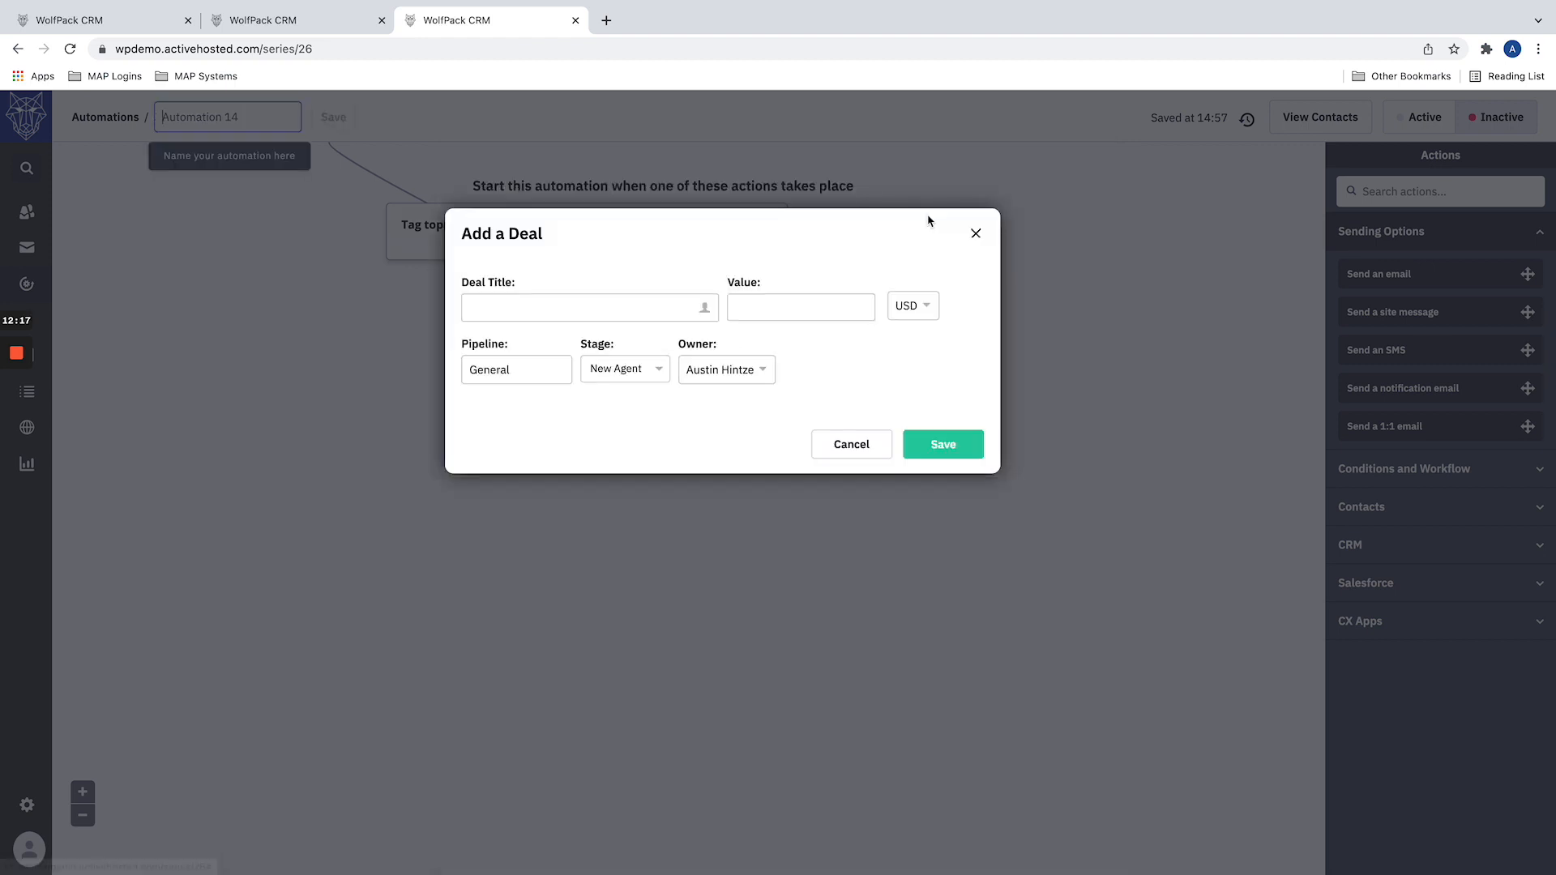
{"action": "left_click", "coordinate": [519, 310]}
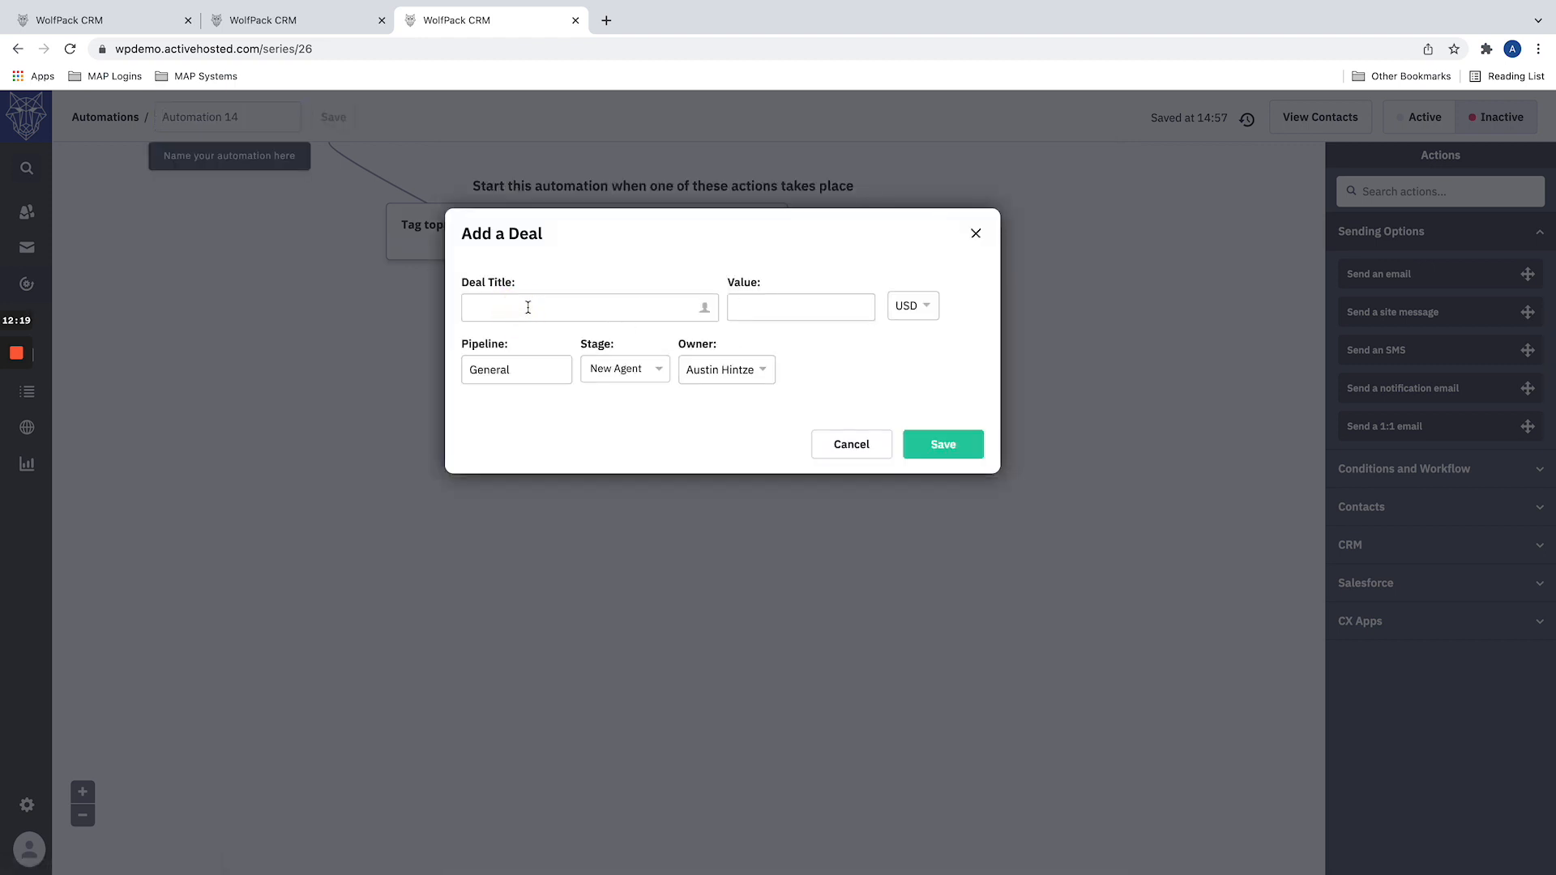
{"action": "type", "text": "Prosepcting"}
{"action": "key", "text": "BackSpace"}
{"action": "key", "text": "BackSpace"}
{"action": "key", "text": "BackSpace"}
{"action": "key", "text": "BackSpace"}
{"action": "key", "text": "BackSpace"}
{"action": "key", "text": "BackSpace"}
{"action": "key", "text": "BackSpace"}
{"action": "type", "text": "pecting -"}
{"action": "left_click", "coordinate": [707, 308]}
{"action": "left_click", "coordinate": [618, 377]}
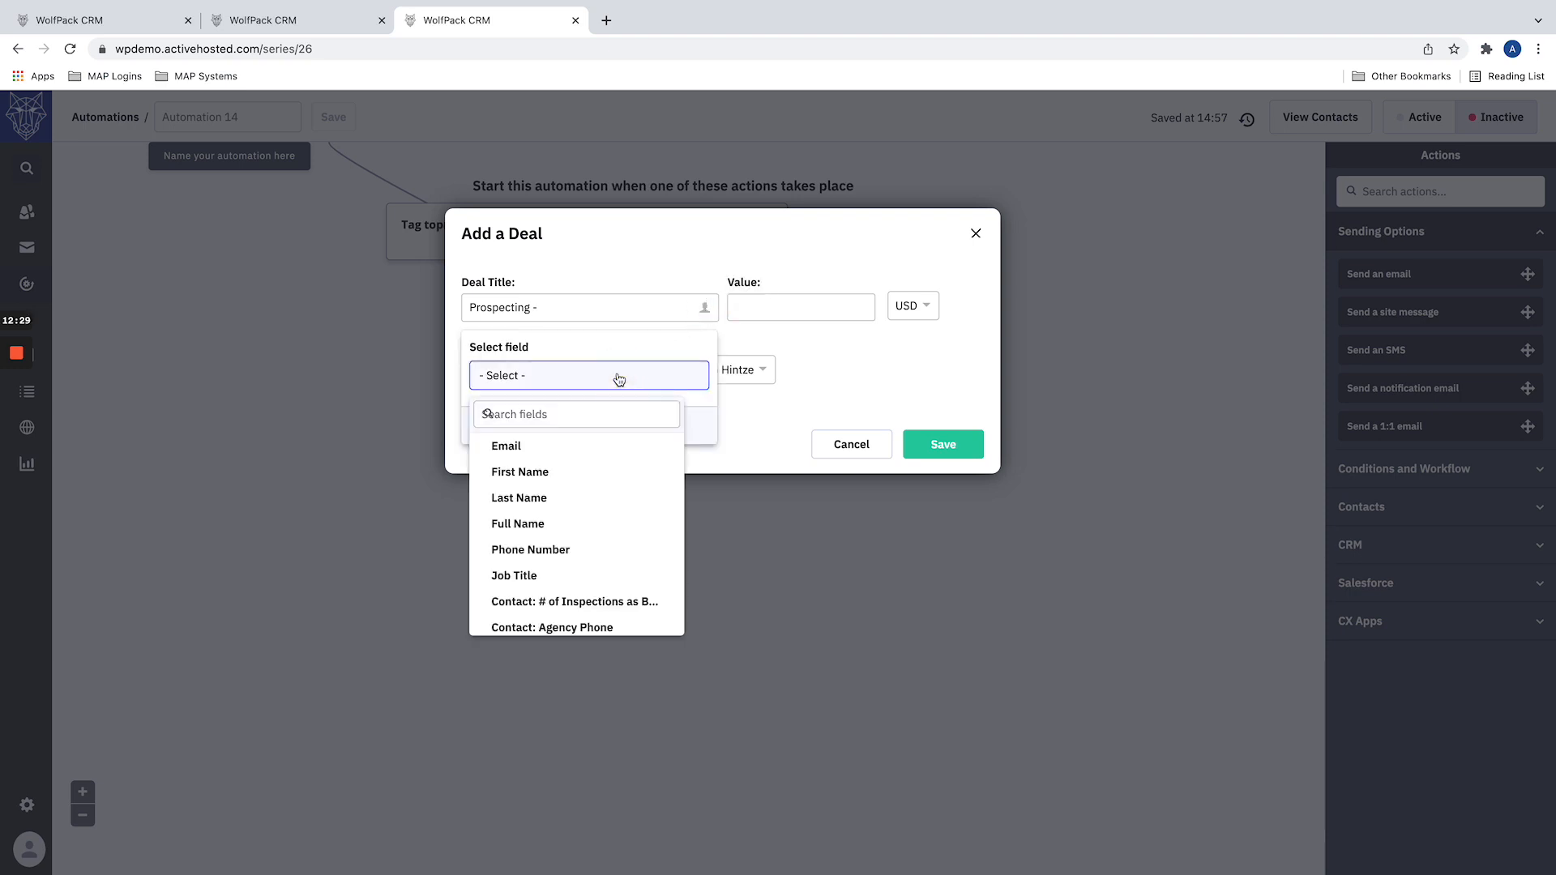
{"action": "left_click", "coordinate": [519, 473]}
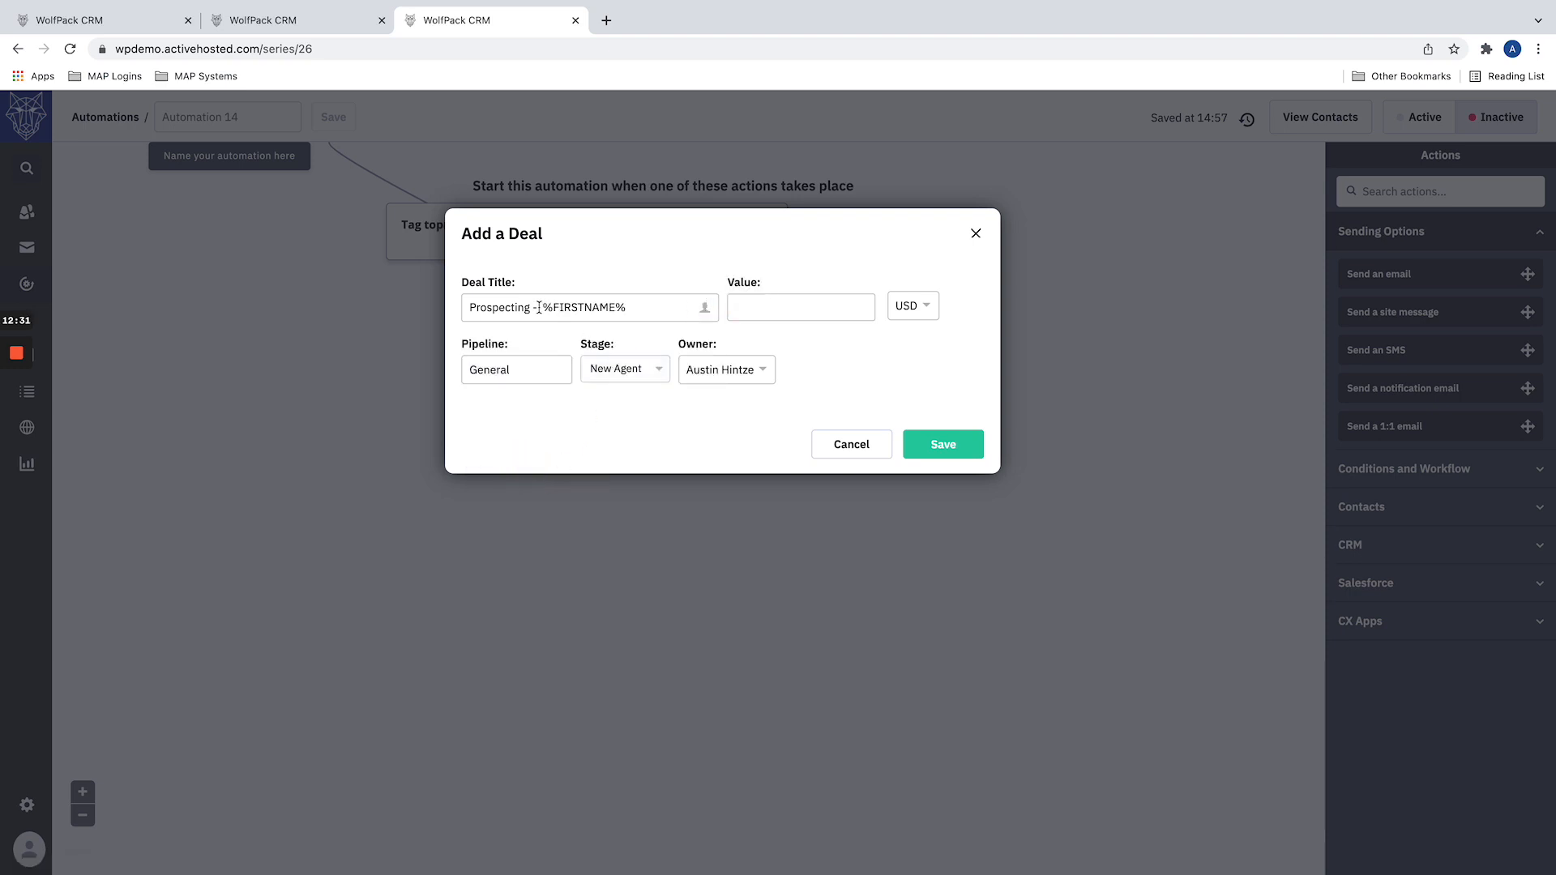
Step: Assign the deal to the Prospecting pipeline at the Cold stage, leave its value empty, and save it
{"action": "left_click", "coordinate": [762, 306]}
{"action": "left_click", "coordinate": [762, 307]}
{"action": "left_click", "coordinate": [547, 370]}
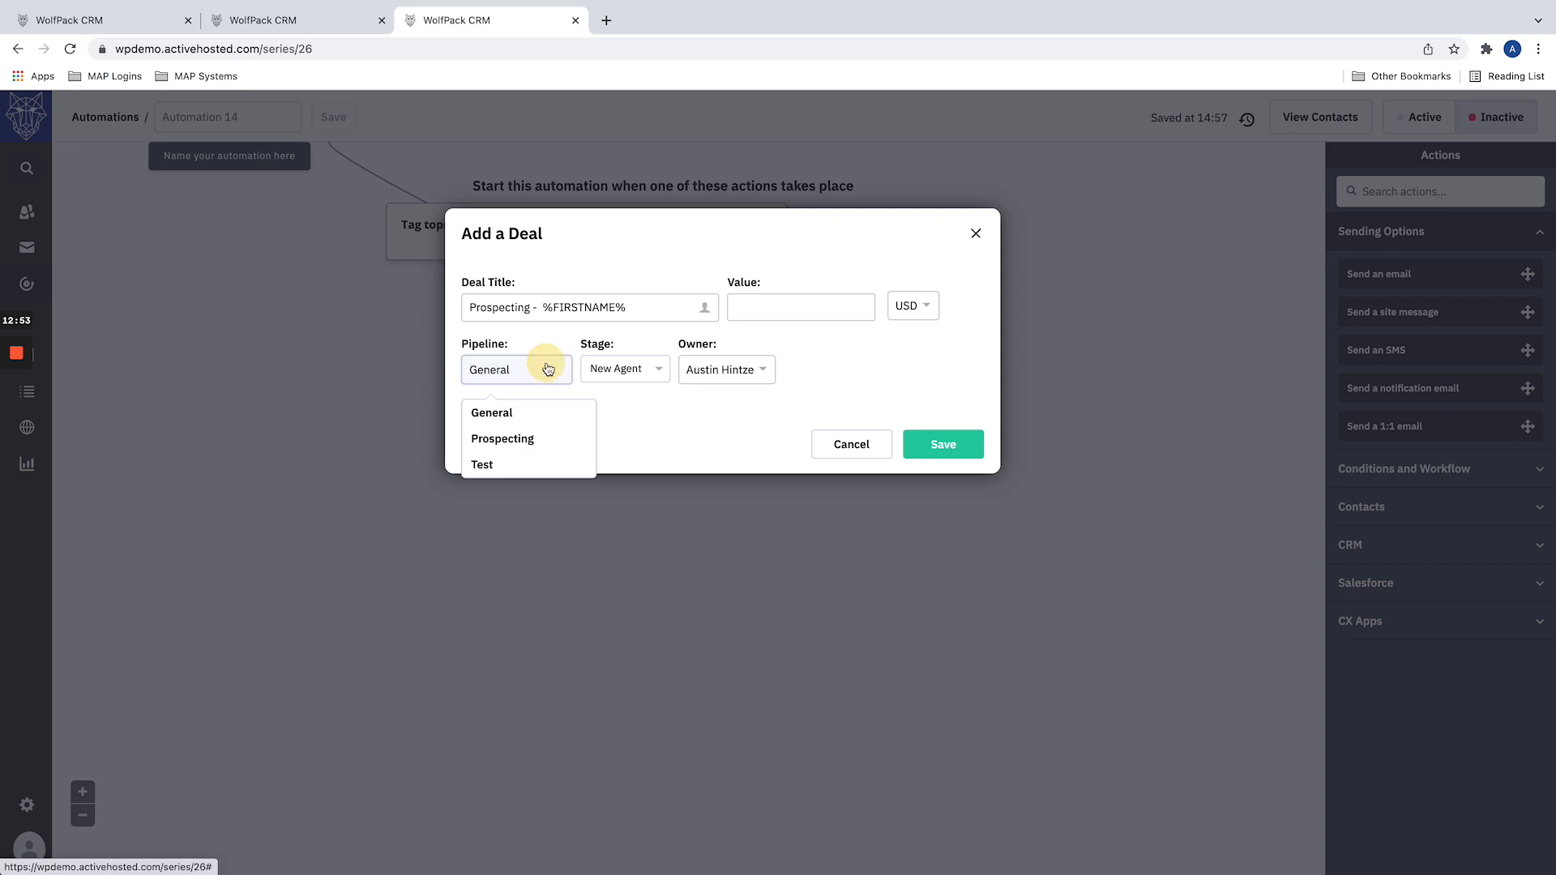
{"action": "left_click", "coordinate": [509, 438]}
{"action": "left_click", "coordinate": [612, 379]}
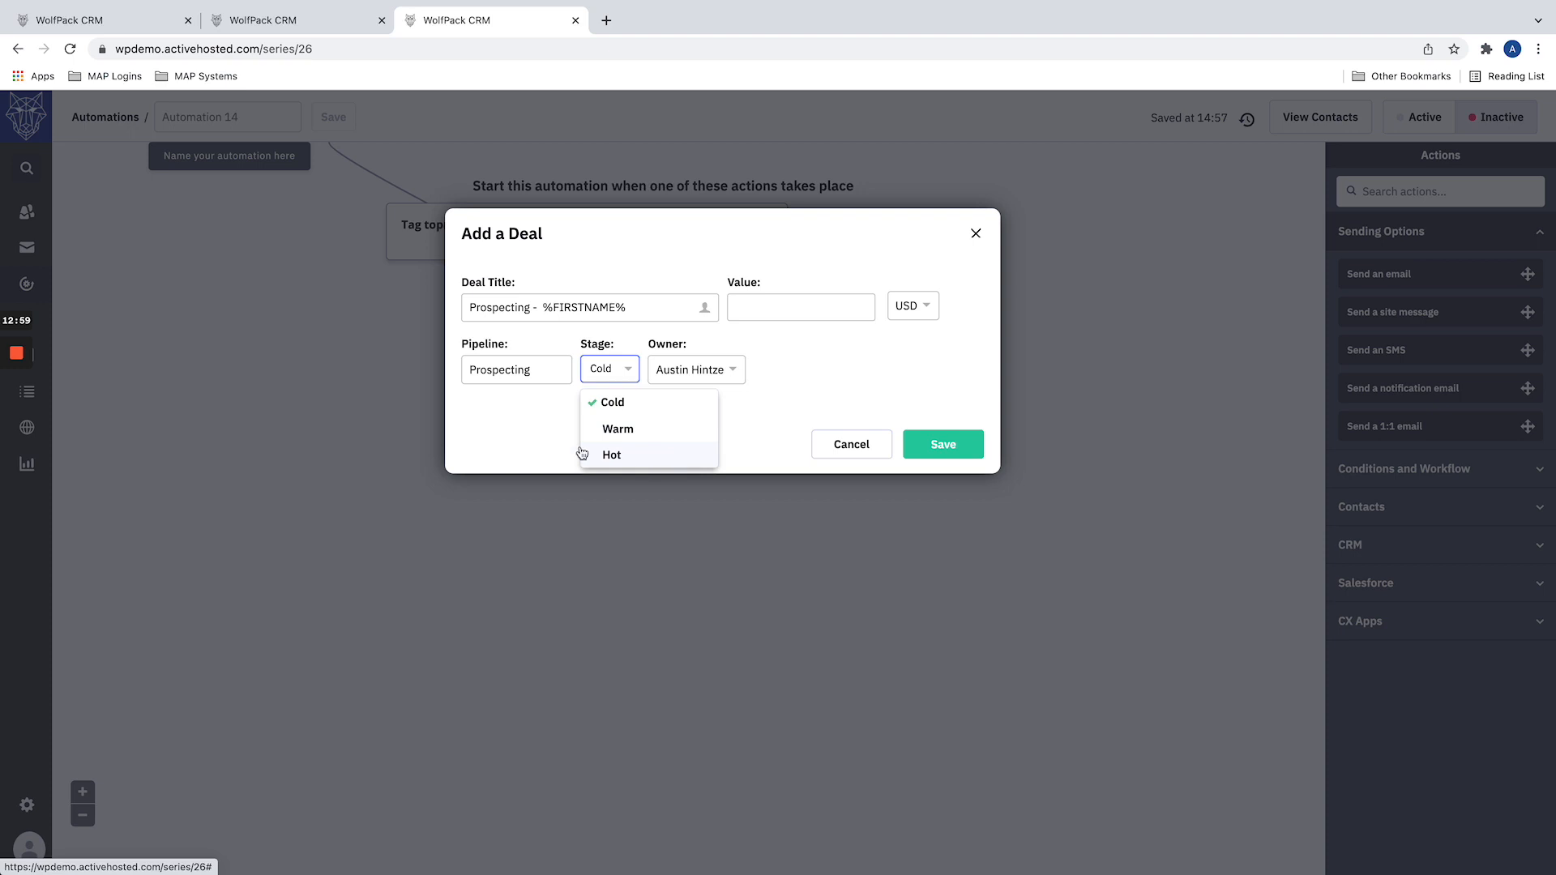
{"action": "left_click", "coordinate": [528, 434]}
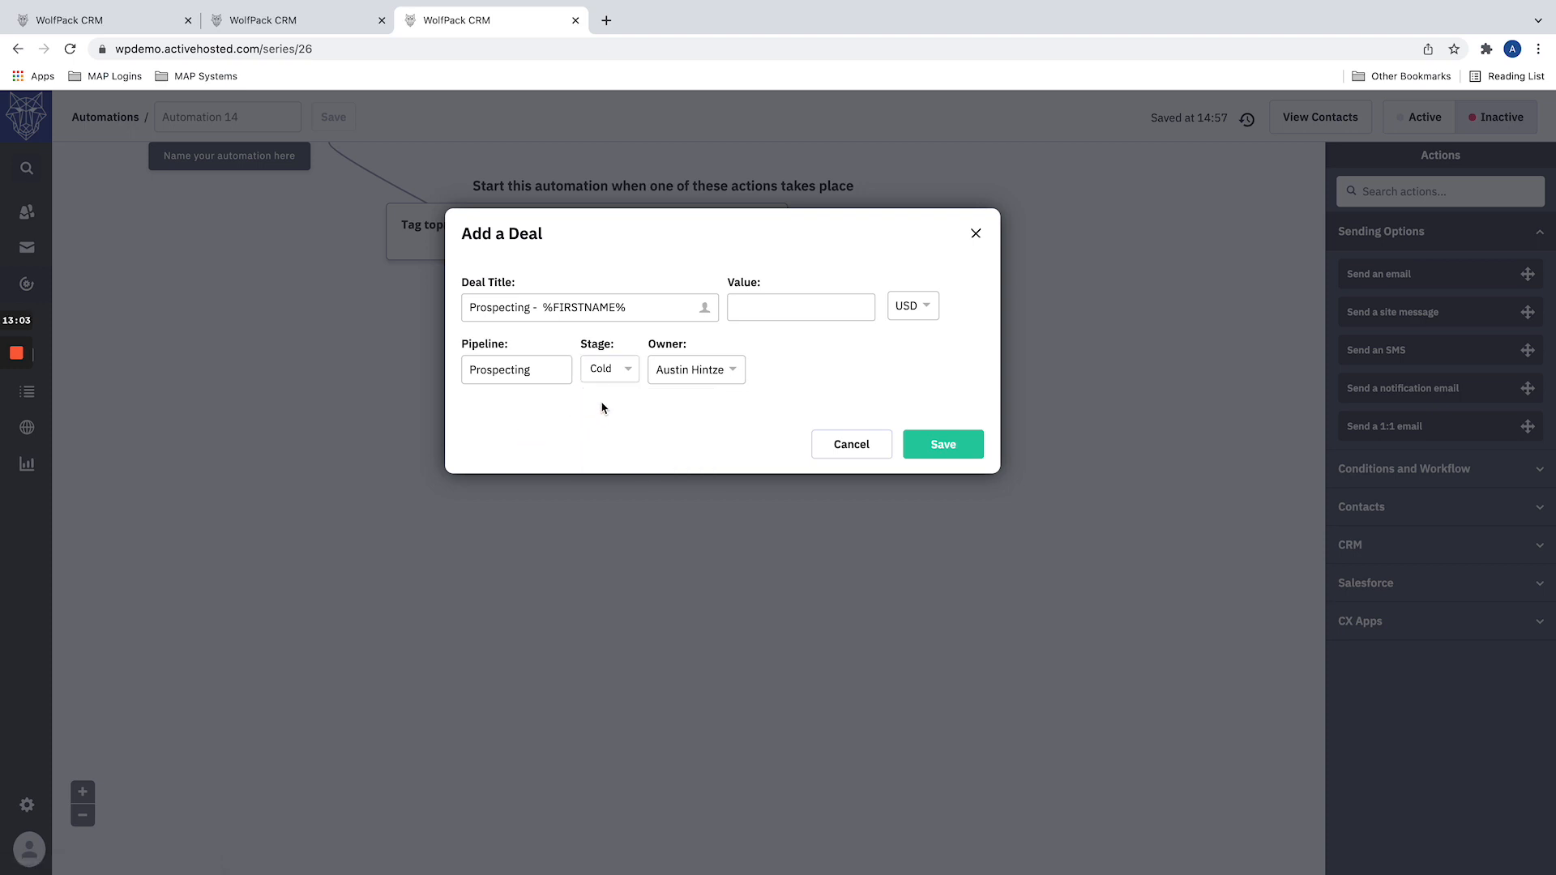
{"action": "left_click", "coordinate": [685, 371]}
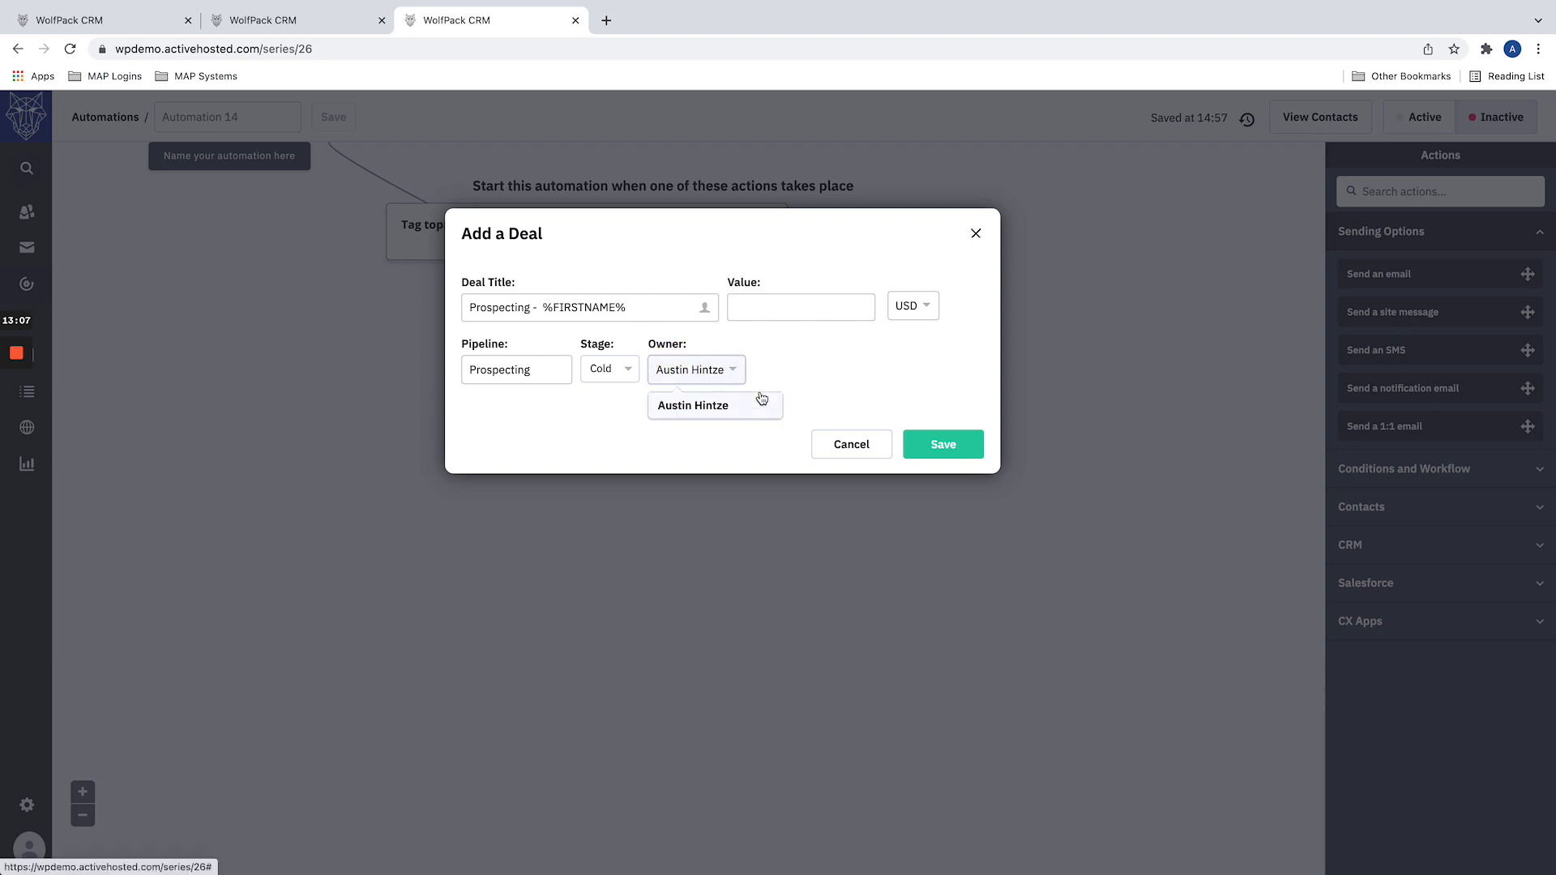
{"action": "left_click", "coordinate": [795, 379]}
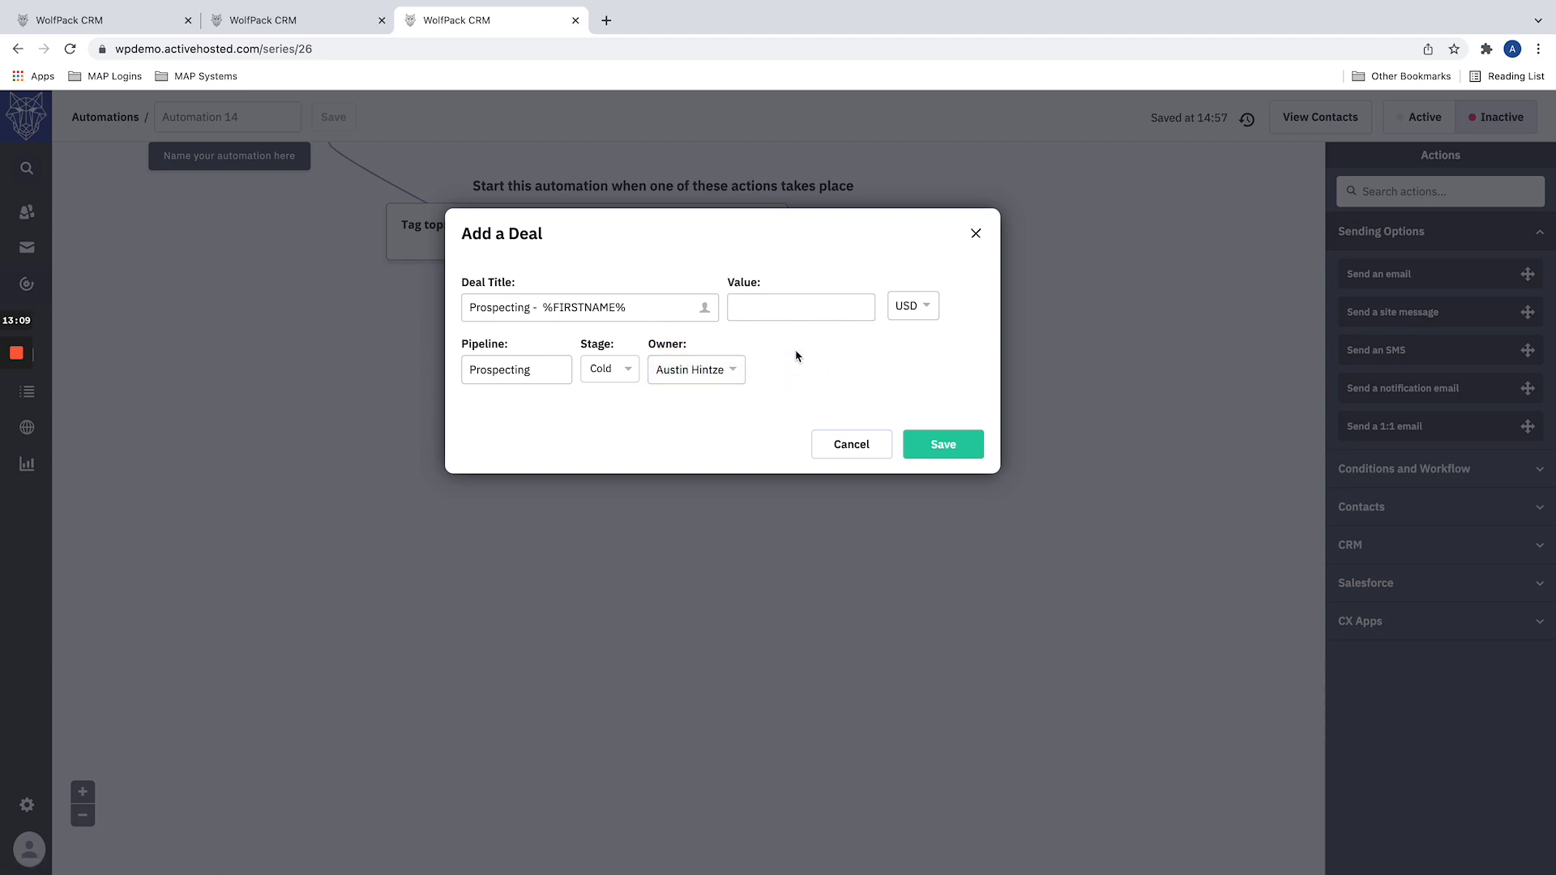
{"action": "left_click", "coordinate": [961, 452]}
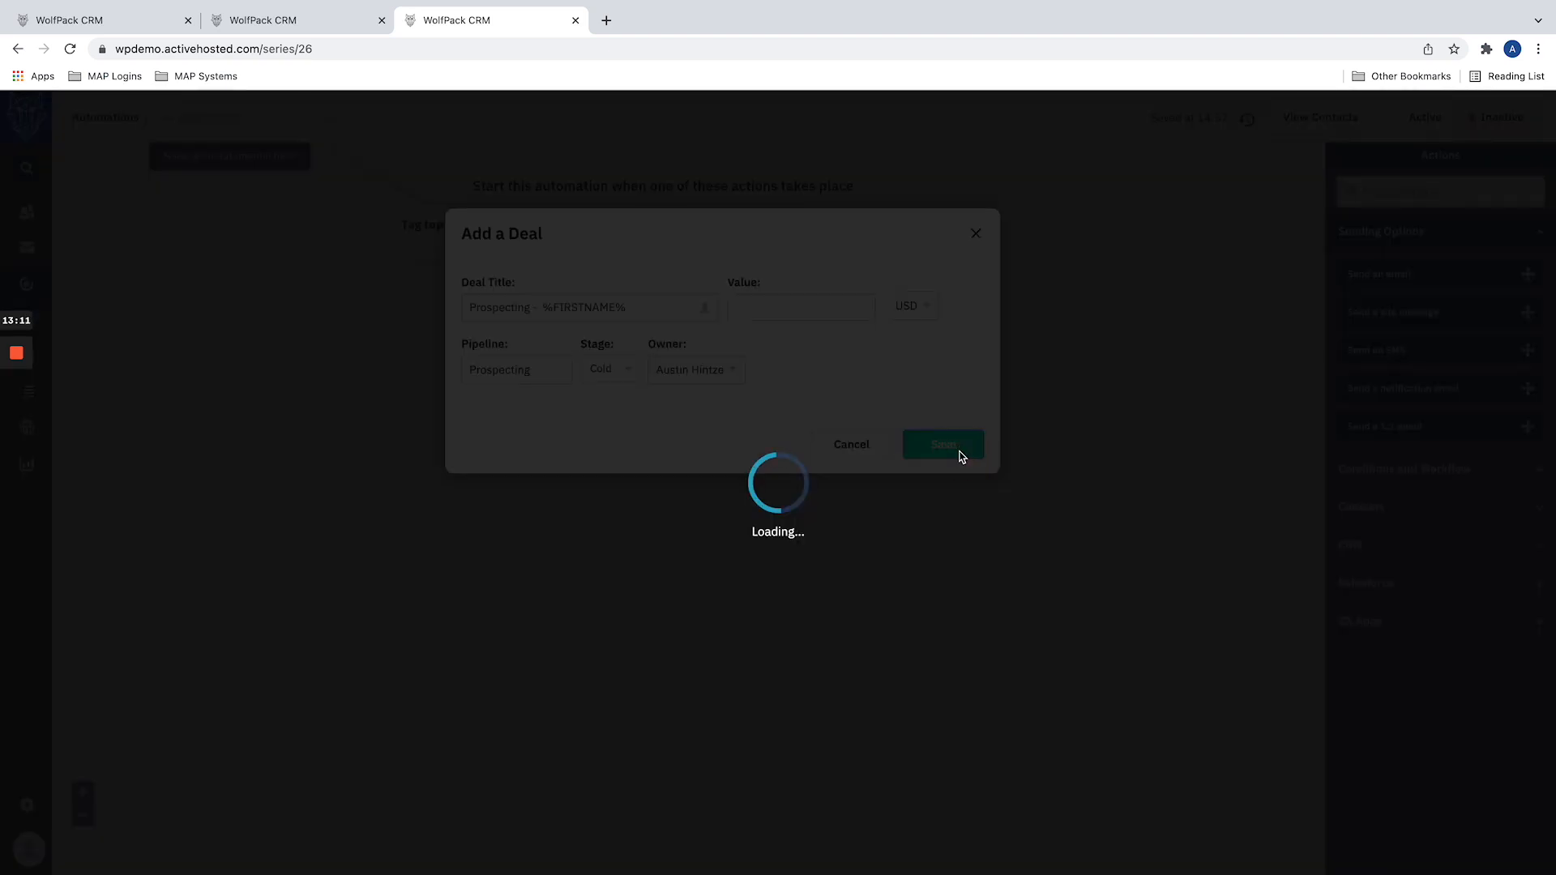
Step: Dismiss the suggested actions and add an End this automation action after the deal action
{"action": "left_click", "coordinate": [602, 483]}
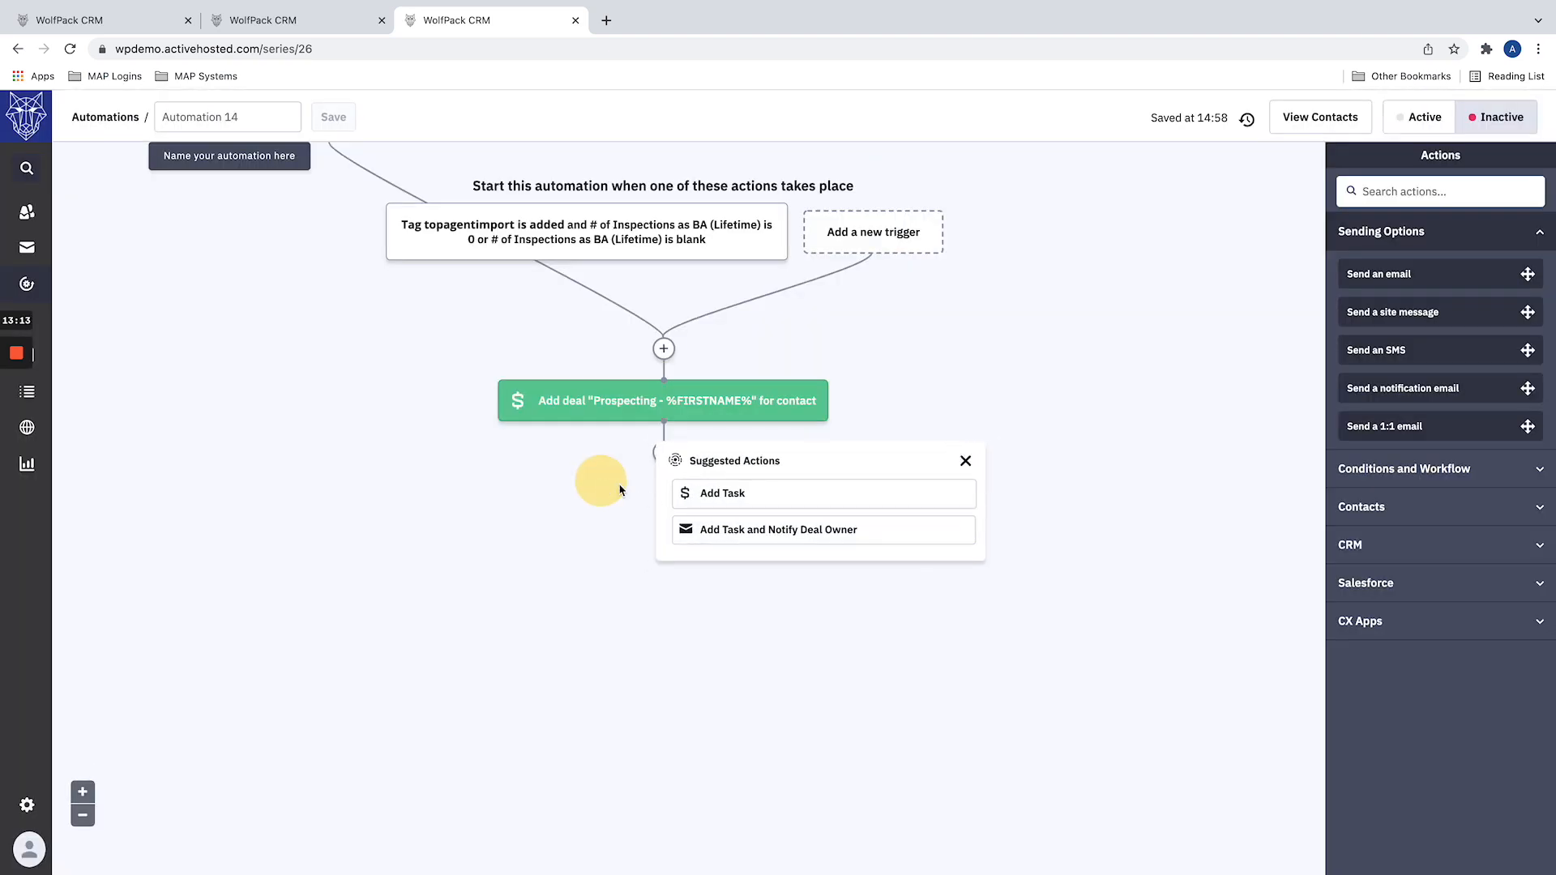
{"action": "left_click", "coordinate": [964, 461]}
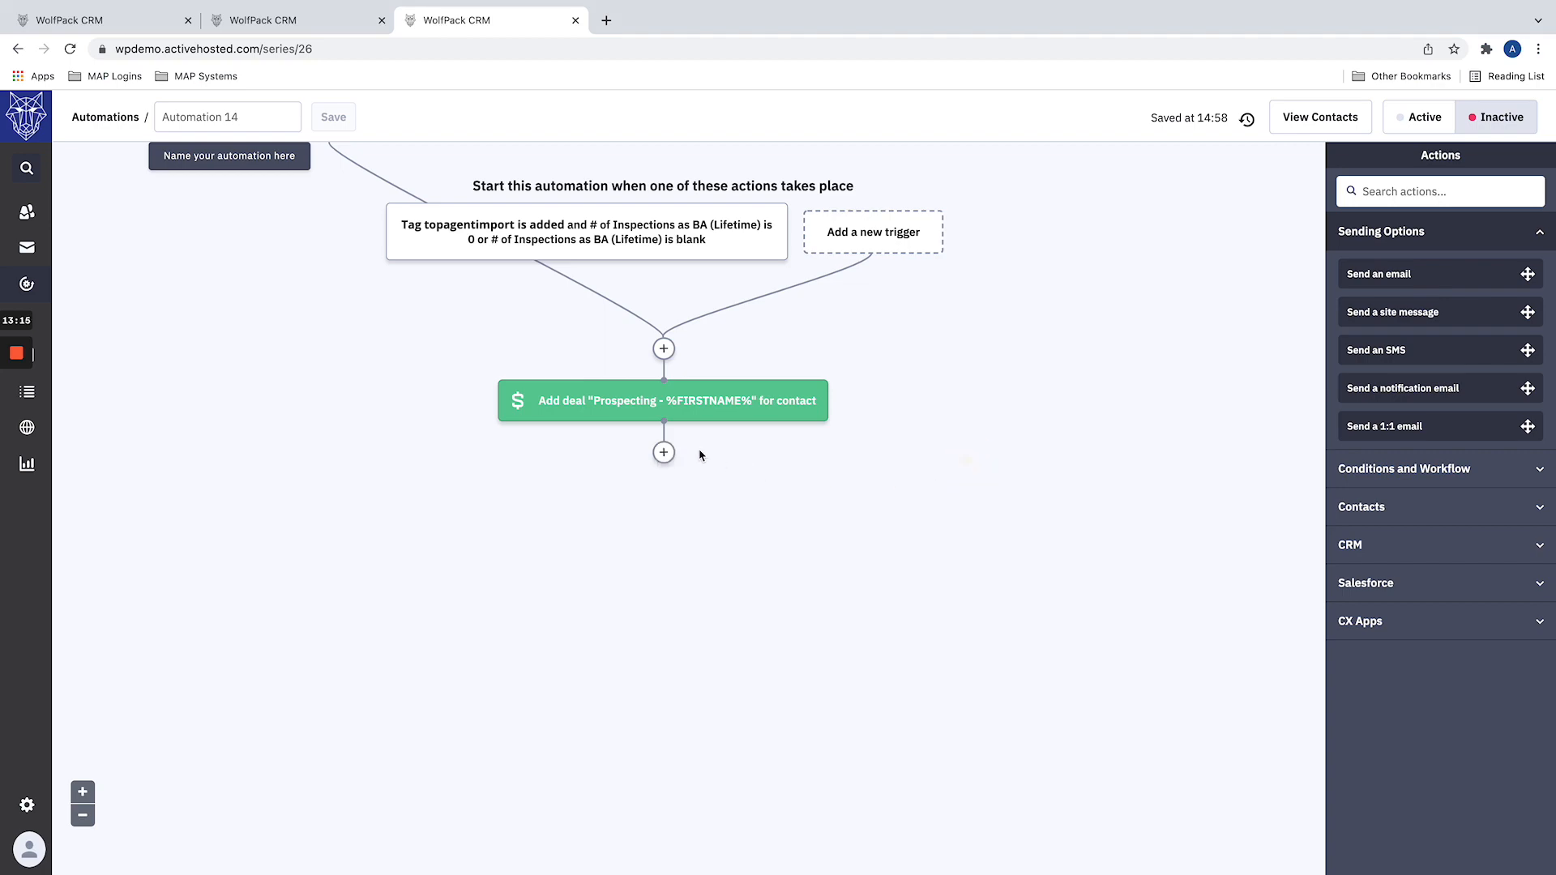
{"action": "left_click", "coordinate": [664, 454]}
{"action": "left_click", "coordinate": [577, 263]}
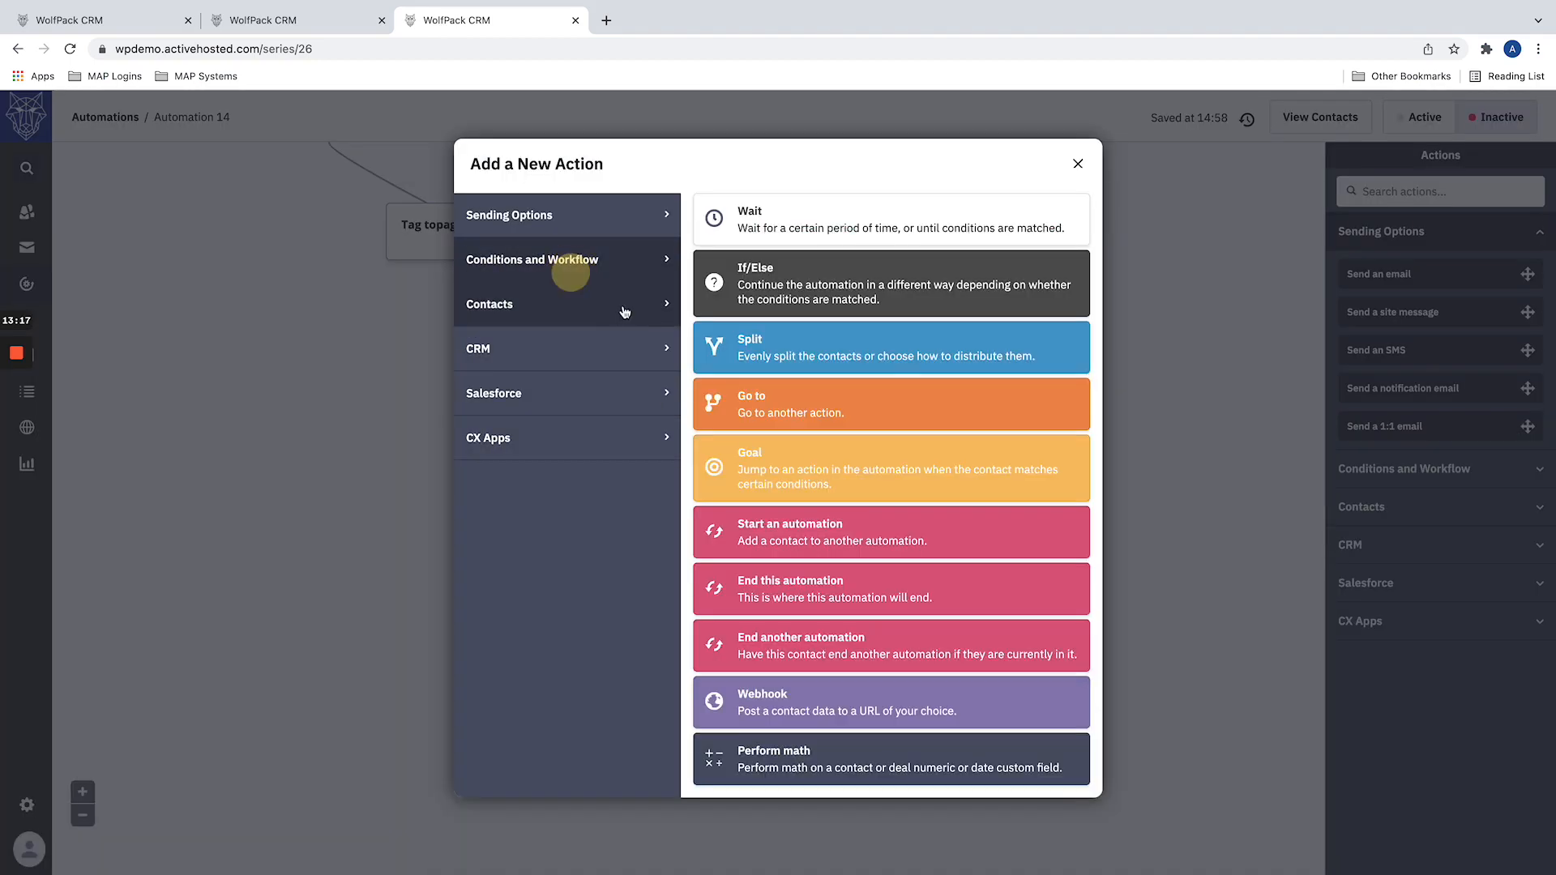
{"action": "left_click", "coordinate": [802, 584]}
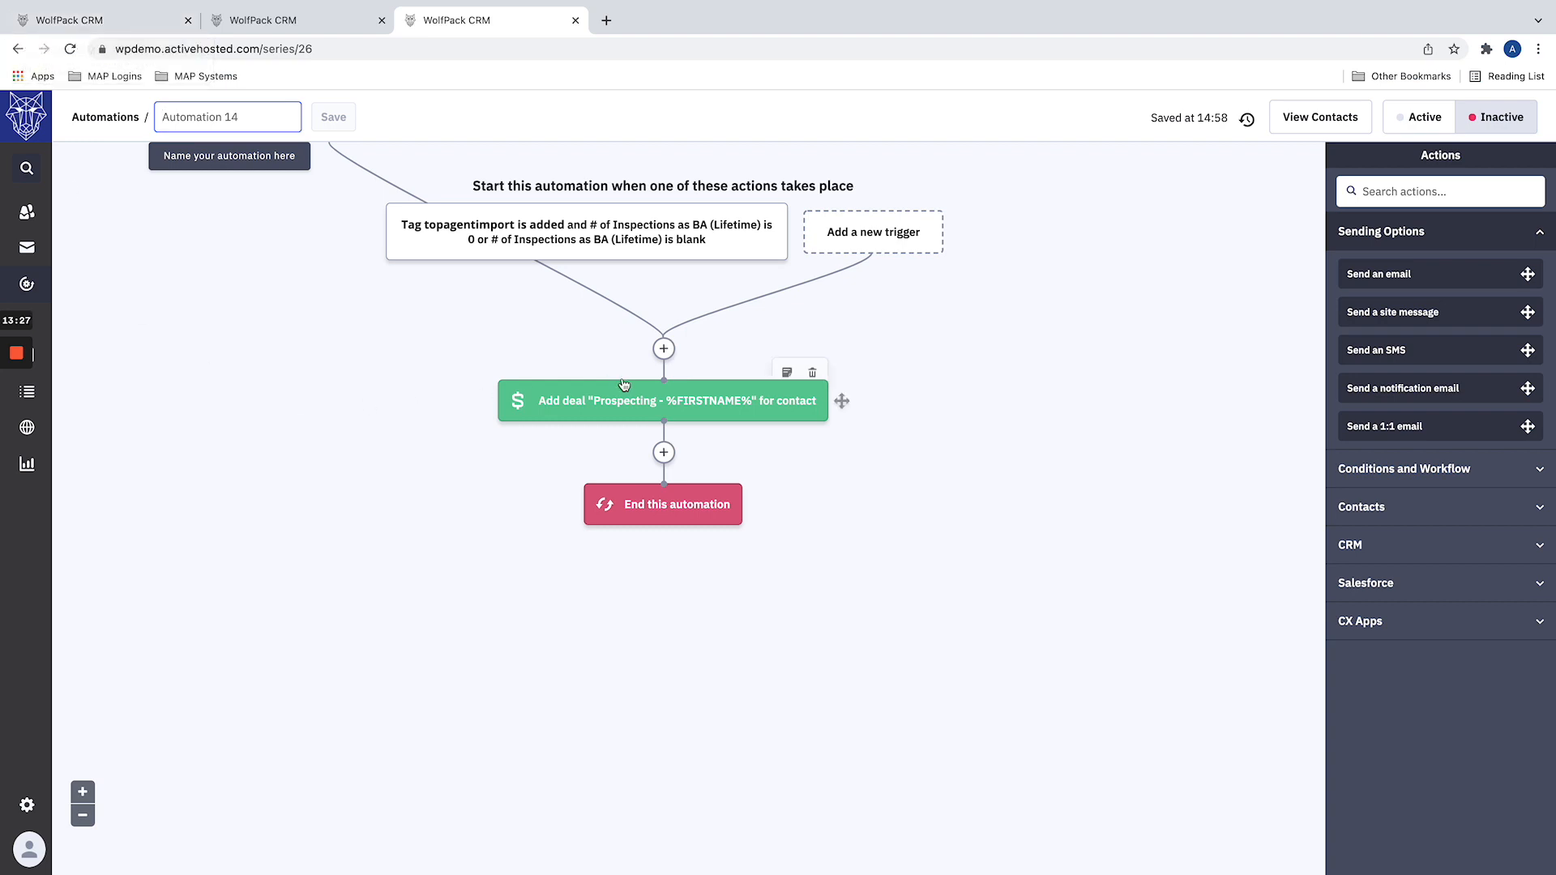
{"action": "left_click", "coordinate": [602, 405]}
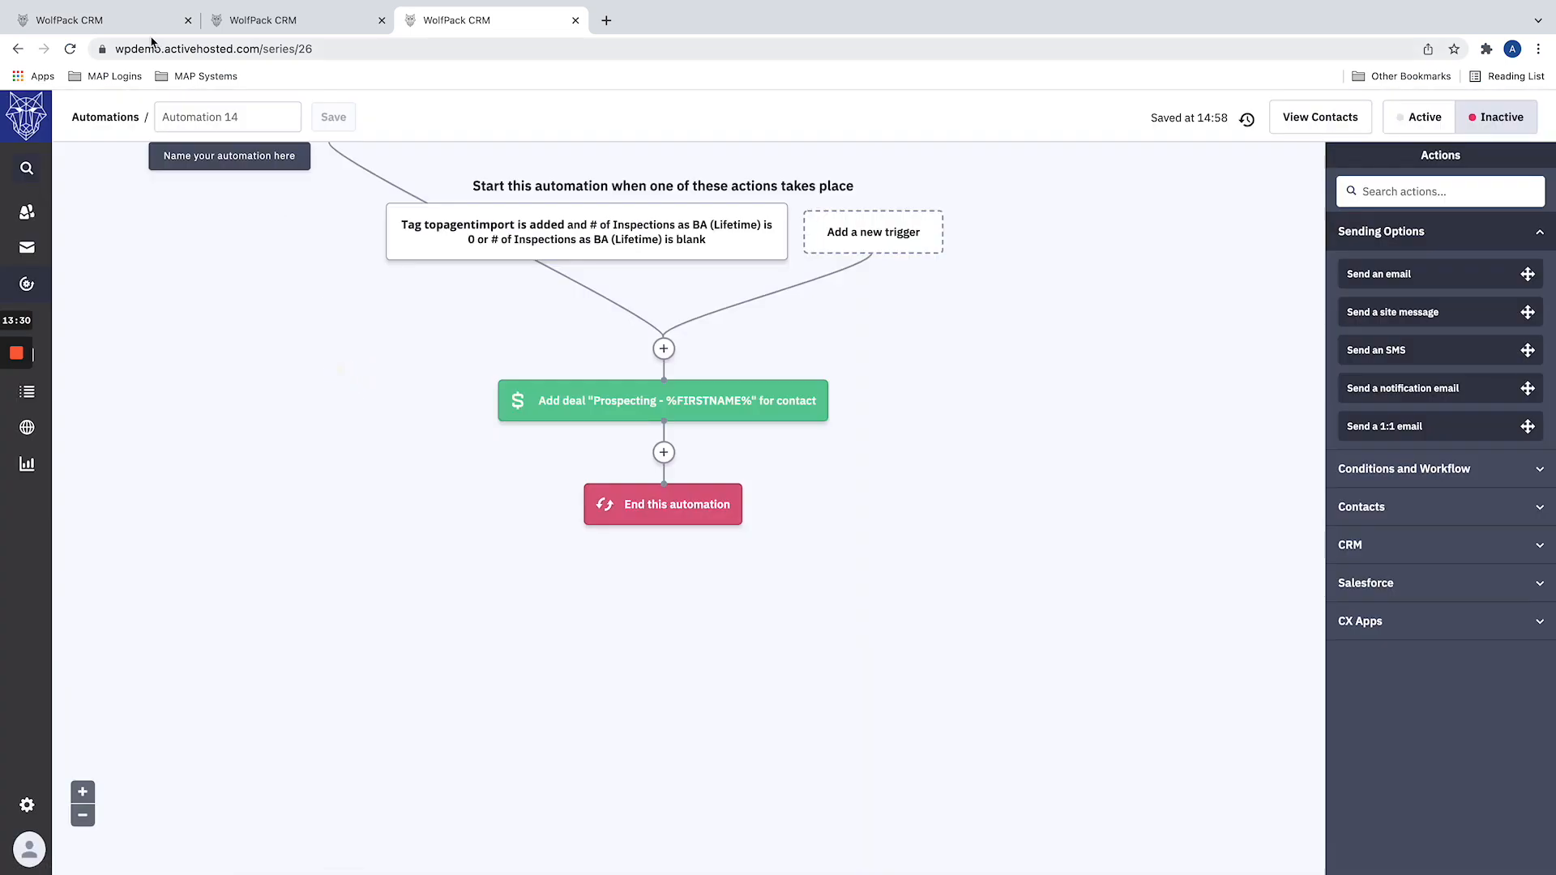
Step: In the 1:1 Email Demo automation, examine the settings of a new 1:1 email action and close them without saving
{"action": "left_click", "coordinate": [116, 19]}
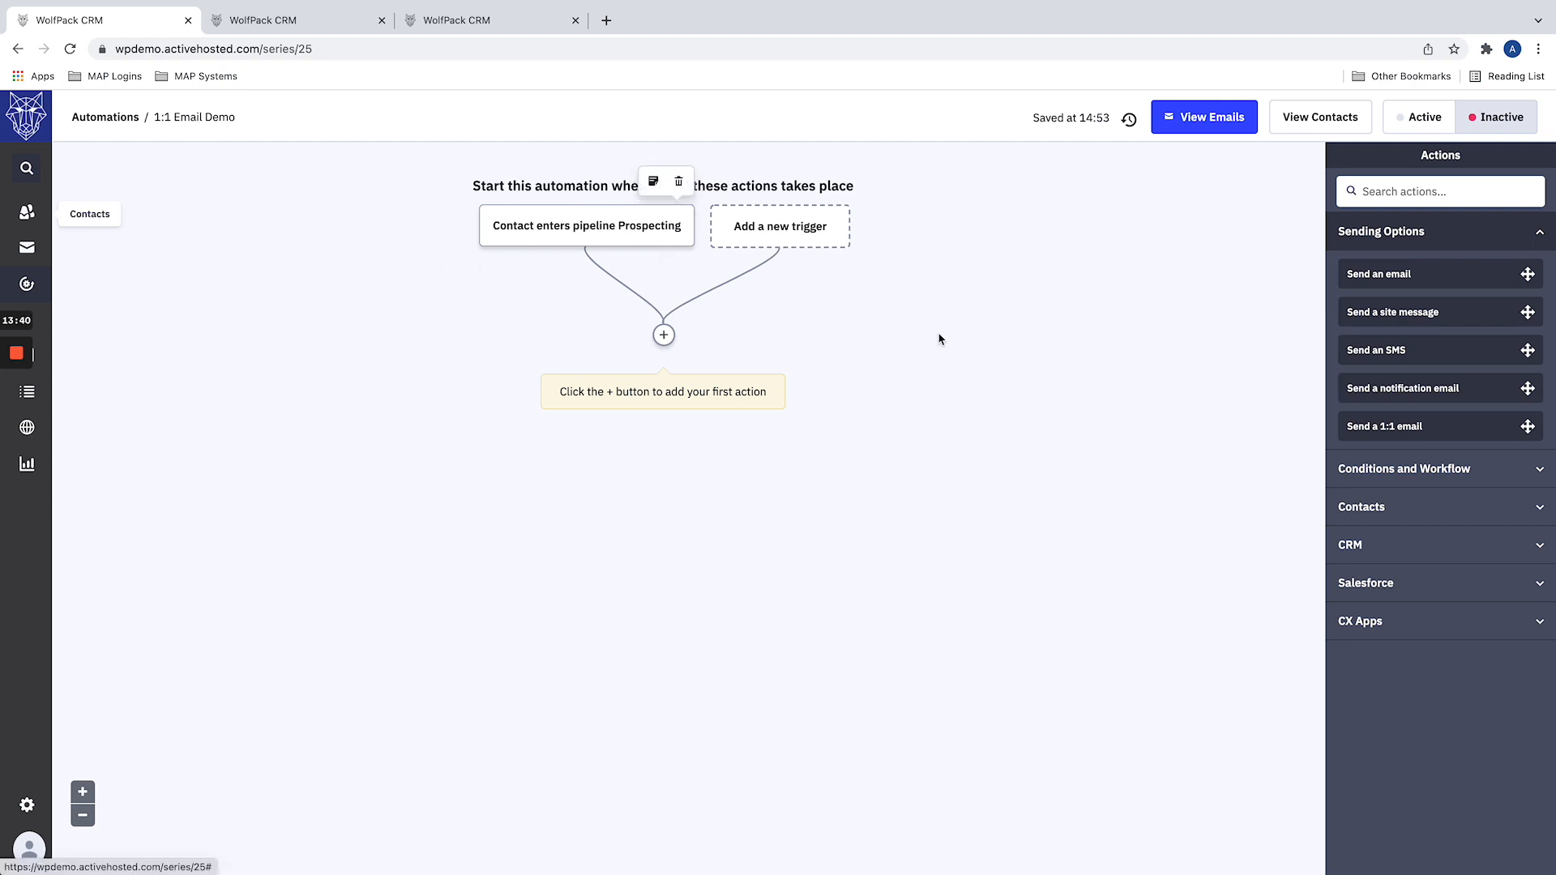
{"action": "left_click_drag", "start_coordinate": [1485, 427], "coordinate": [674, 342]}
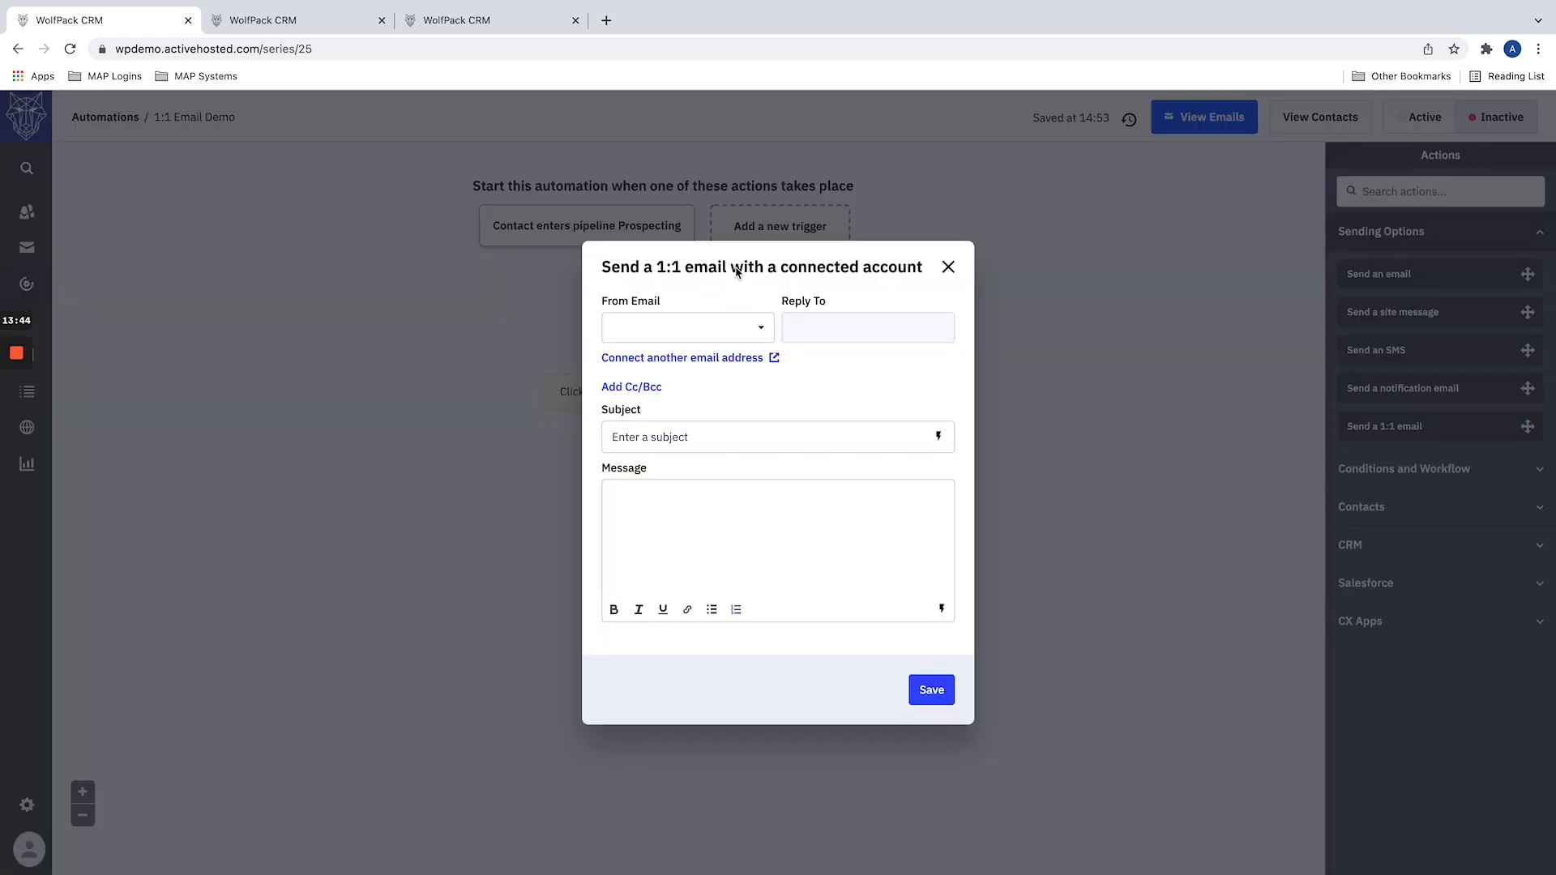
{"action": "left_click", "coordinate": [514, 325]}
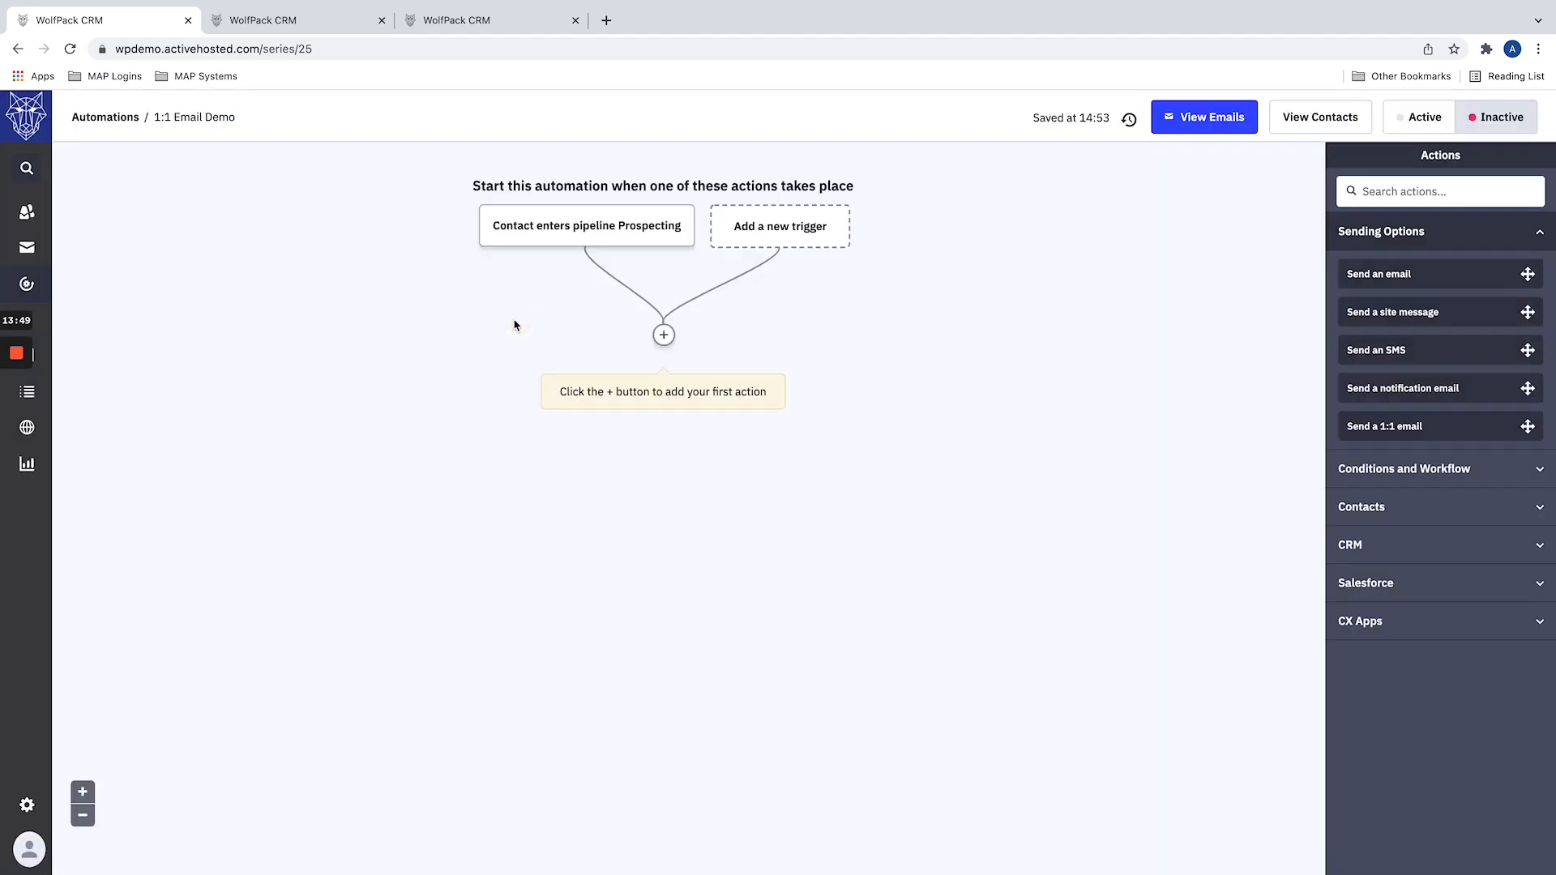